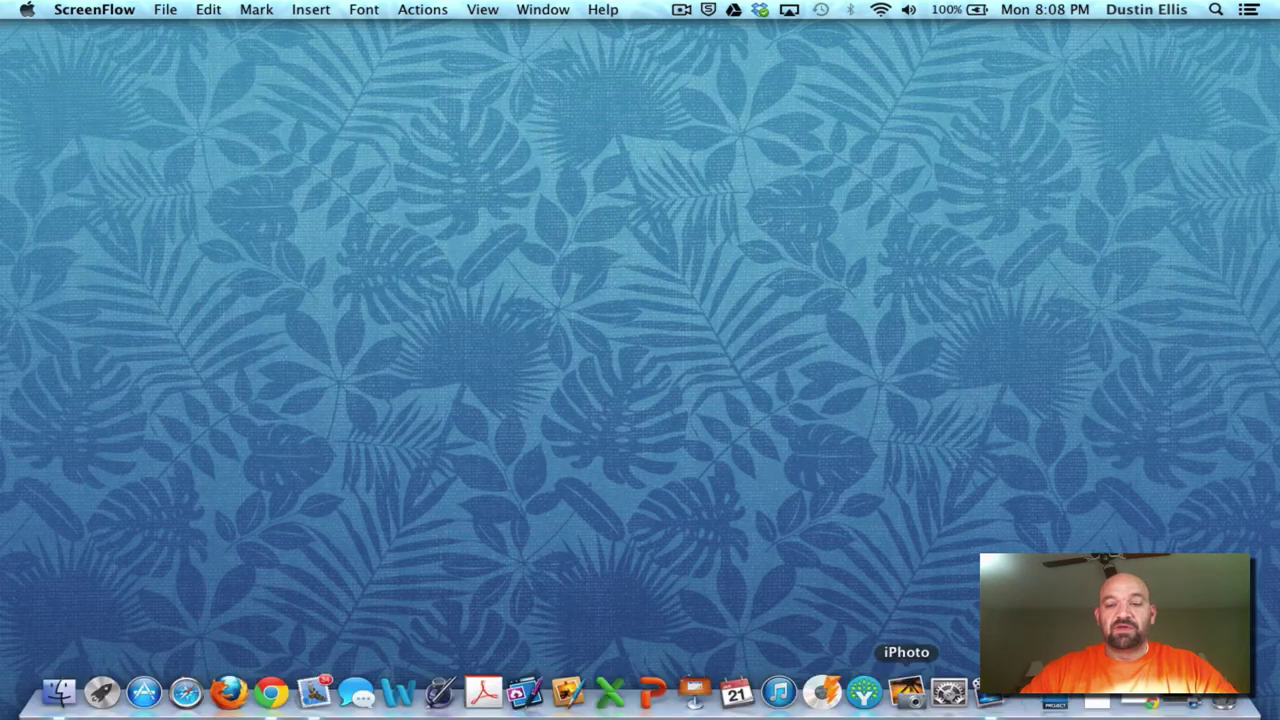
- Bring the Chrome window showing the Google homepage to the front
left_click(1139, 706)
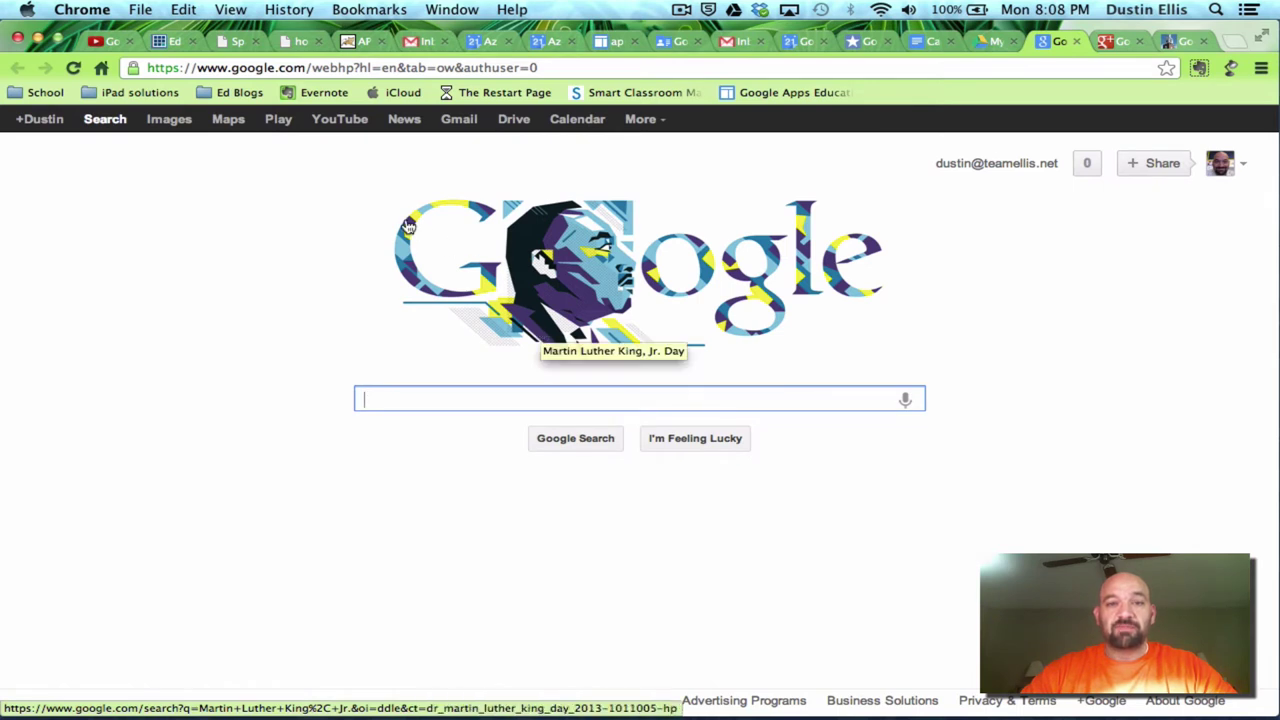
- Go to Google Drive and open the CREATE menu listing new file types
left_click(513, 130)
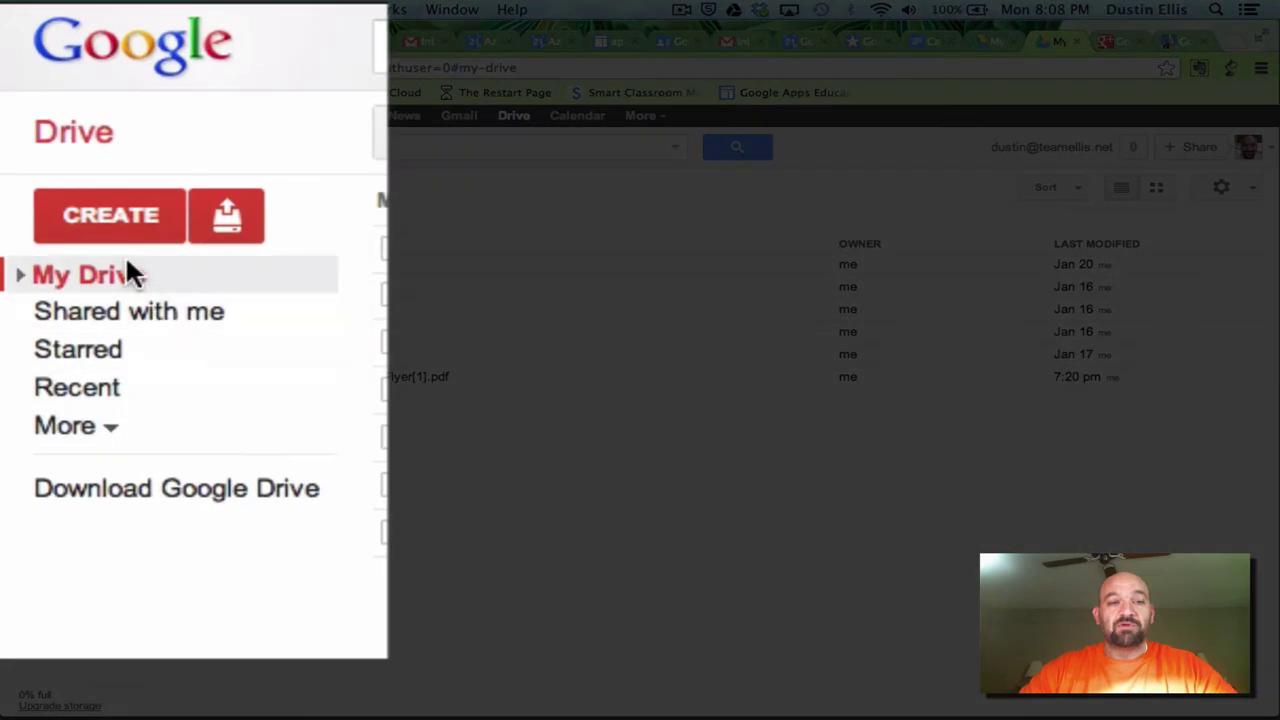
left_click(114, 212)
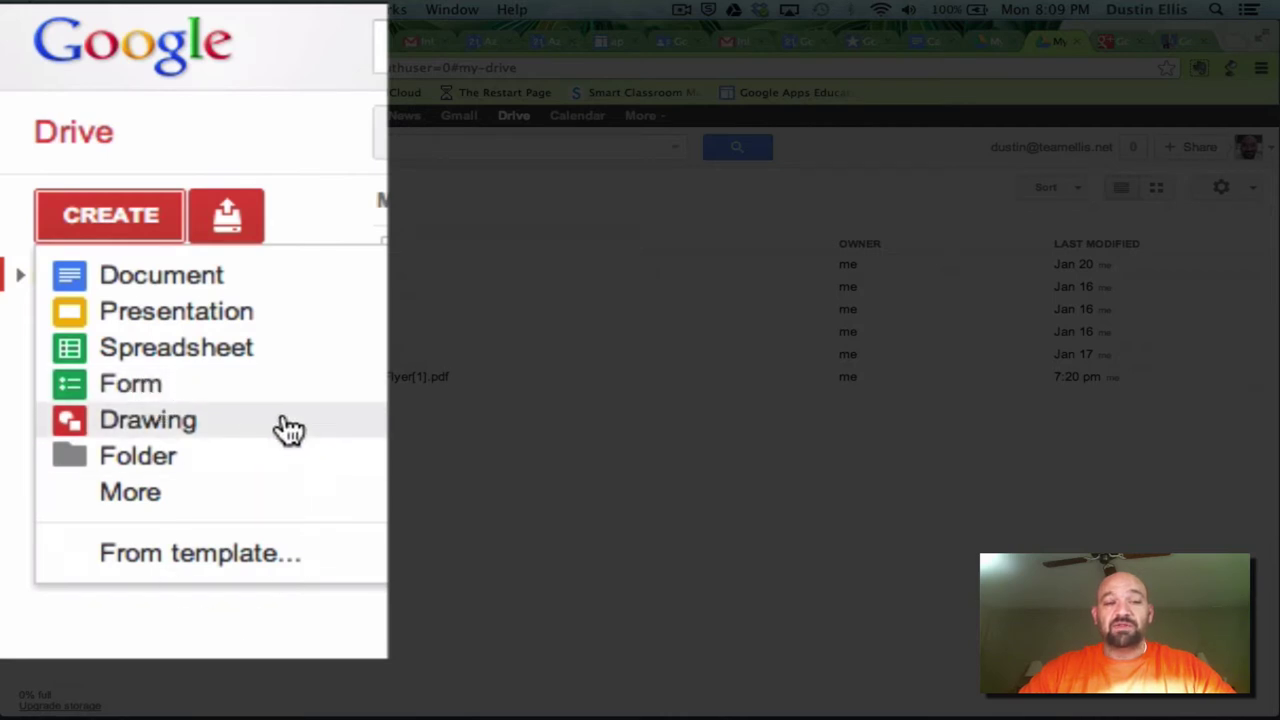
- Create a new document reading 'I can make a document' and set it to 14 pt
left_click(157, 285)
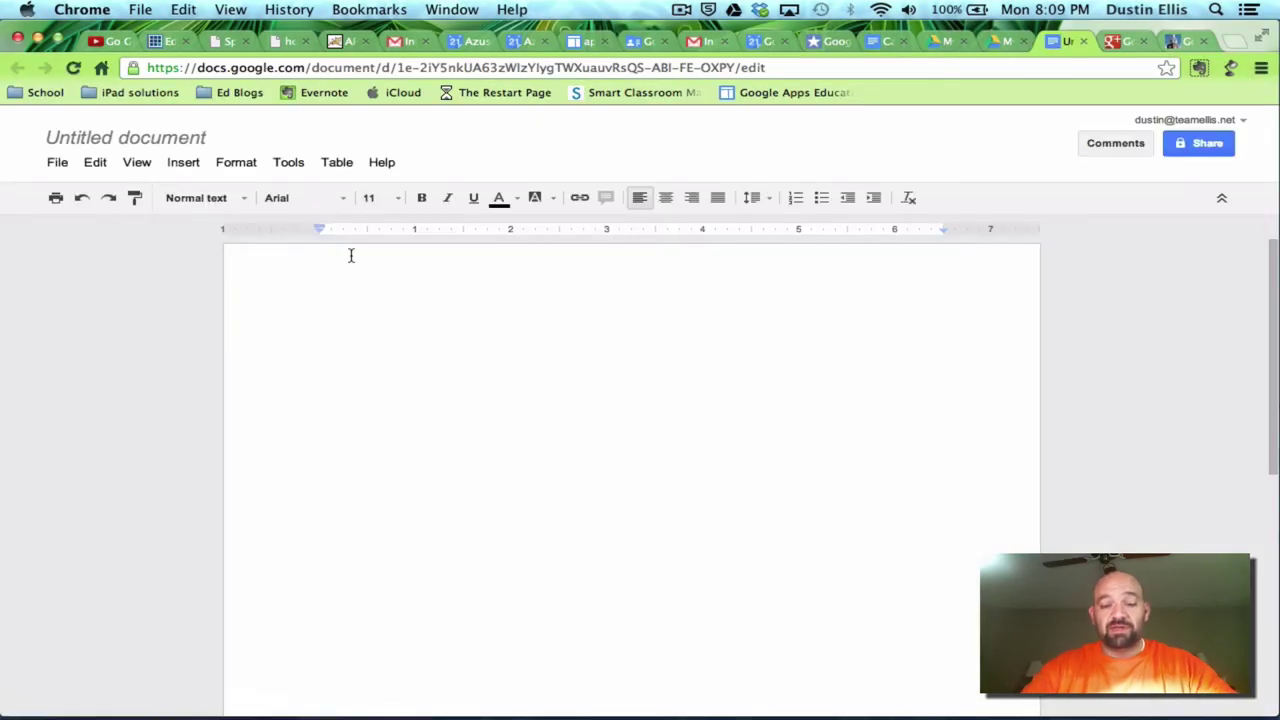
type("I can mak")
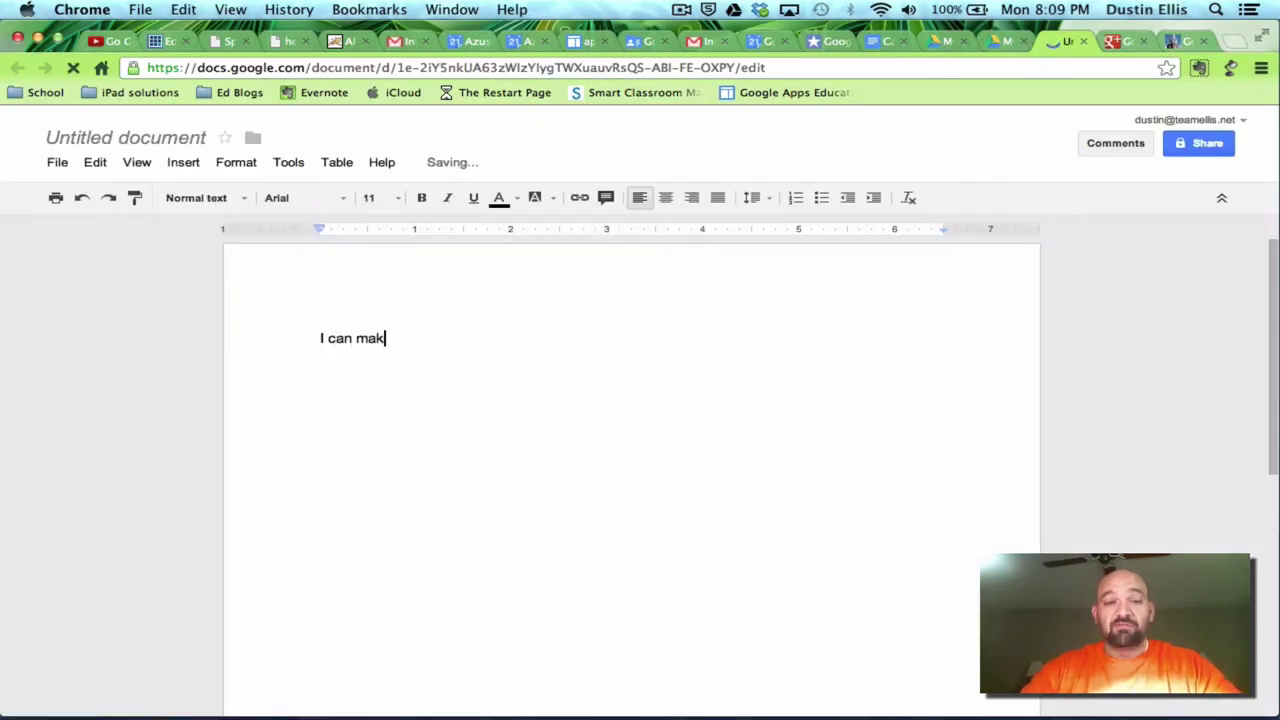
type("e a ")
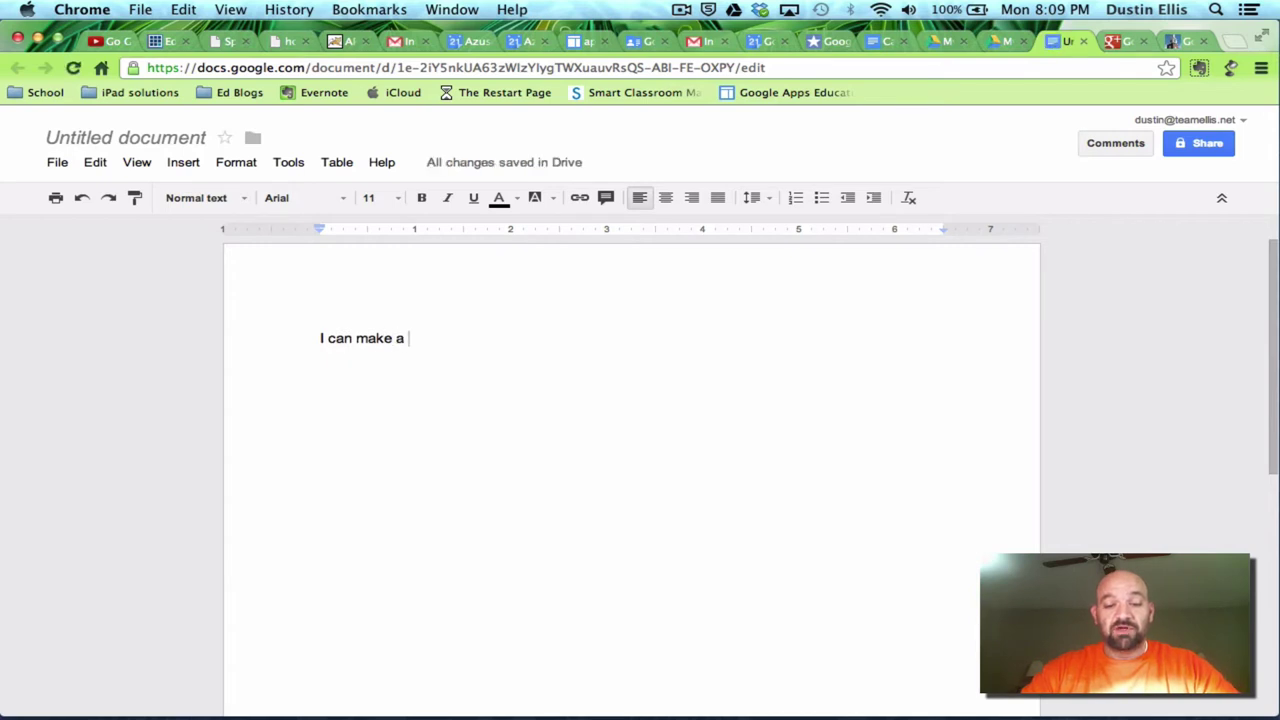
type("document")
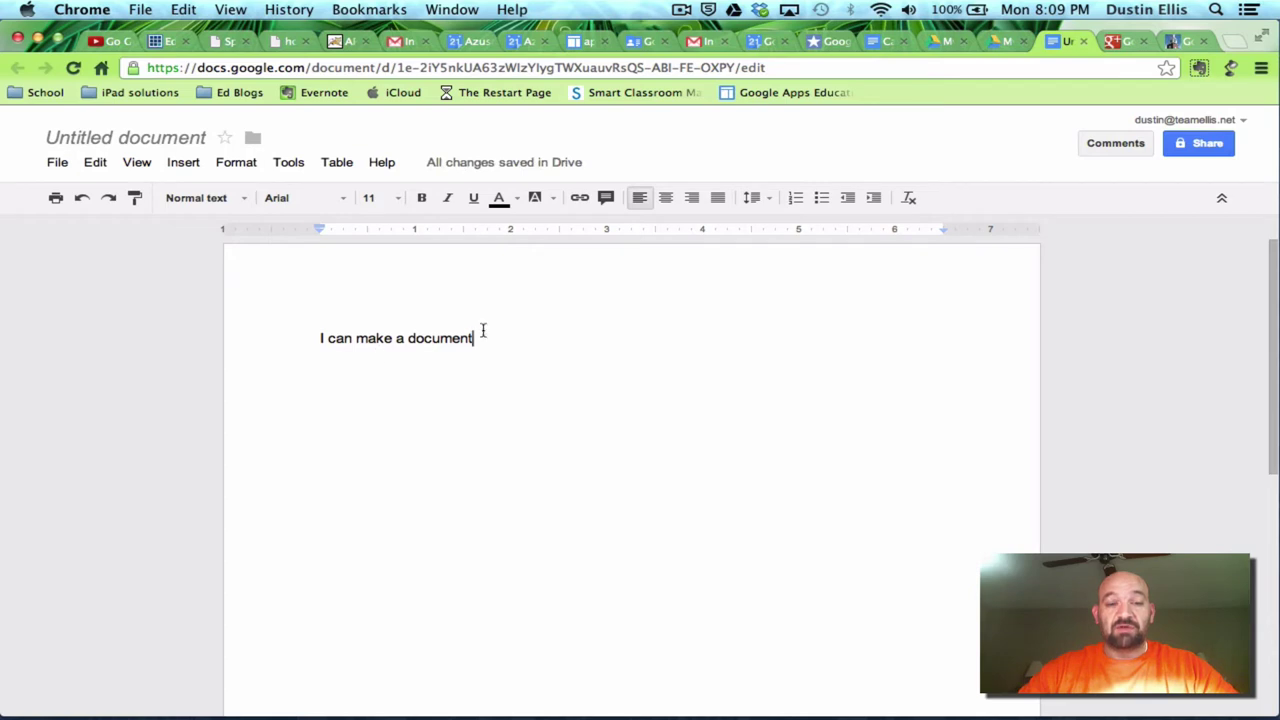
left_click_drag(483, 331, 287, 326)
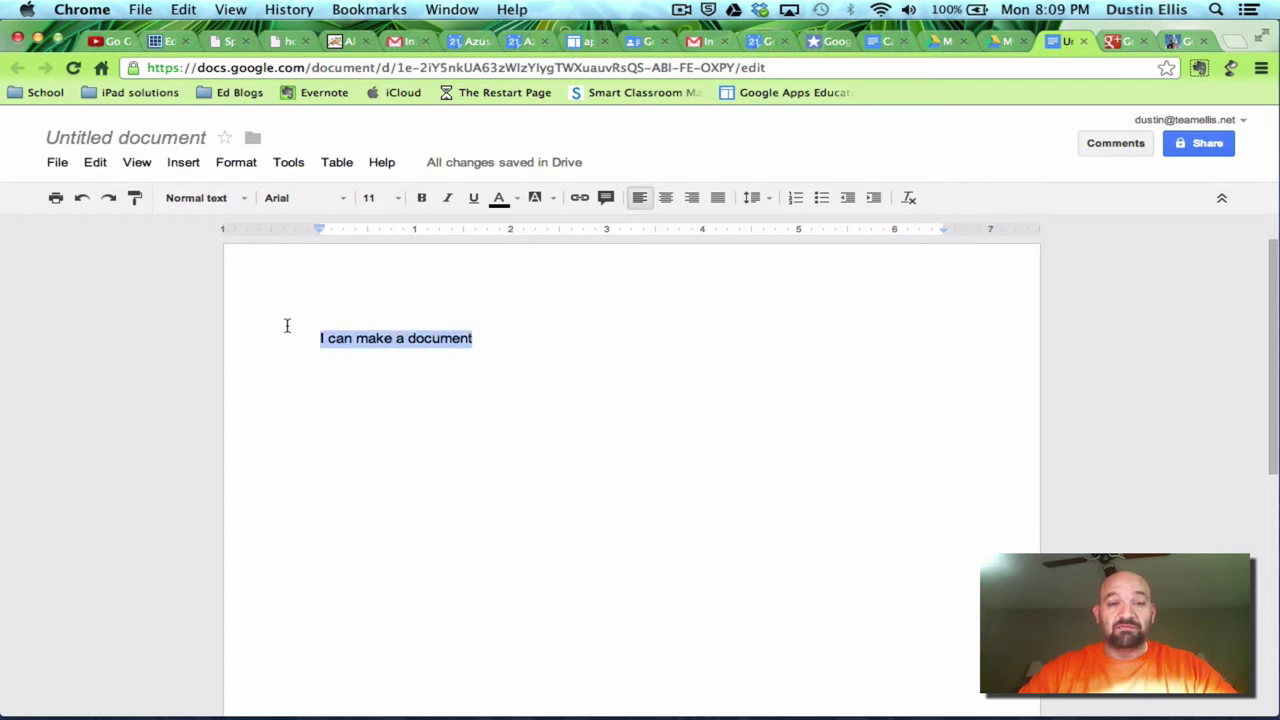
left_click(394, 199)
left_click(375, 350)
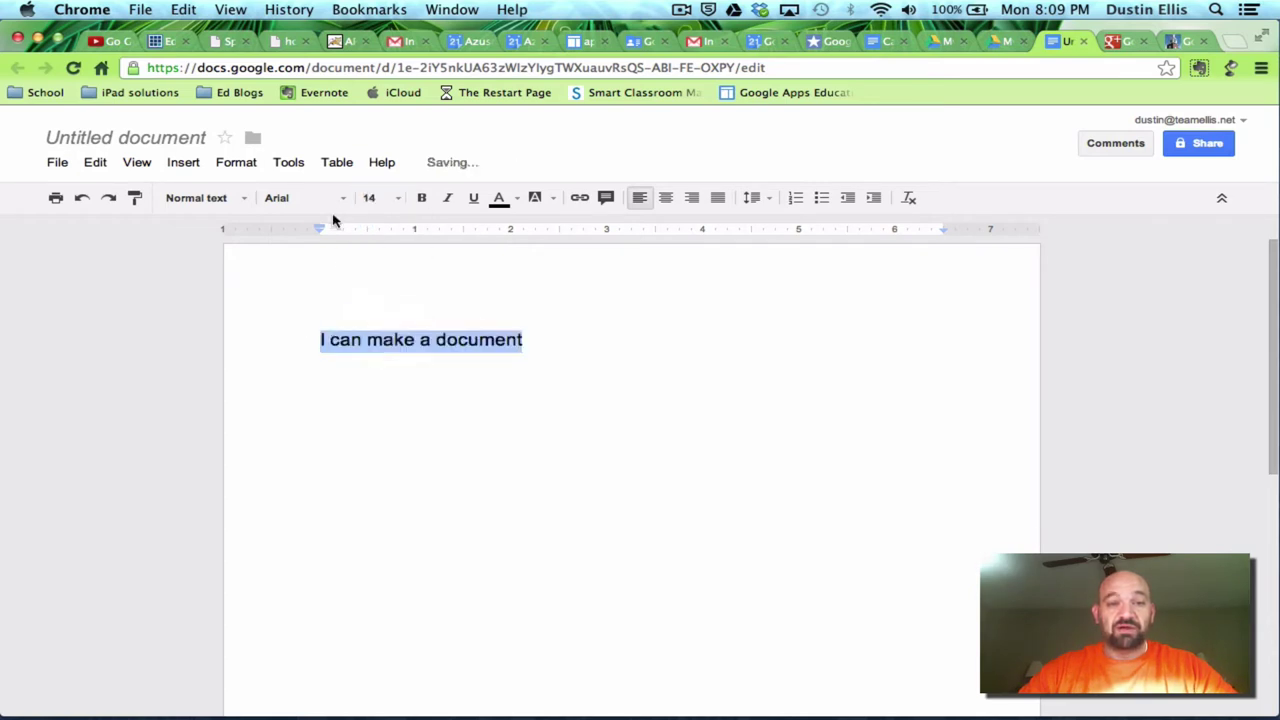
- Change the sentence to Comic Sans MS, toggling bold and italic on then off
left_click(338, 204)
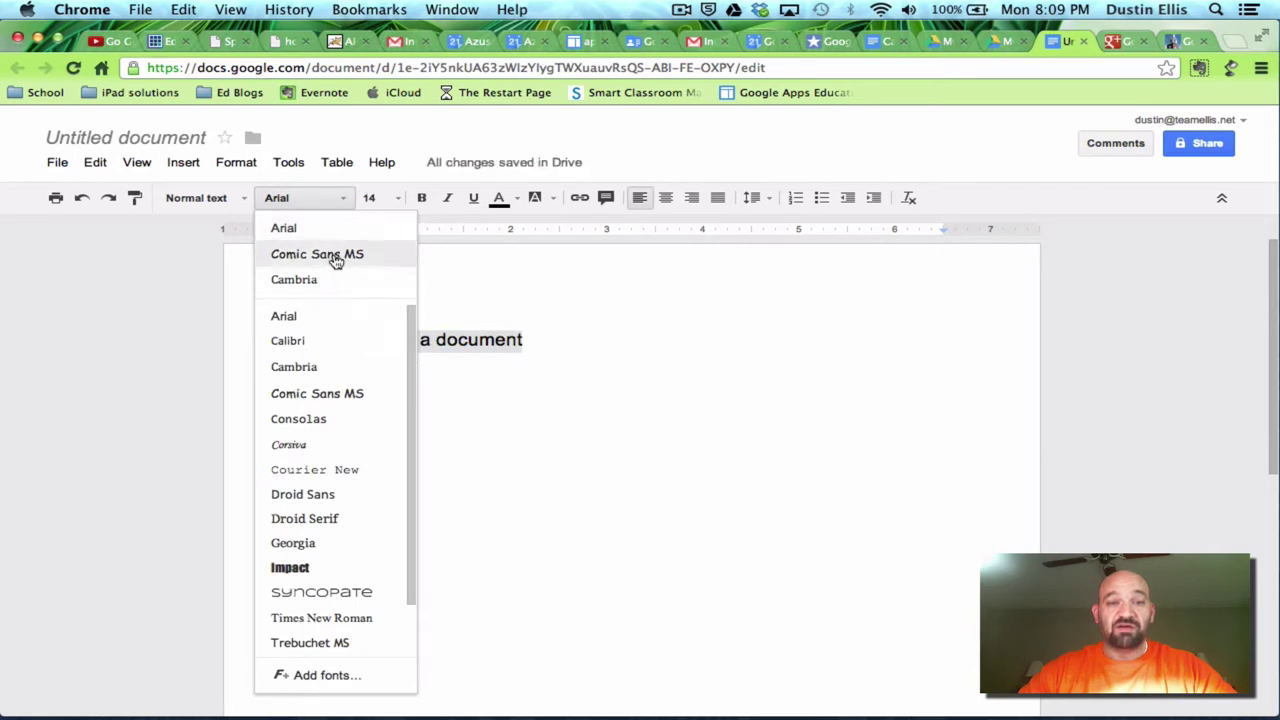
left_click(333, 256)
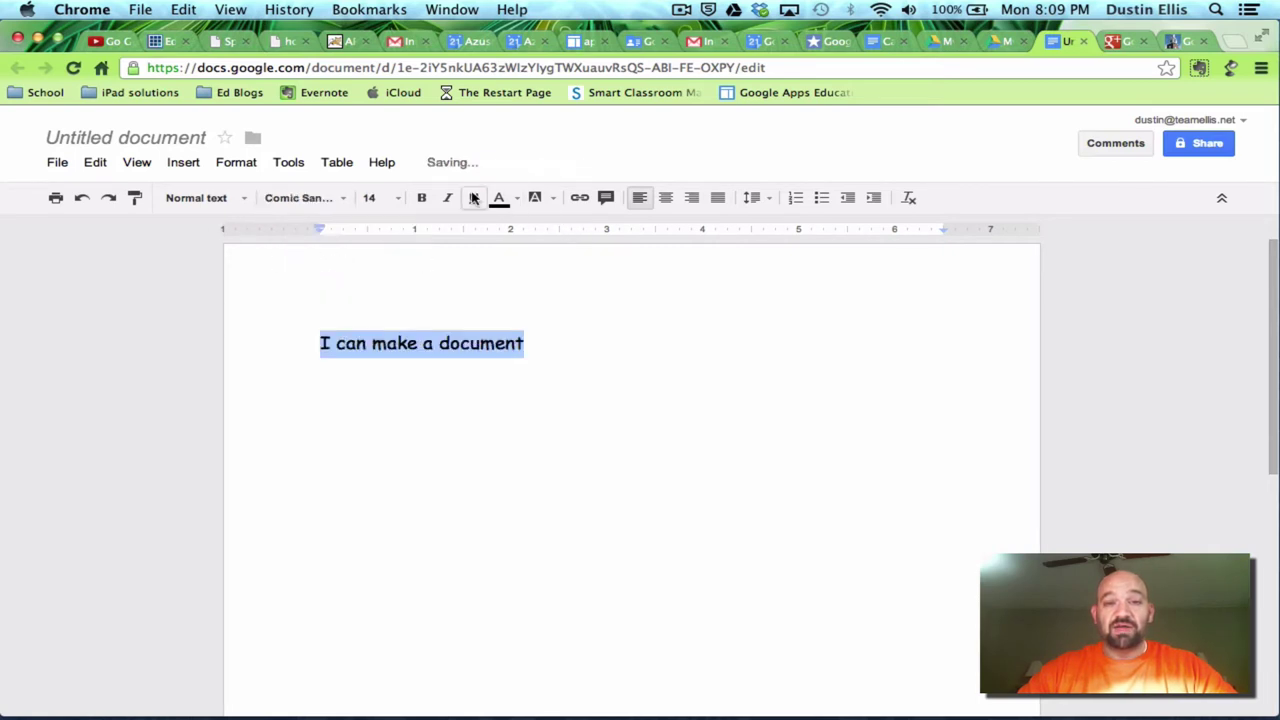
left_click(421, 197)
left_click(448, 198)
left_click(448, 198)
left_click(421, 197)
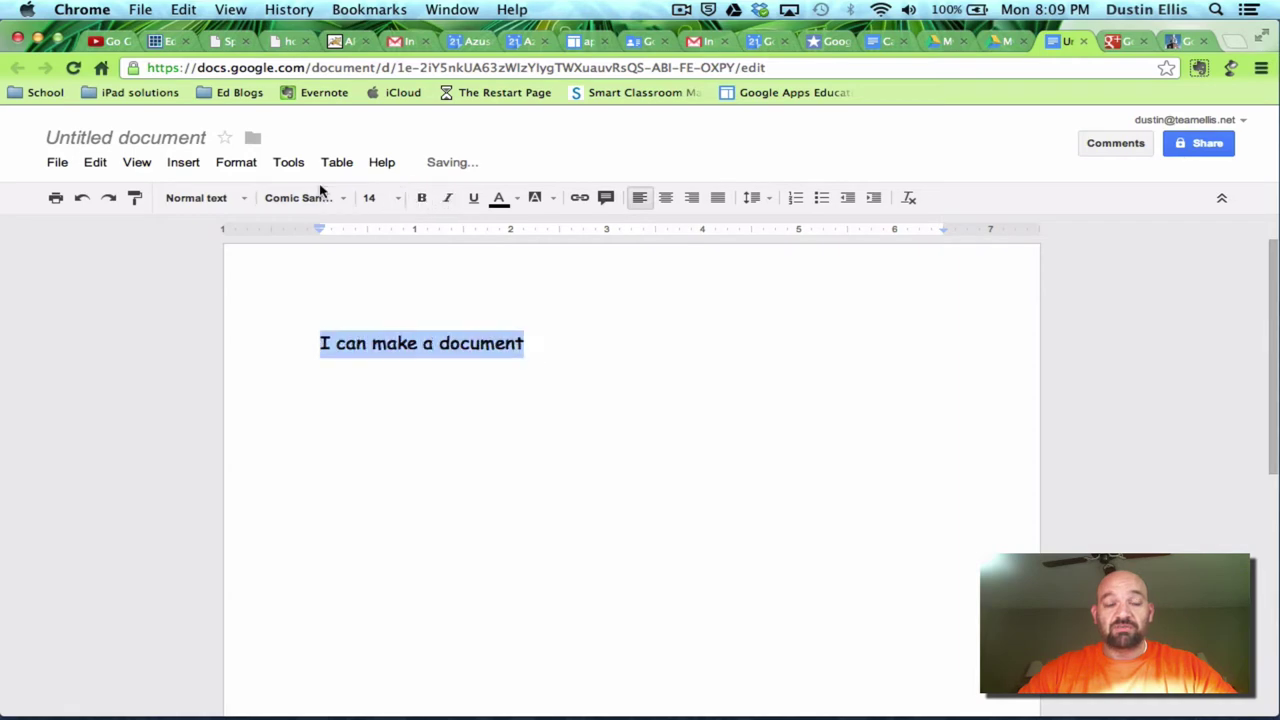
- Rename the untitled document to 'Test doc'
left_click(140, 138)
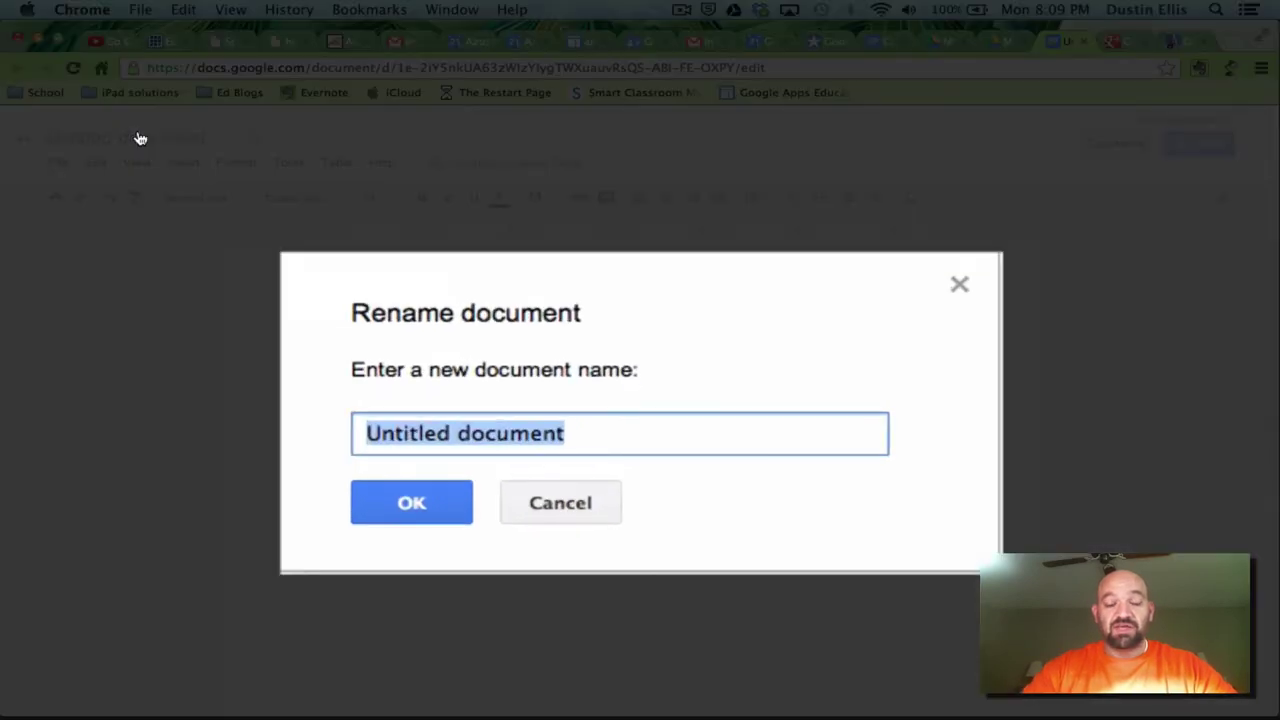
type("Test ")
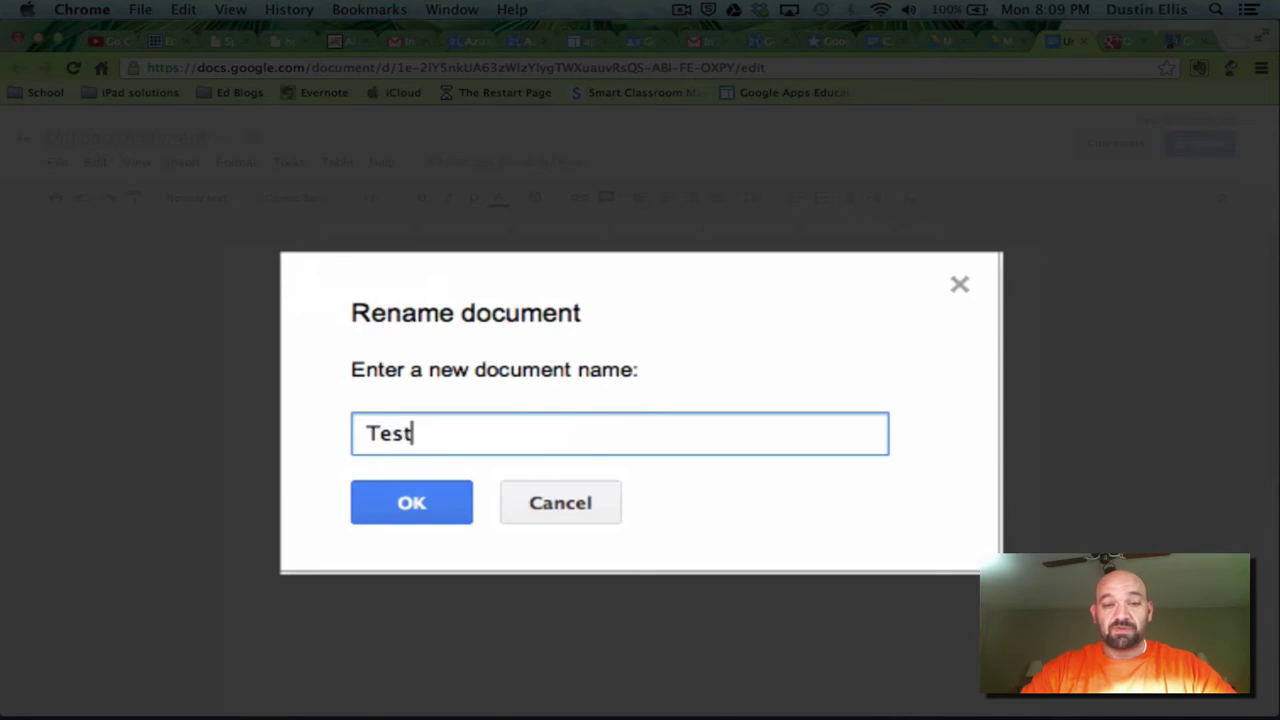
type("doc")
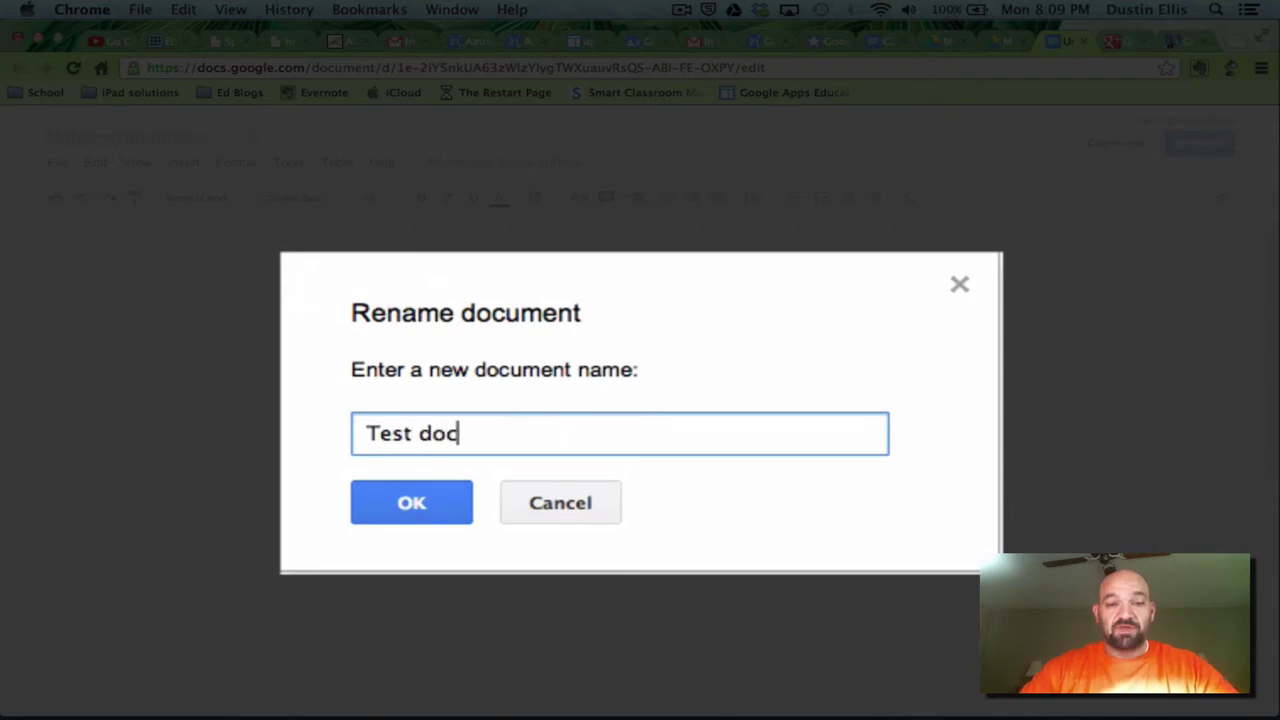
left_click(379, 494)
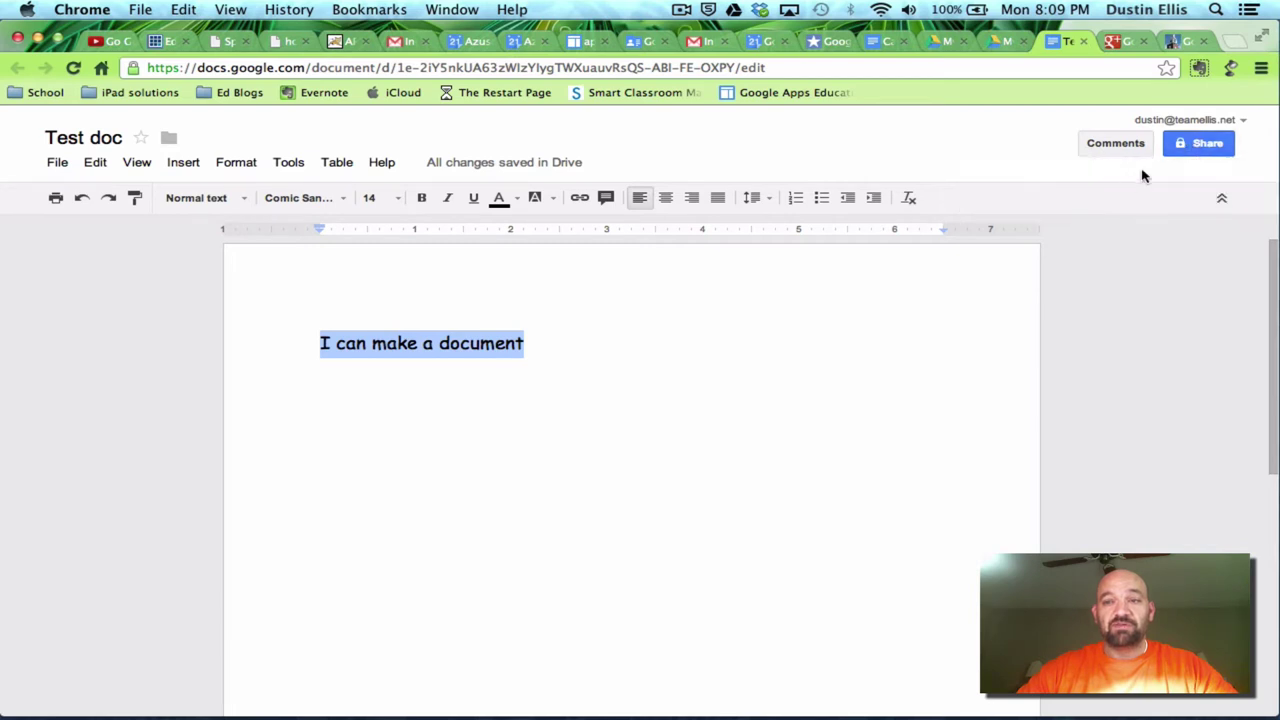
- Share Test doc with another person's e-mail address, giving them Can edit access
left_click(1207, 143)
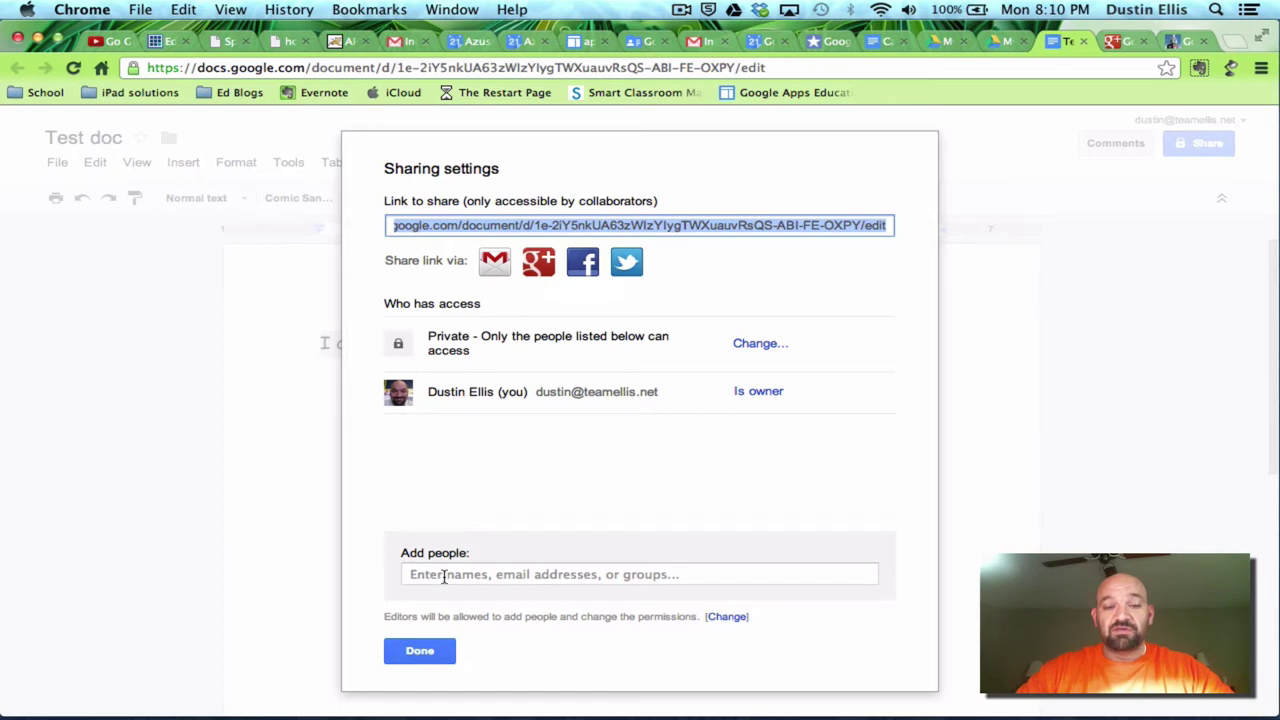
left_click(444, 577)
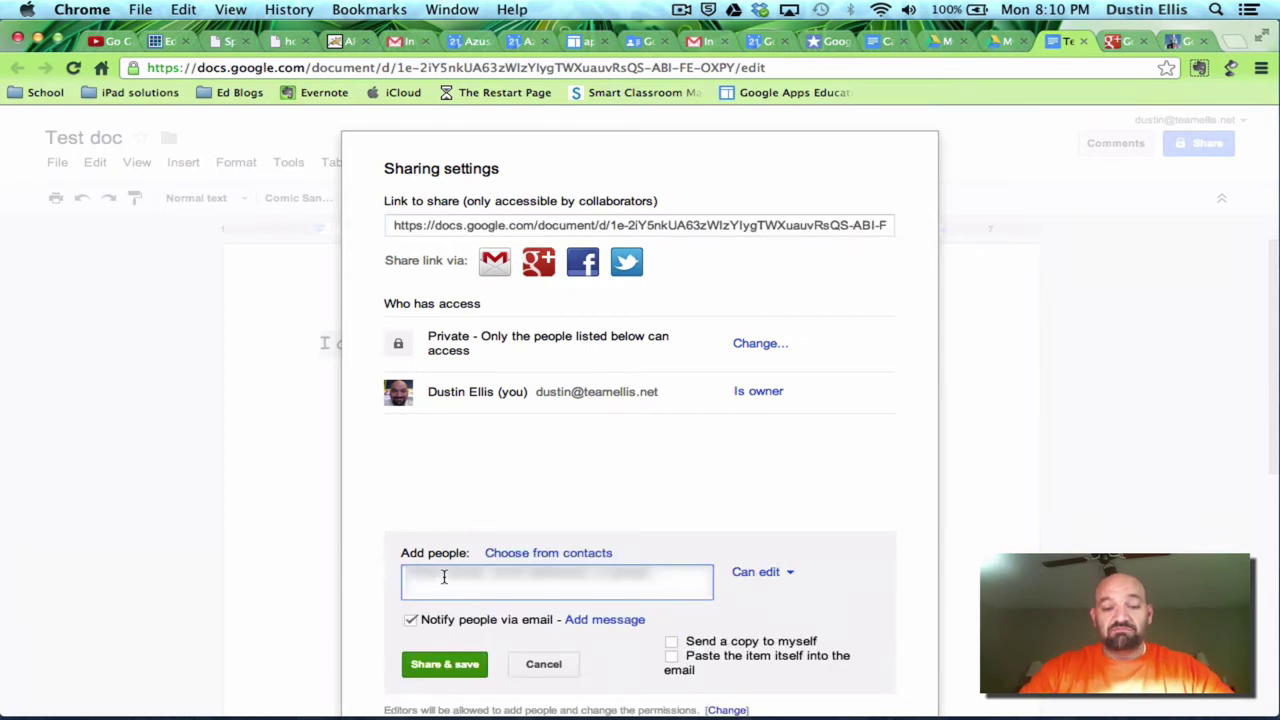
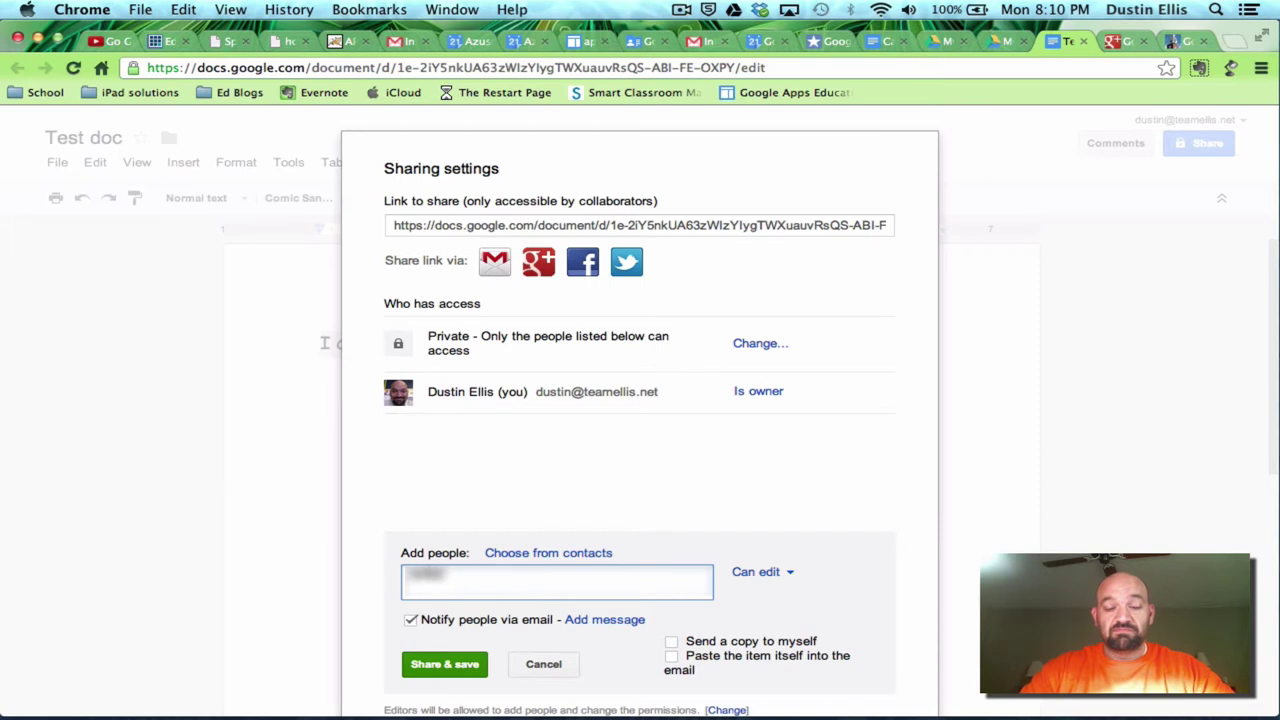
left_click(447, 662)
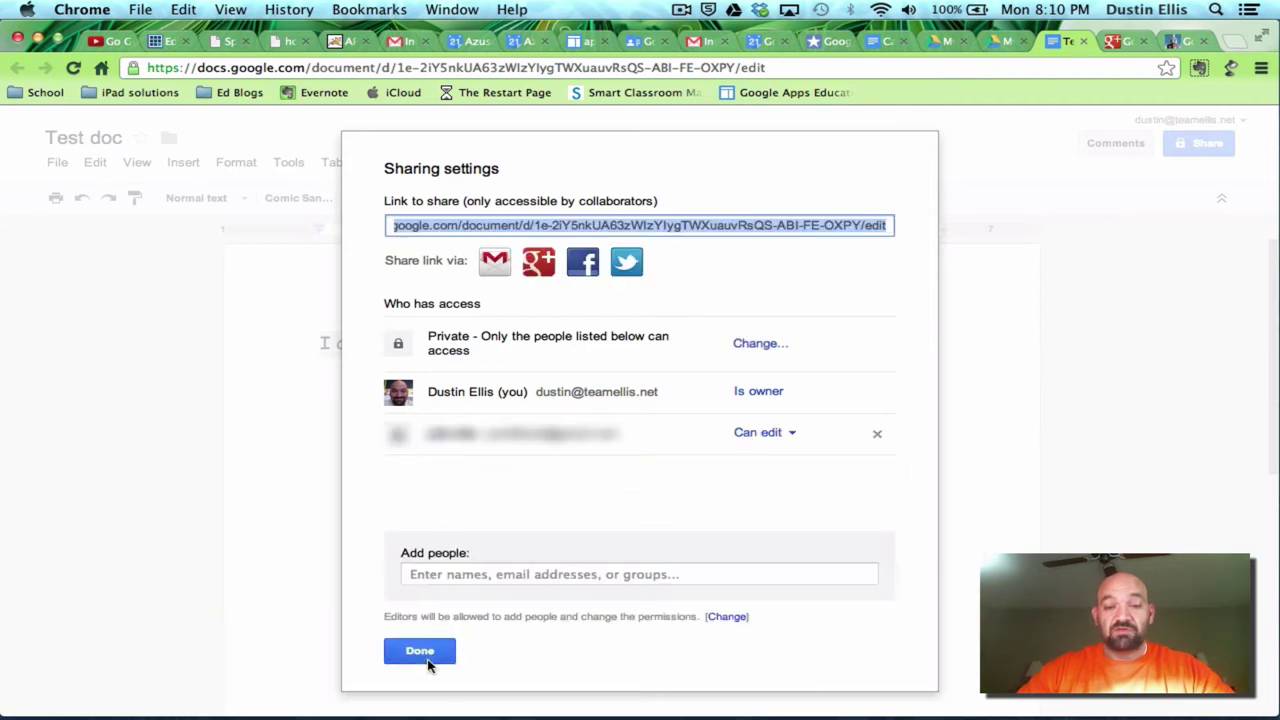
left_click(420, 652)
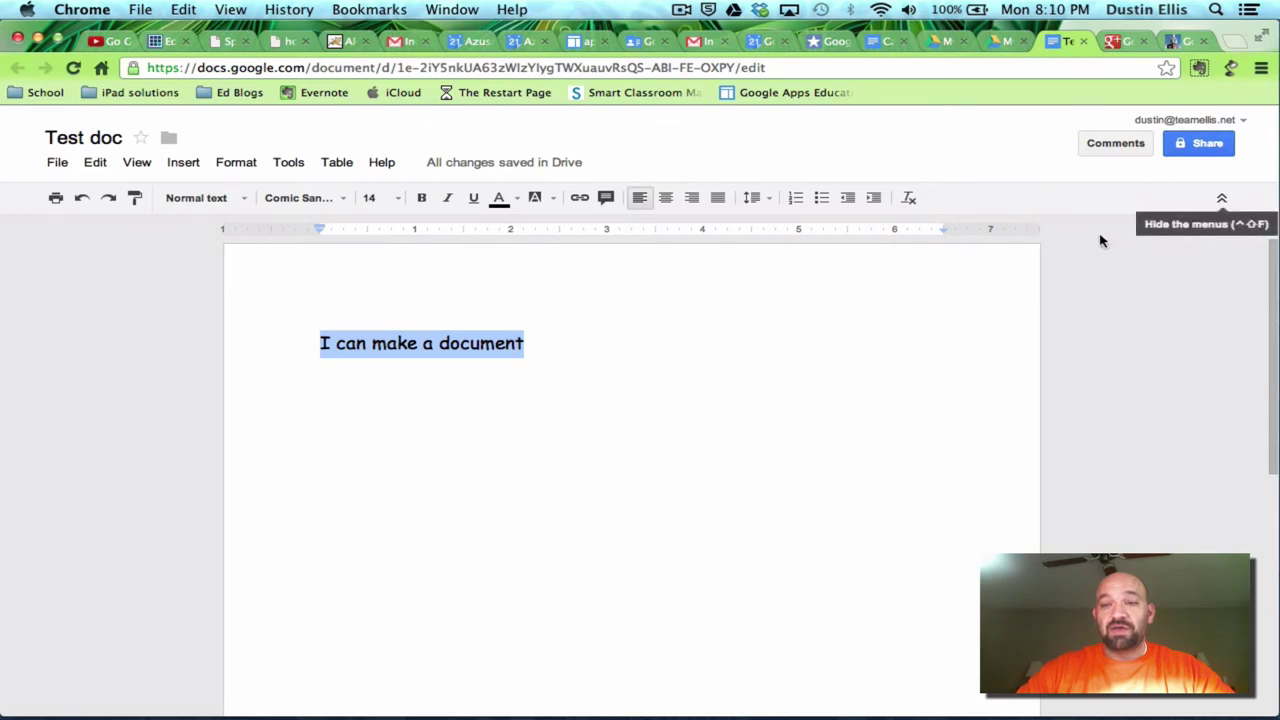
- Check the comments panel, then return to My Drive, reopening Test doc once along the way
left_click(1131, 150)
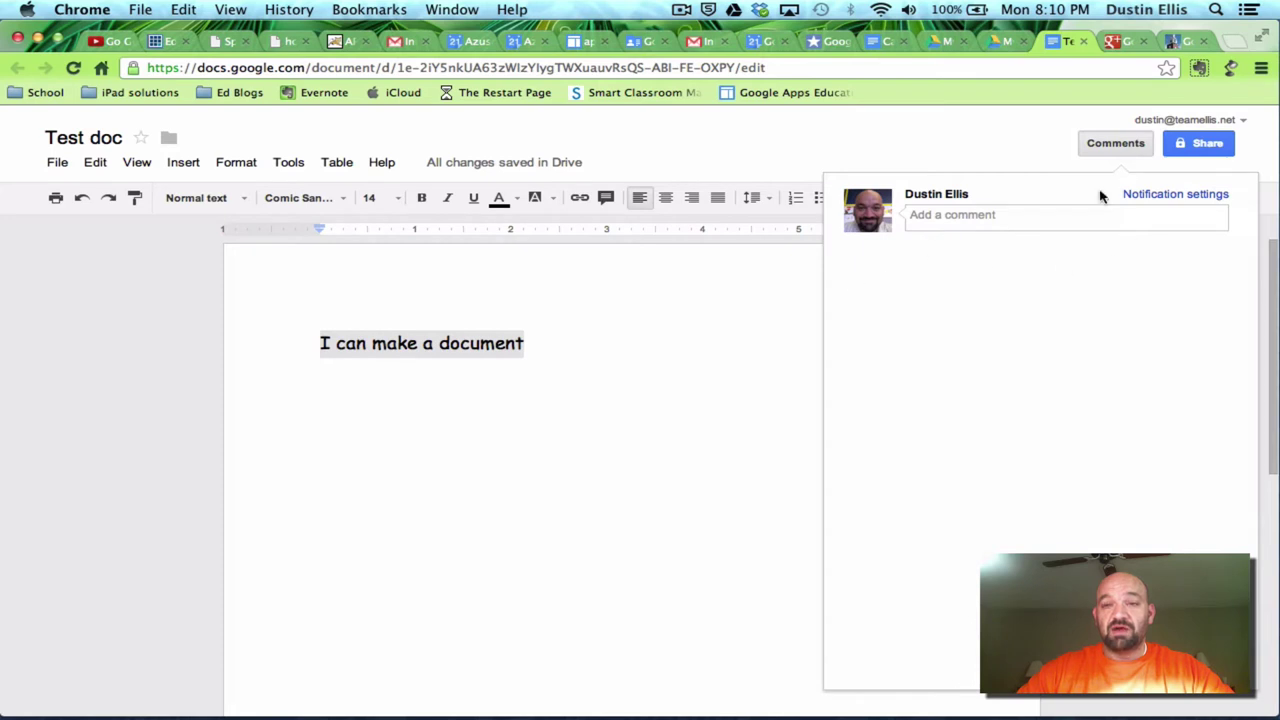
left_click(1092, 145)
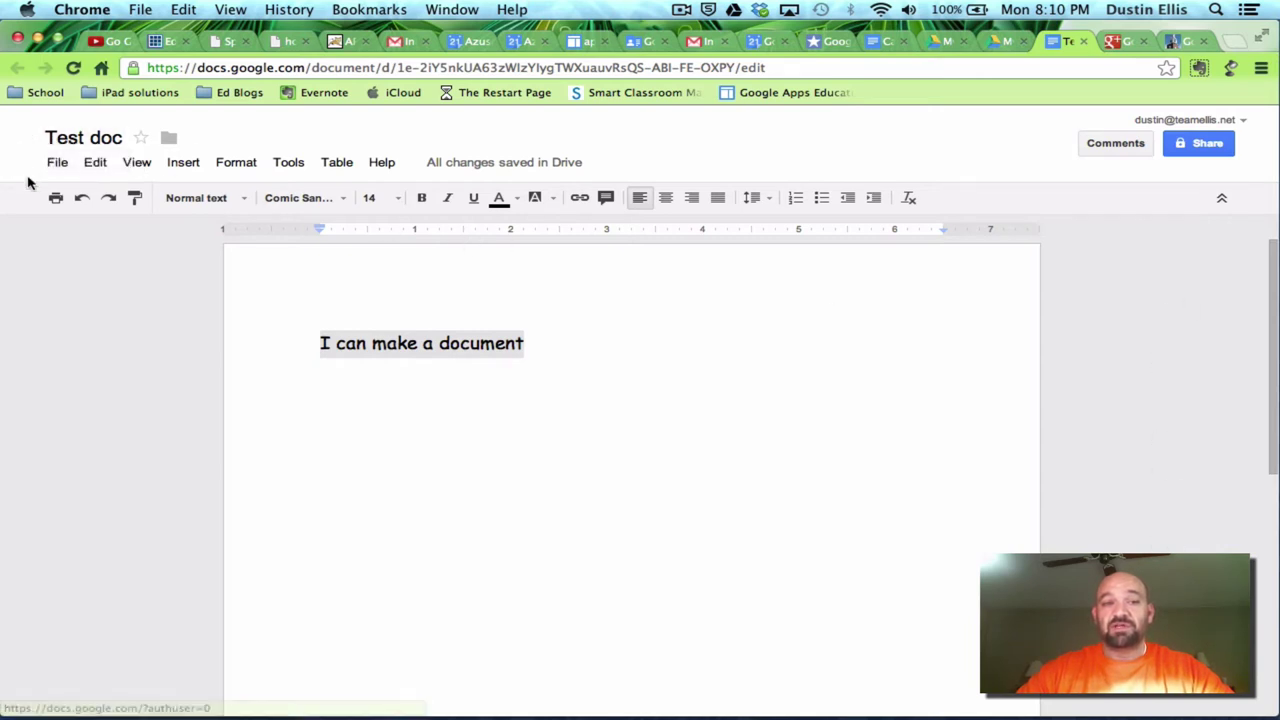
left_click(24, 142)
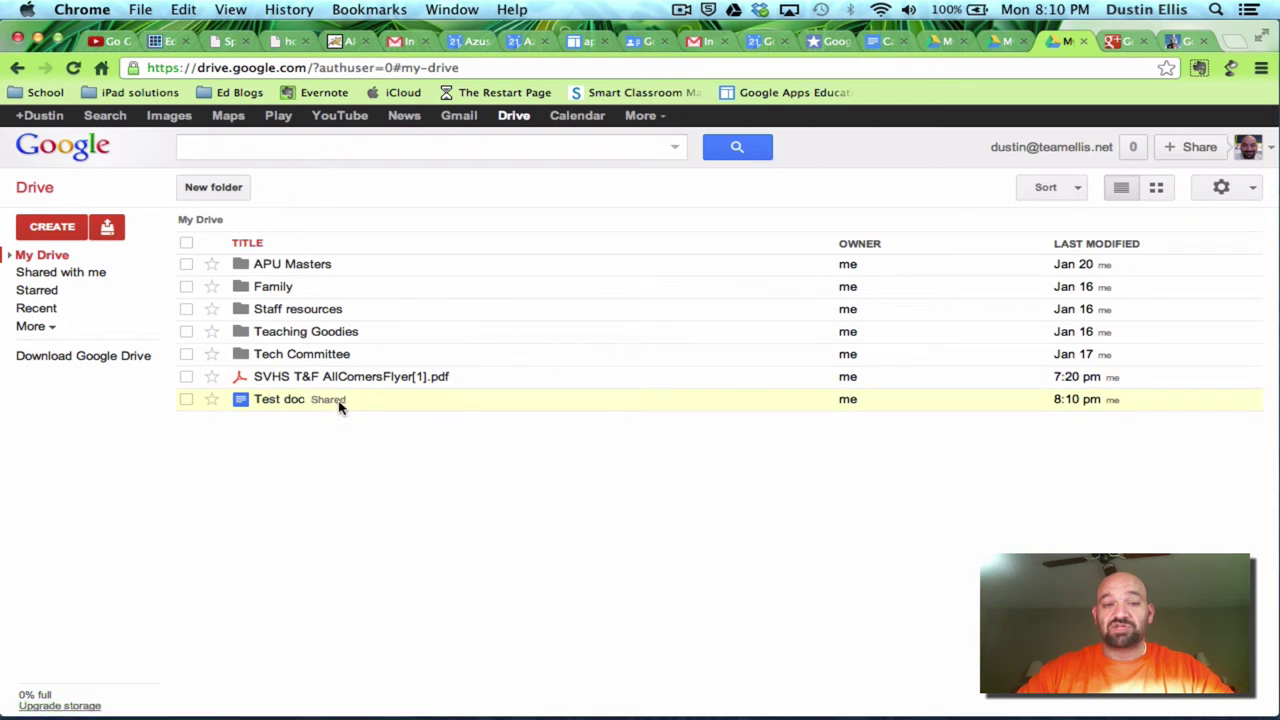
left_click(297, 400)
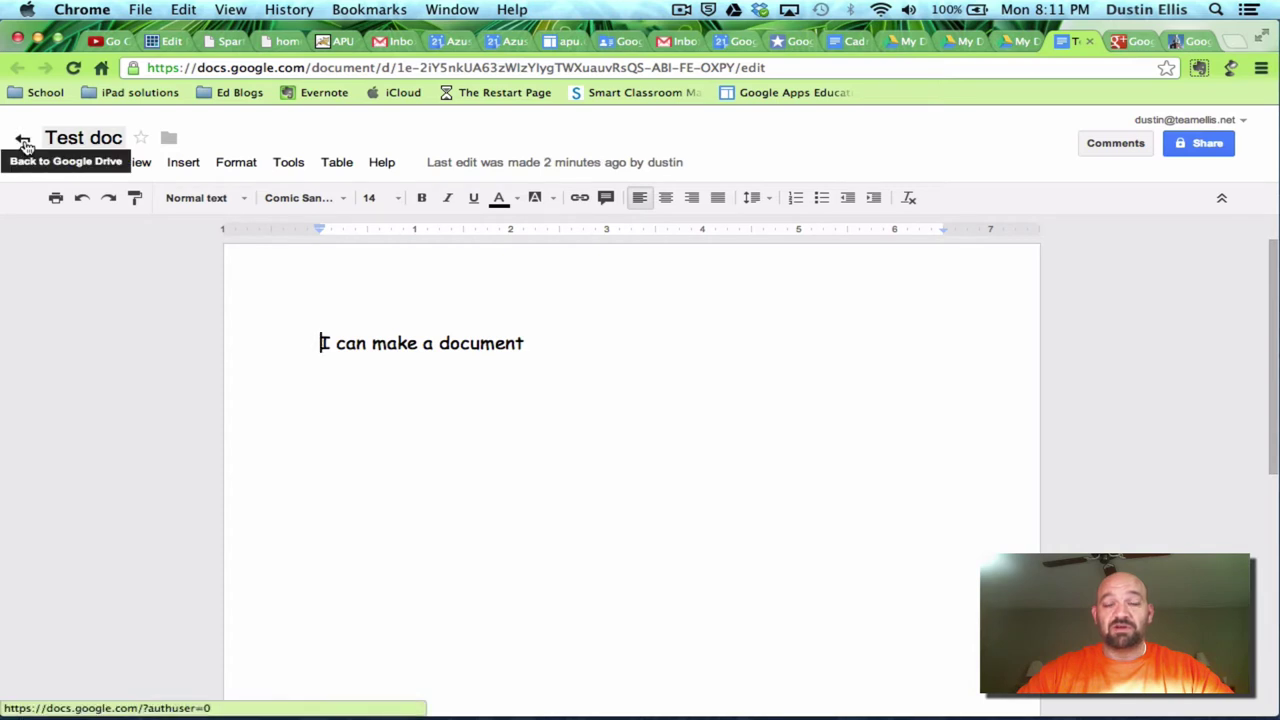
left_click(25, 145)
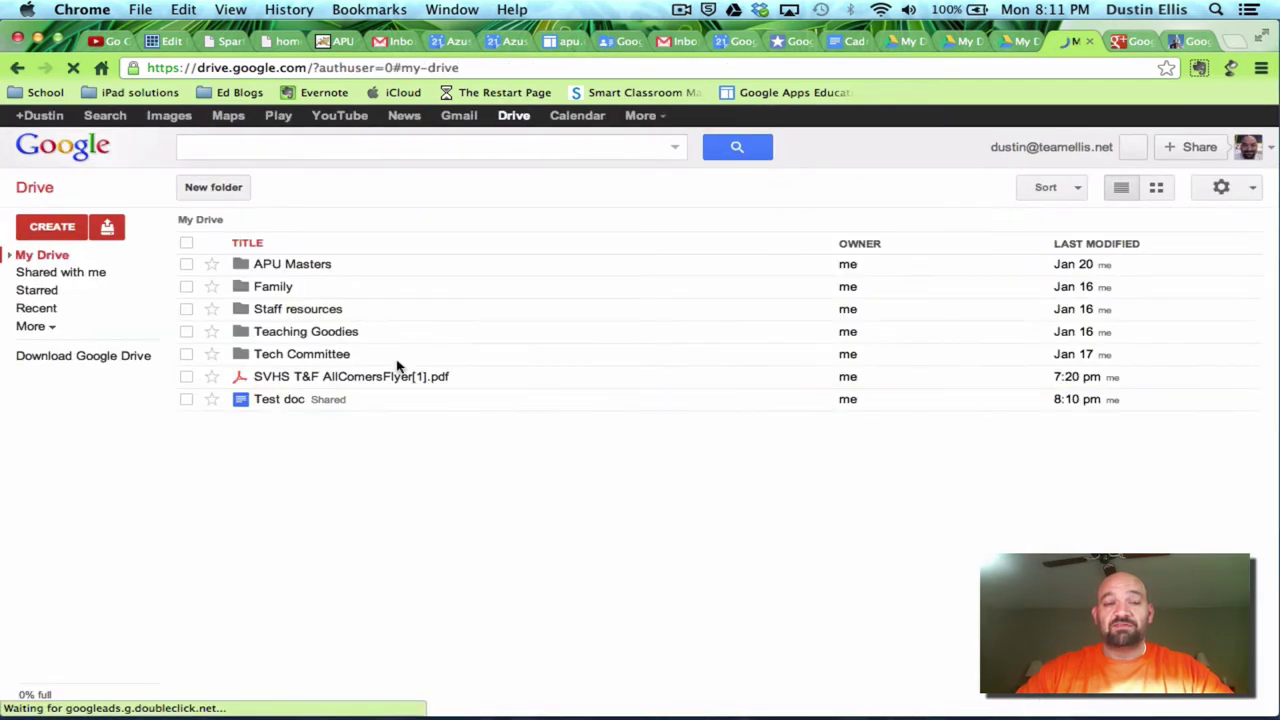
- Create a new drawing with a rounded rectangle labelled 'Test' near the canvas centre
left_click(55, 228)
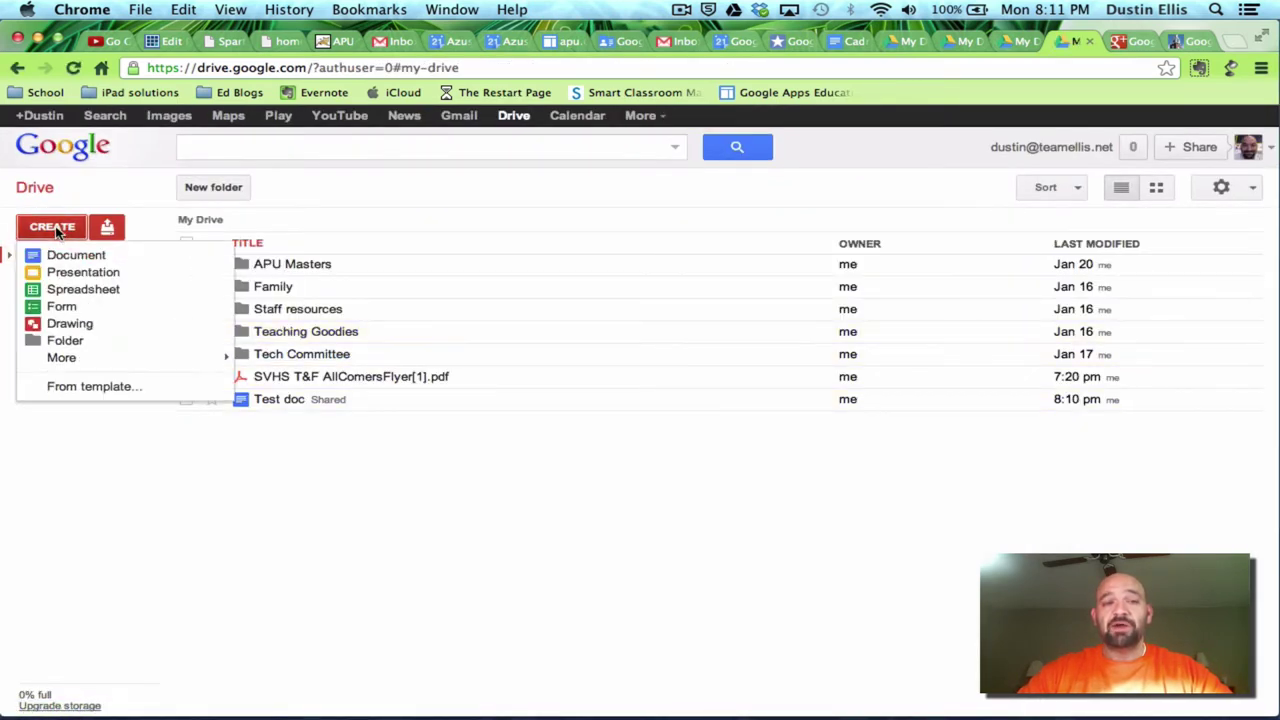
left_click(56, 326)
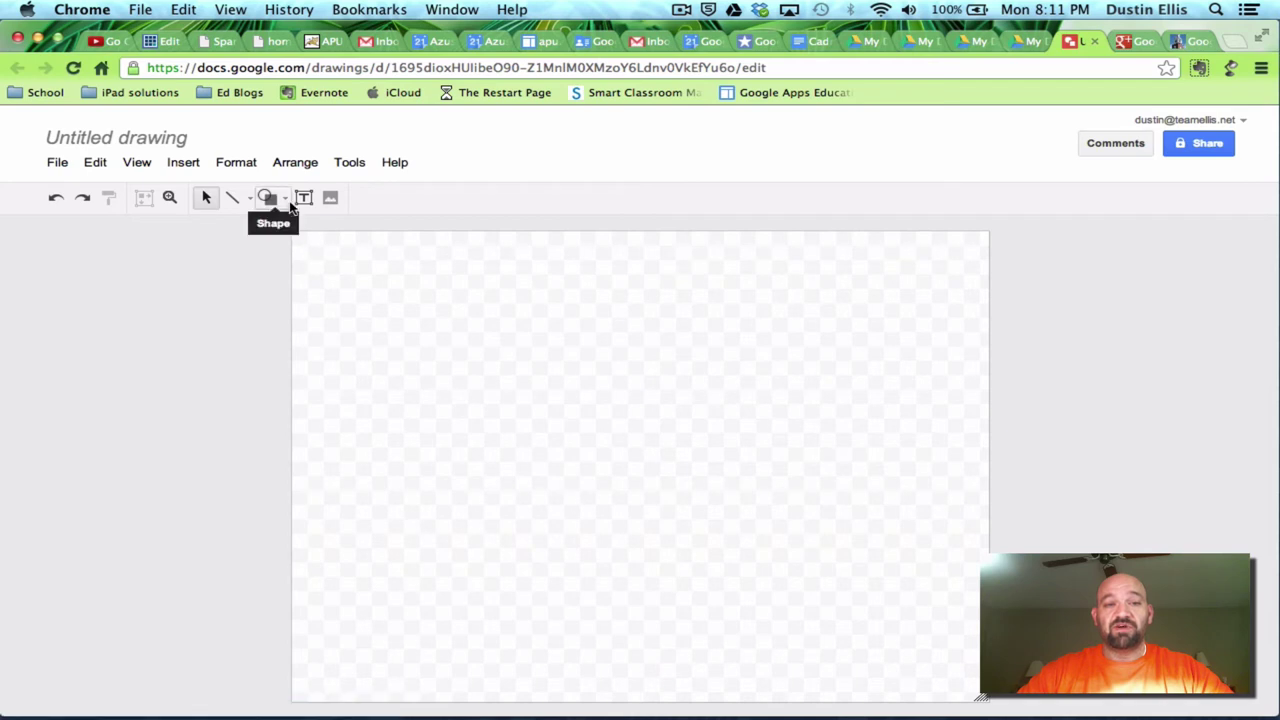
left_click(276, 199)
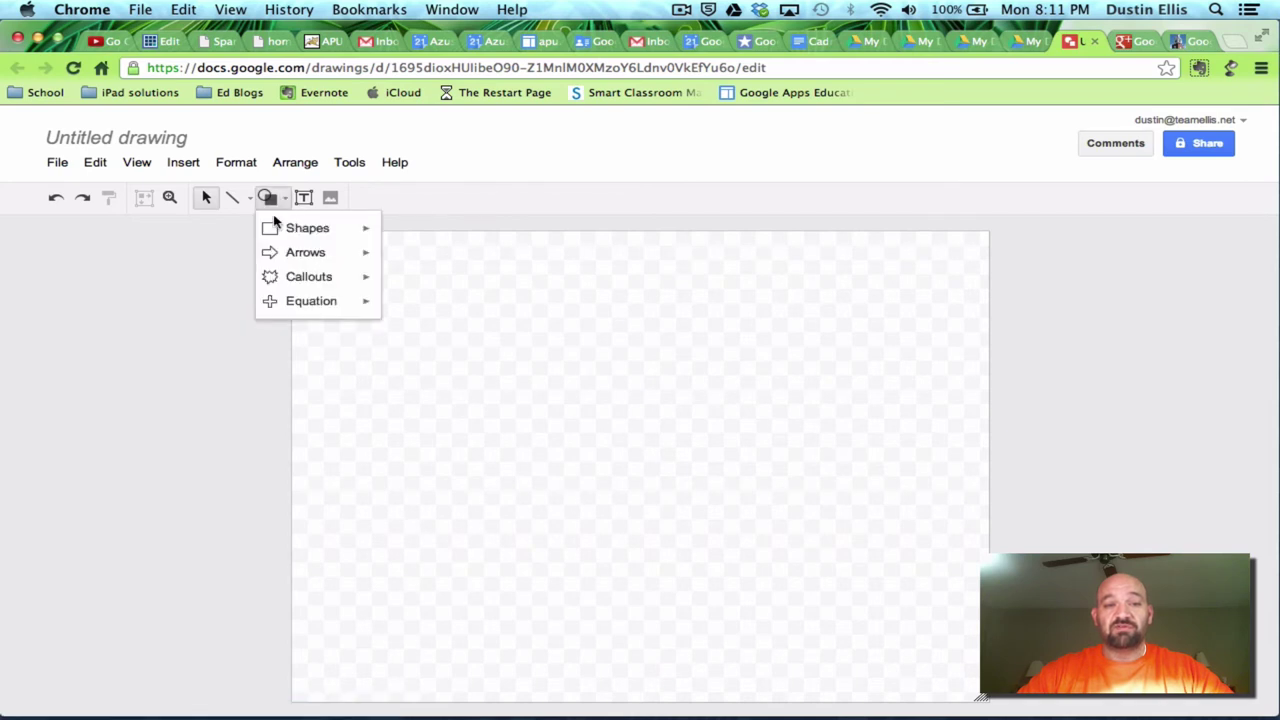
mouse_move(311, 238)
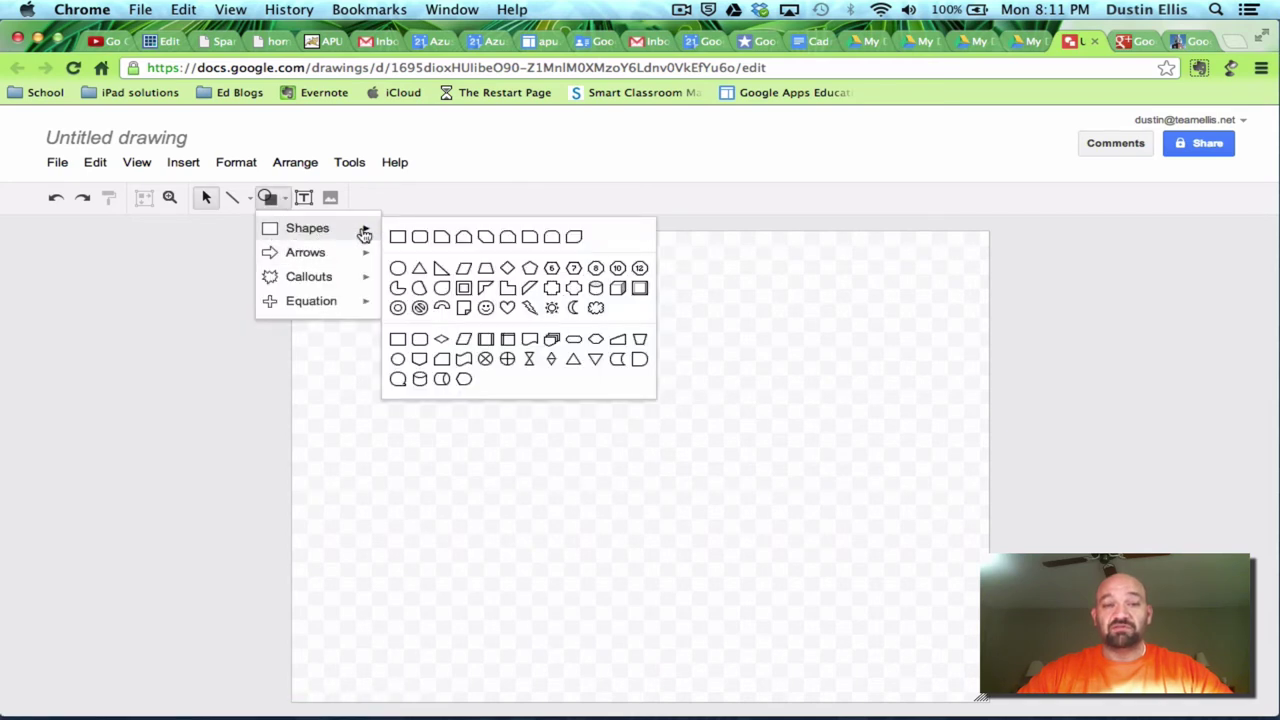
left_click(418, 236)
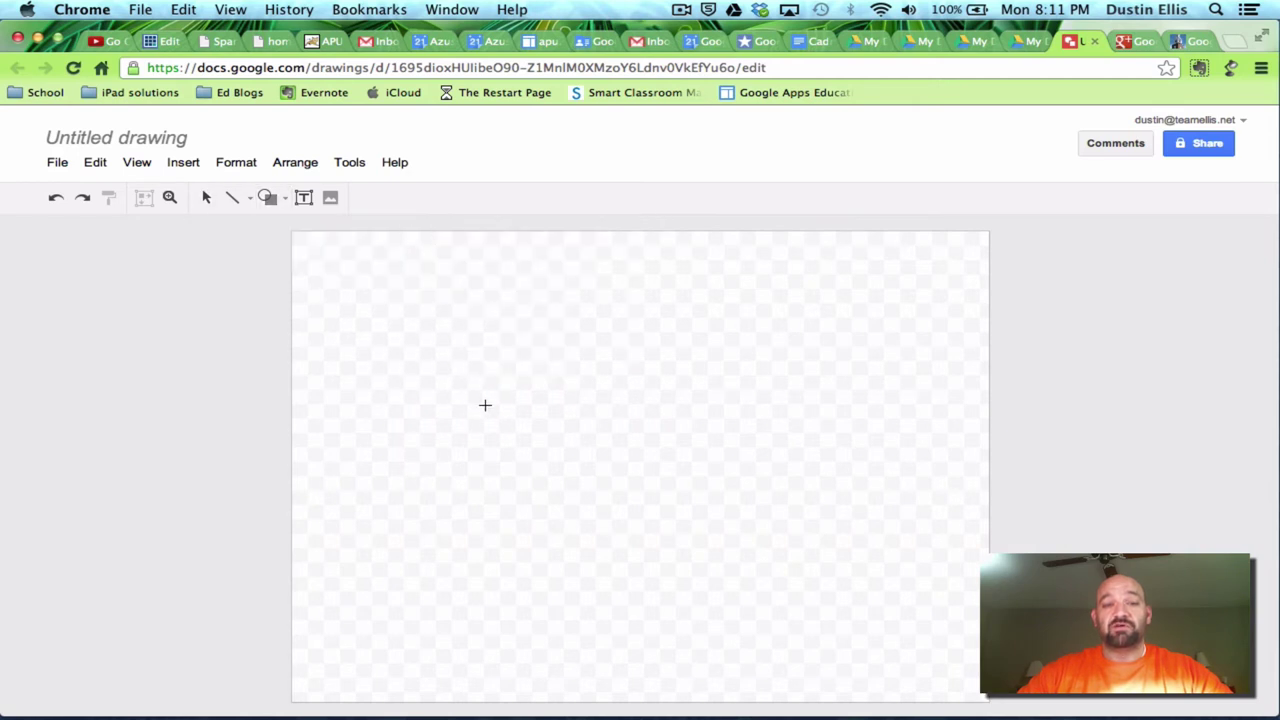
left_click_drag(510, 417, 710, 510)
double_click(607, 456)
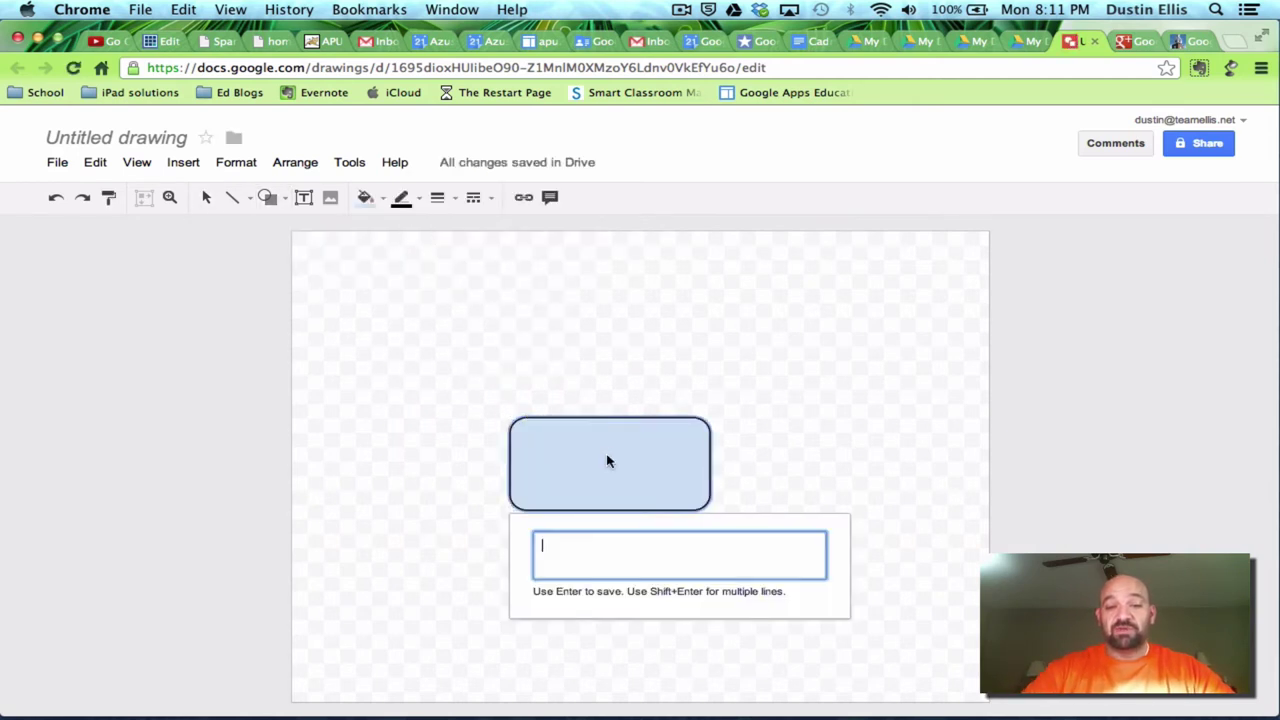
type("Test")
key("Return")
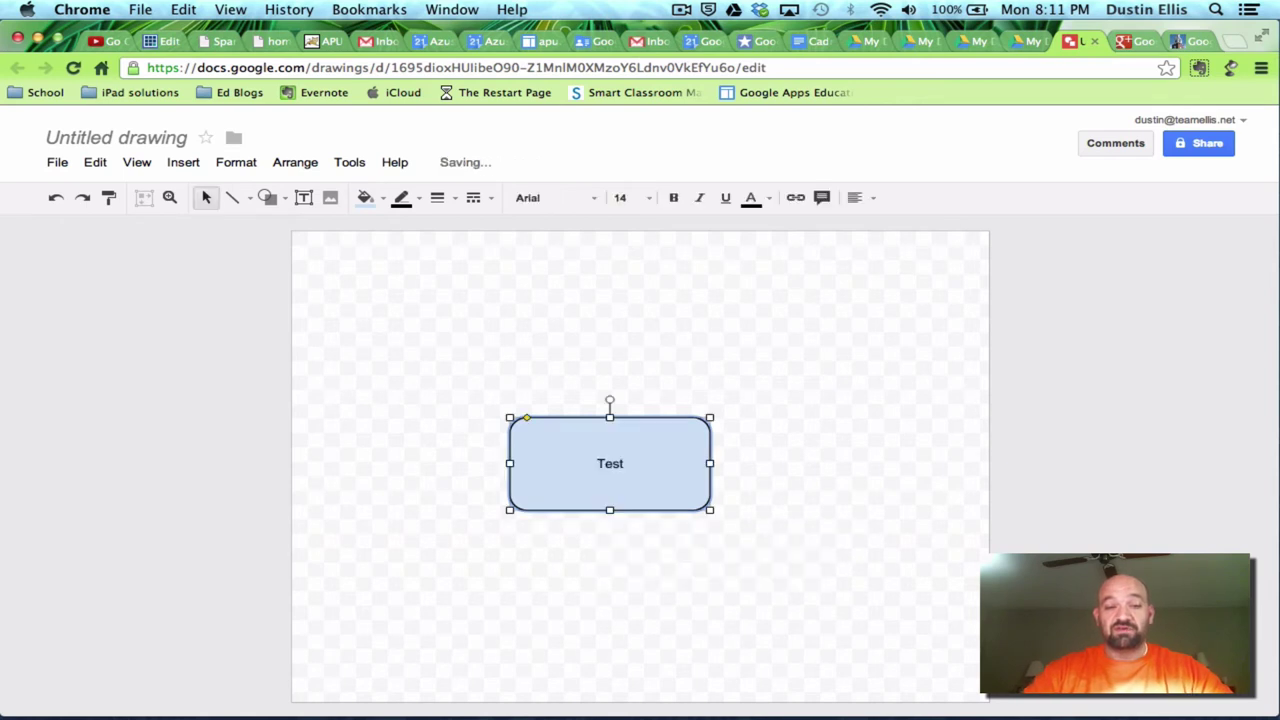
- Nudge the Test box slightly and move it back to its original position
double_click(633, 465)
left_click(626, 466)
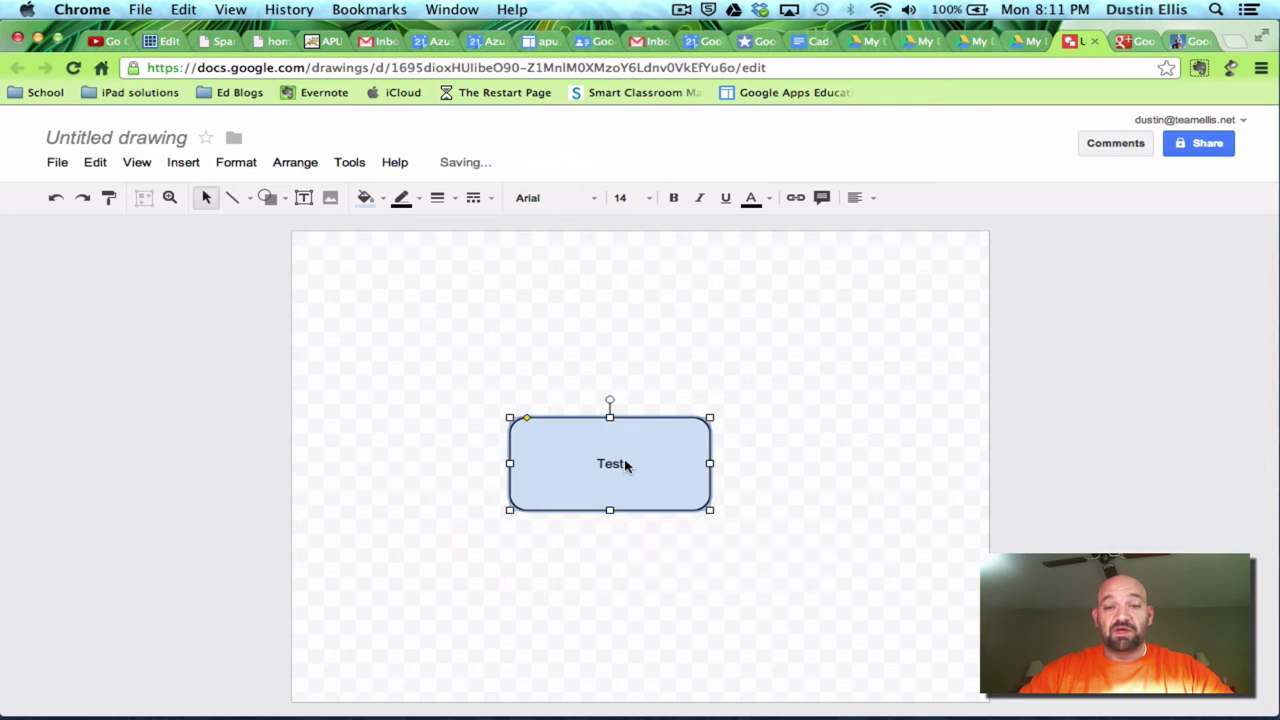
left_click_drag(626, 462, 626, 464)
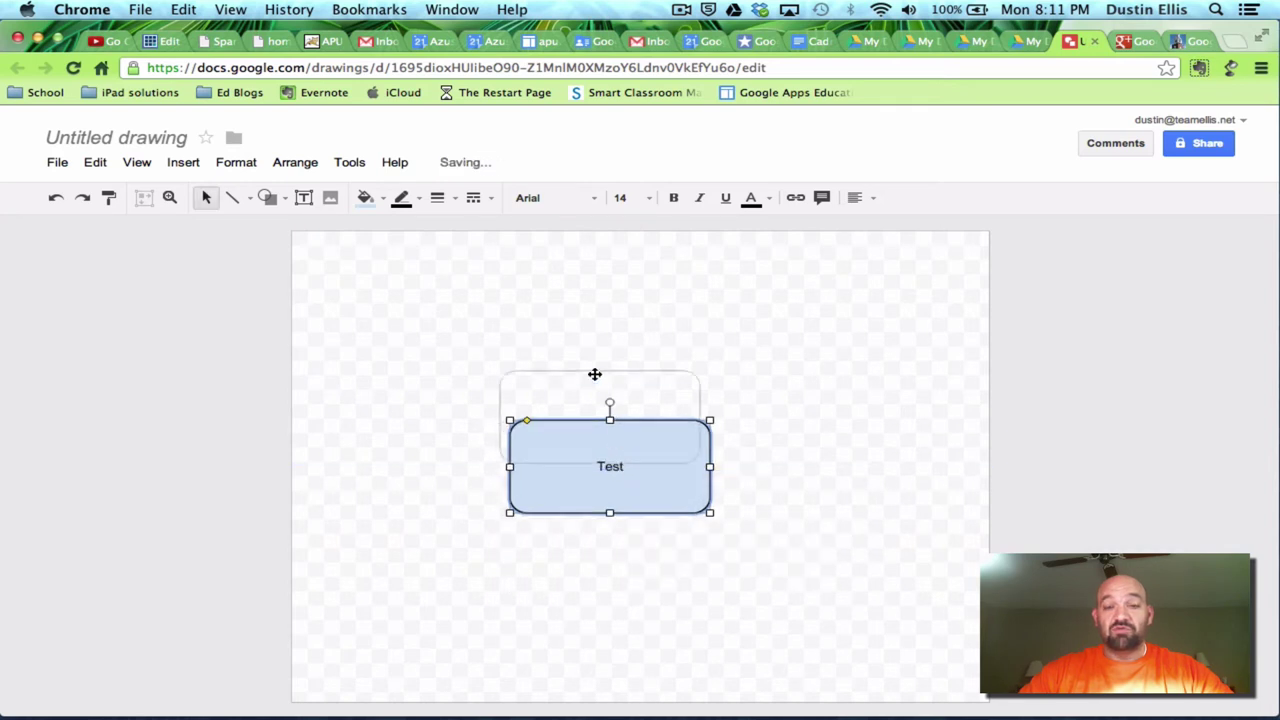
left_click_drag(570, 357, 620, 460)
double_click(617, 454)
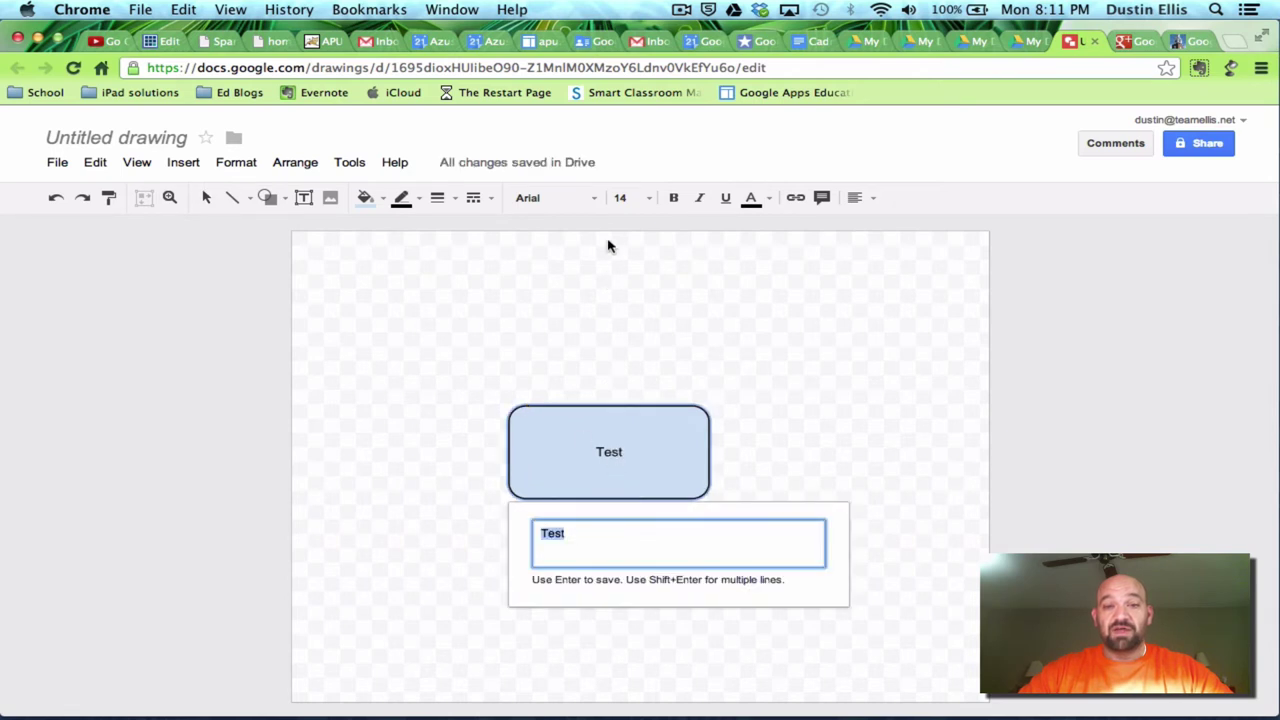
key("Return")
- Set the Test label to Comic Sans MS at size 30
left_click(598, 199)
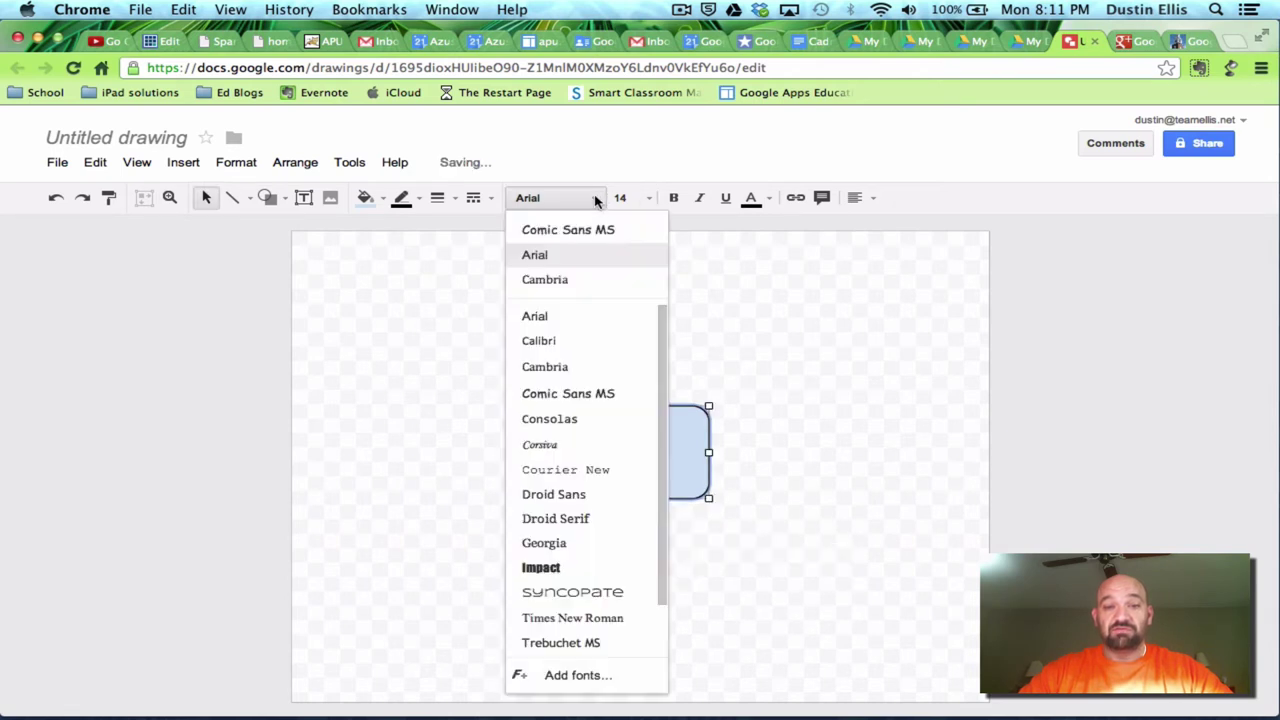
left_click(587, 227)
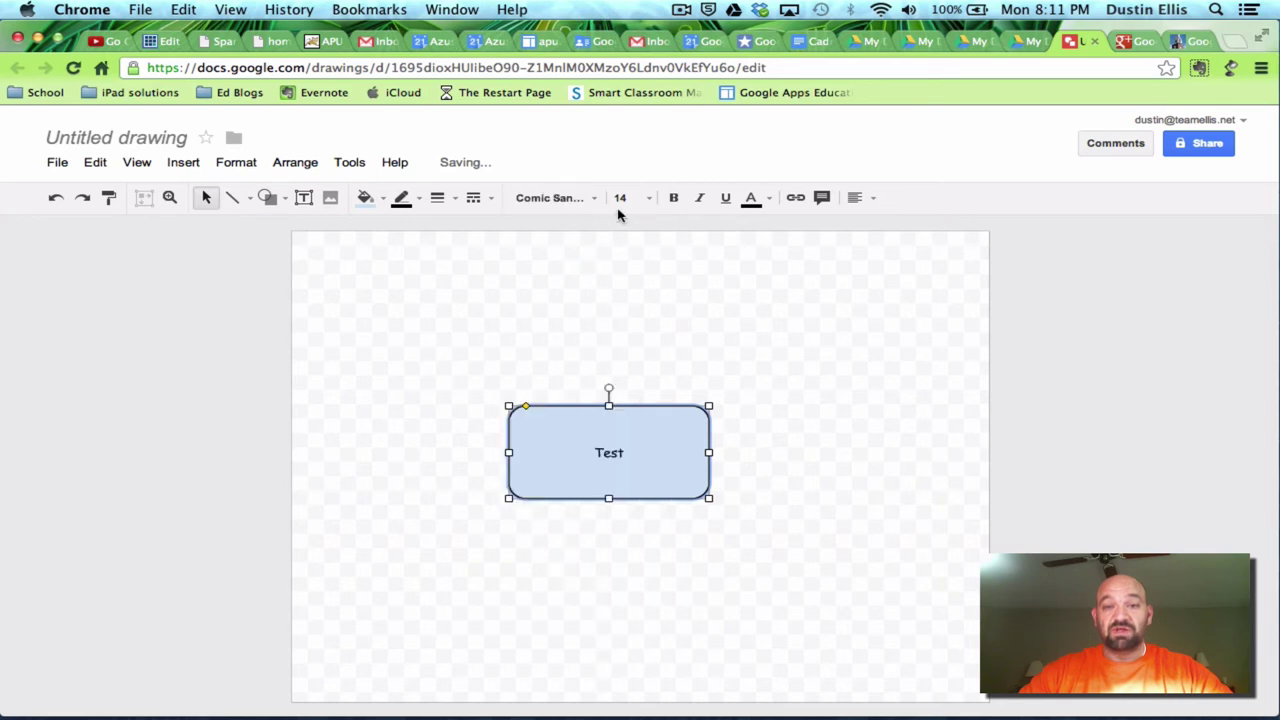
left_click(649, 199)
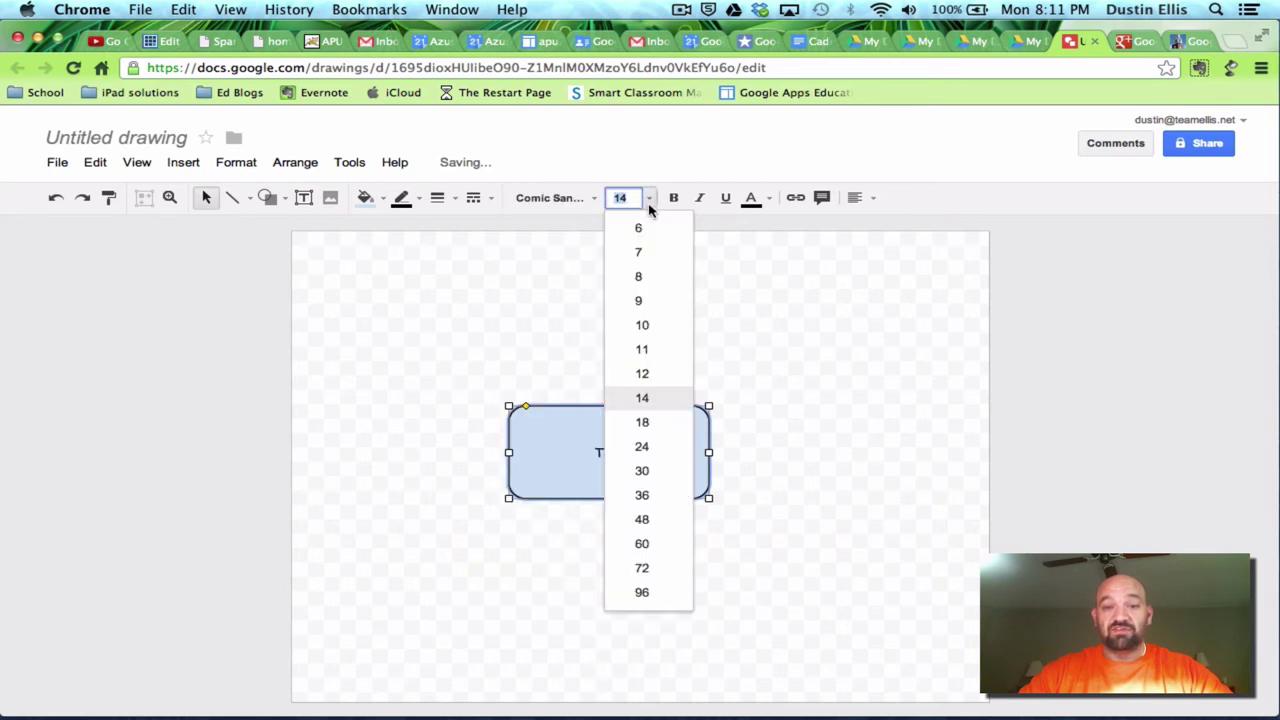
left_click(636, 472)
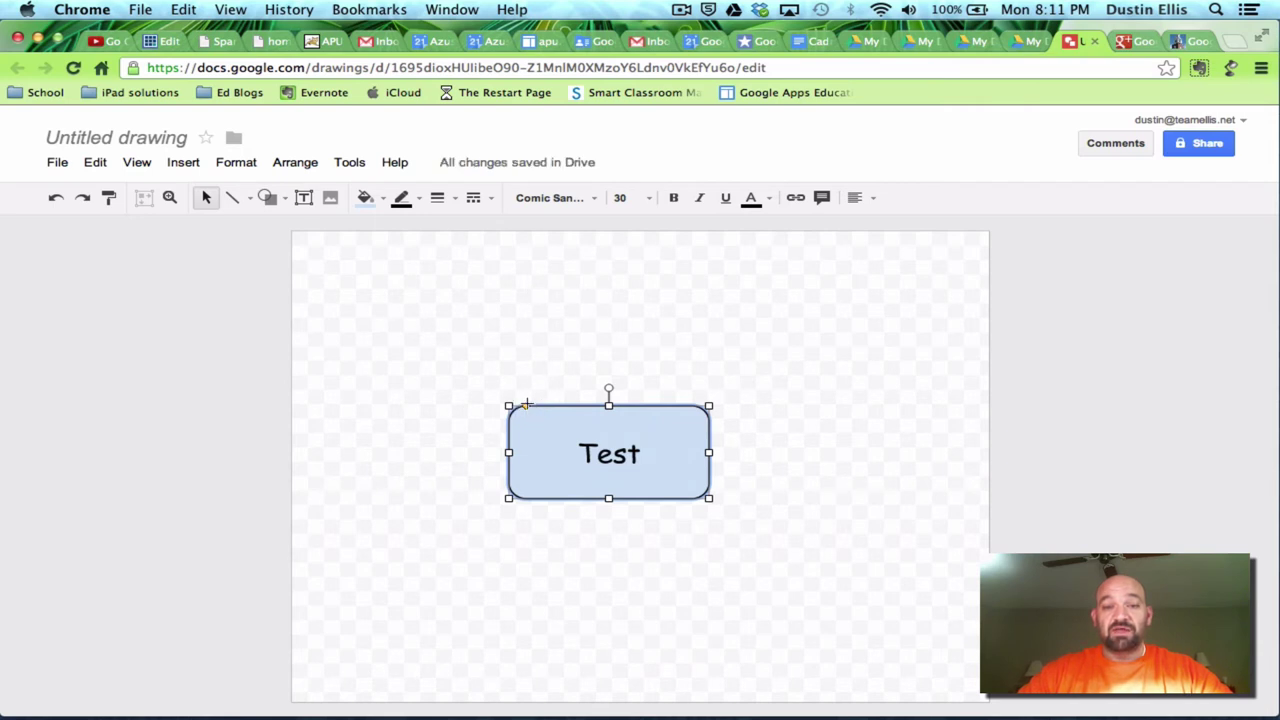
- Drag the corner-rounding handle to give the Test box square corners
left_click_drag(526, 404, 503, 409)
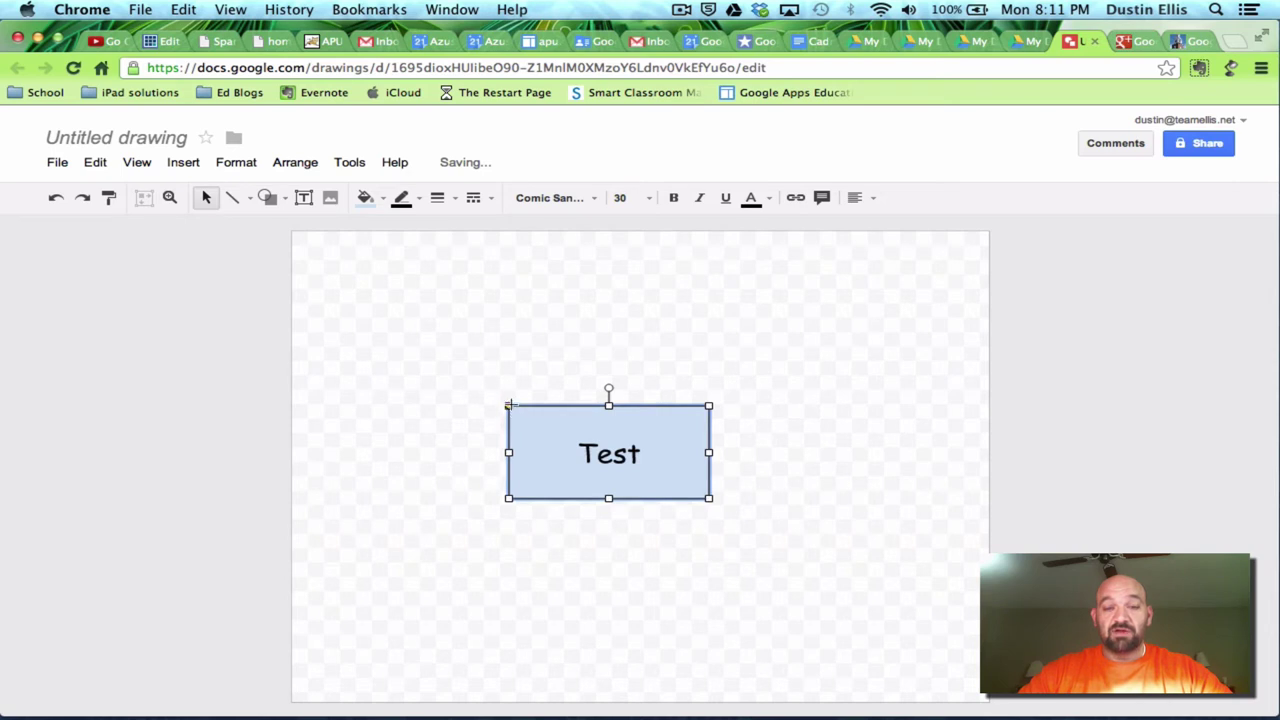
left_click(540, 374)
left_click(523, 414)
left_click_drag(509, 406, 572, 429)
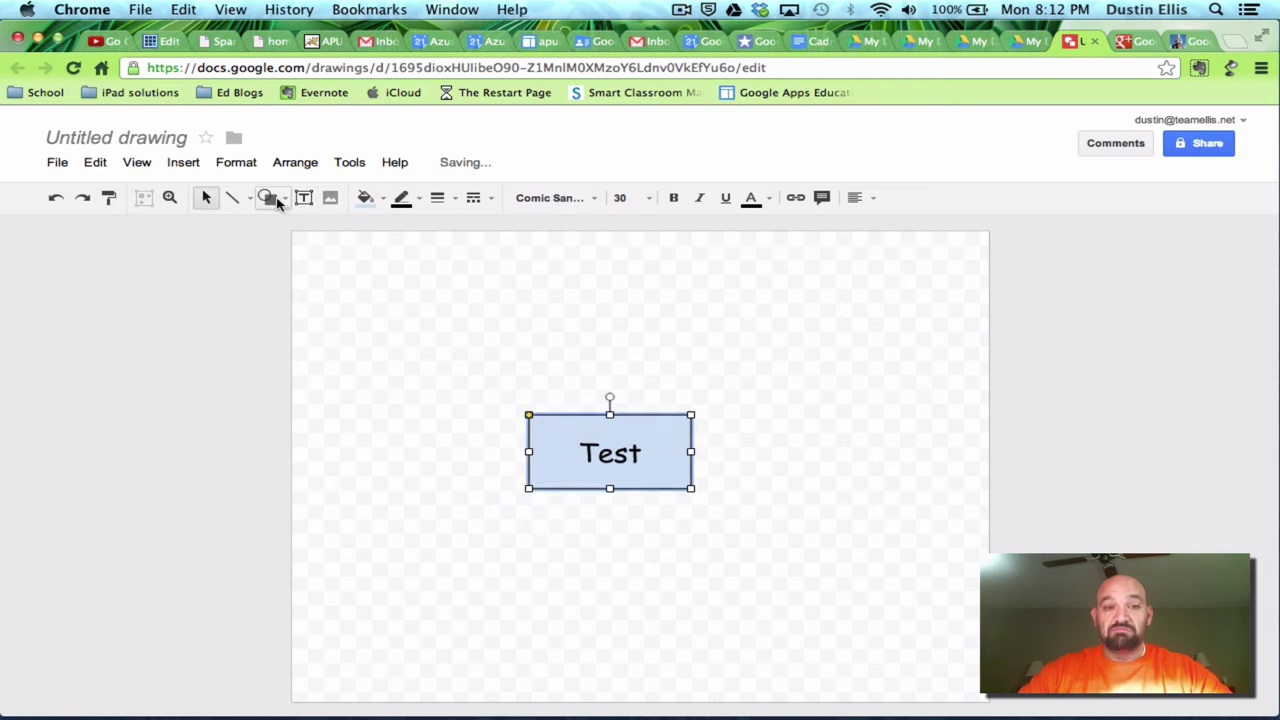
- Draw a right-pointing arrow extending from the Test box's right edge
left_click(283, 201)
mouse_move(323, 251)
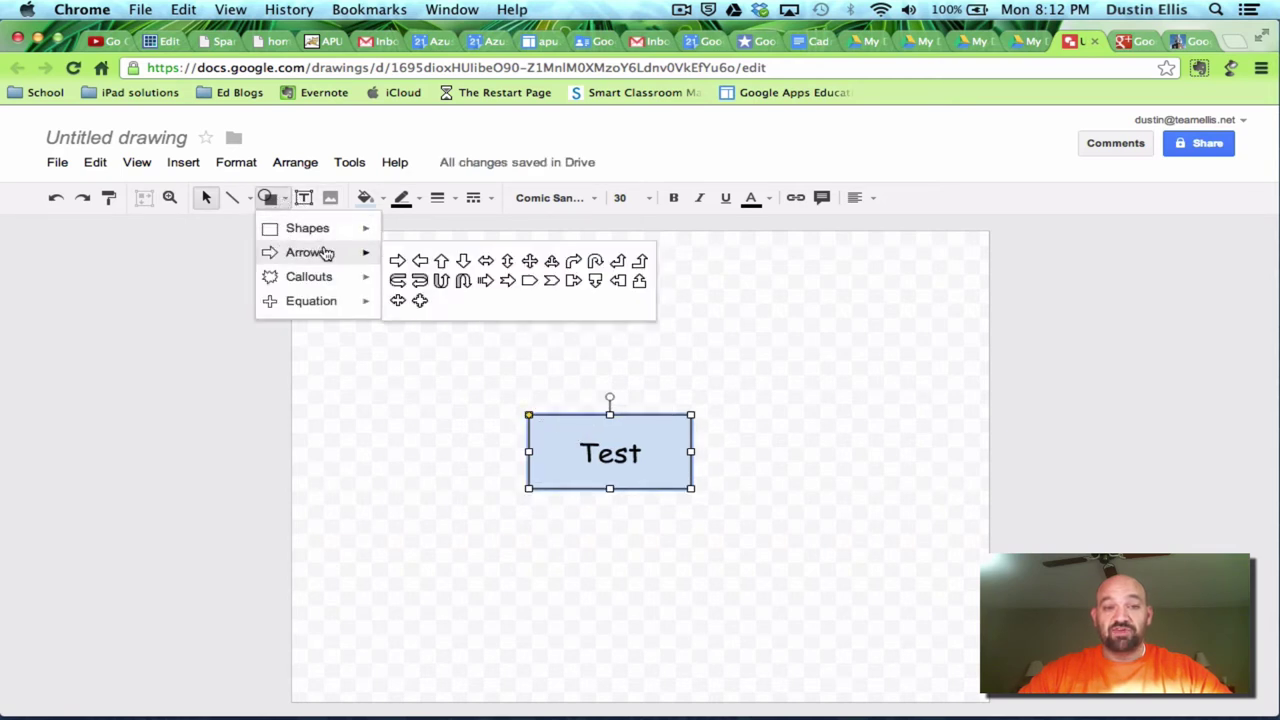
left_click(397, 260)
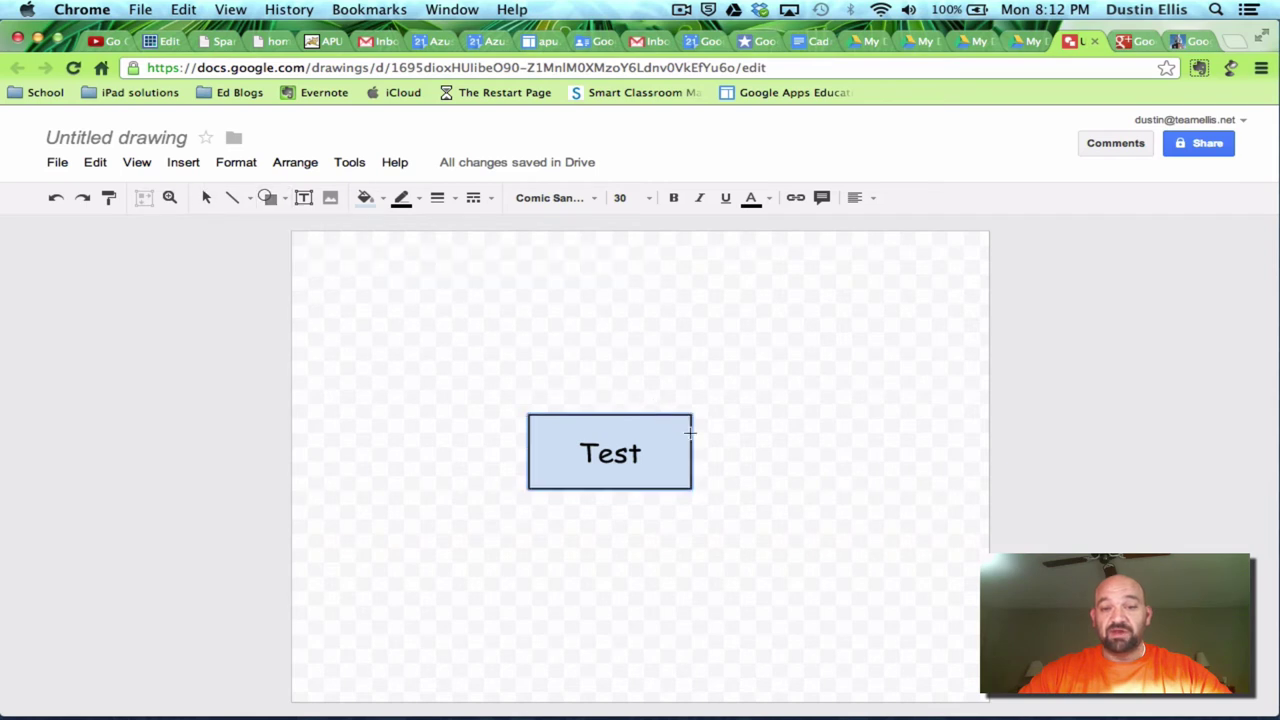
left_click_drag(691, 437, 787, 446)
left_click(787, 448)
left_click(786, 506)
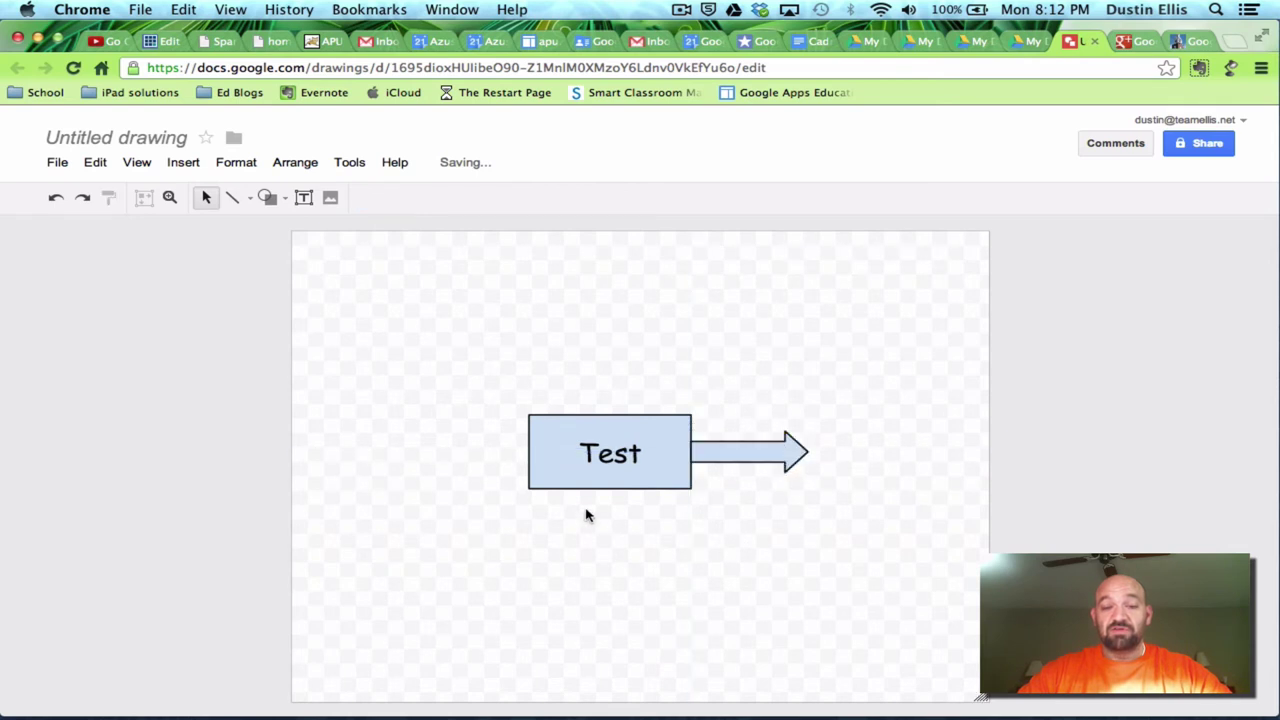
- Choose the rounded rectangle shape for the next box
left_click(267, 197)
mouse_move(361, 231)
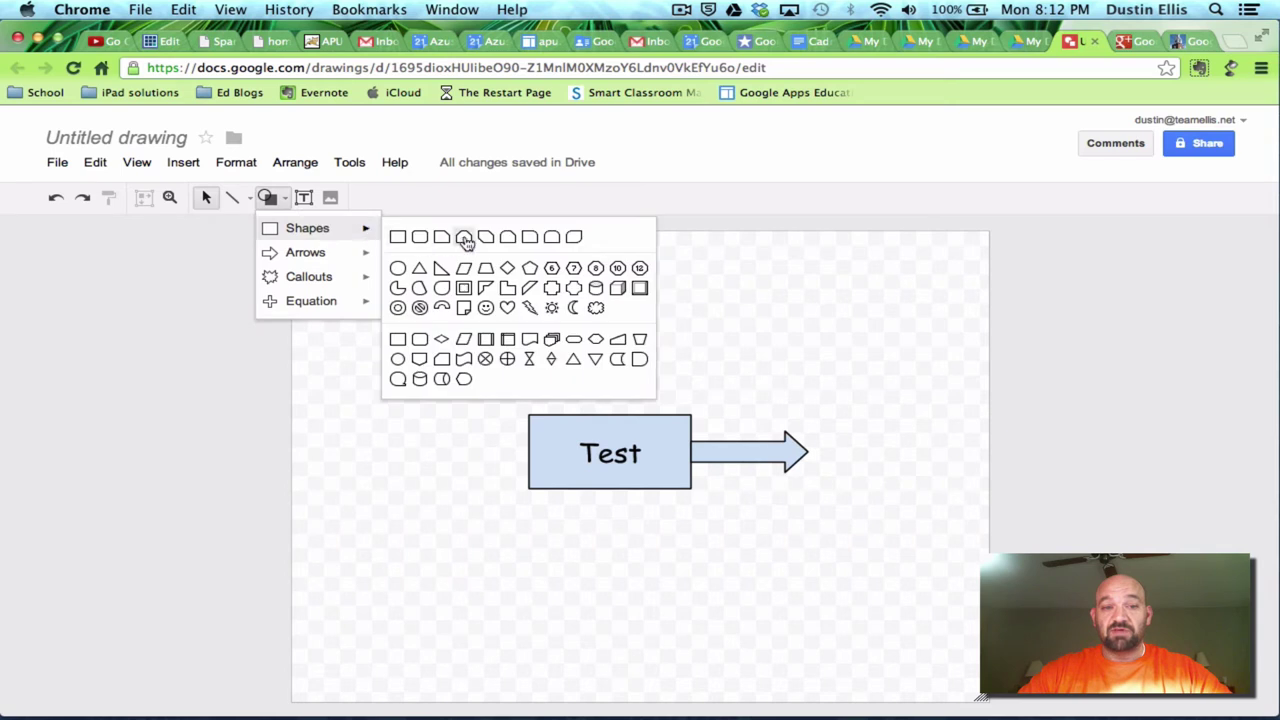
left_click(420, 237)
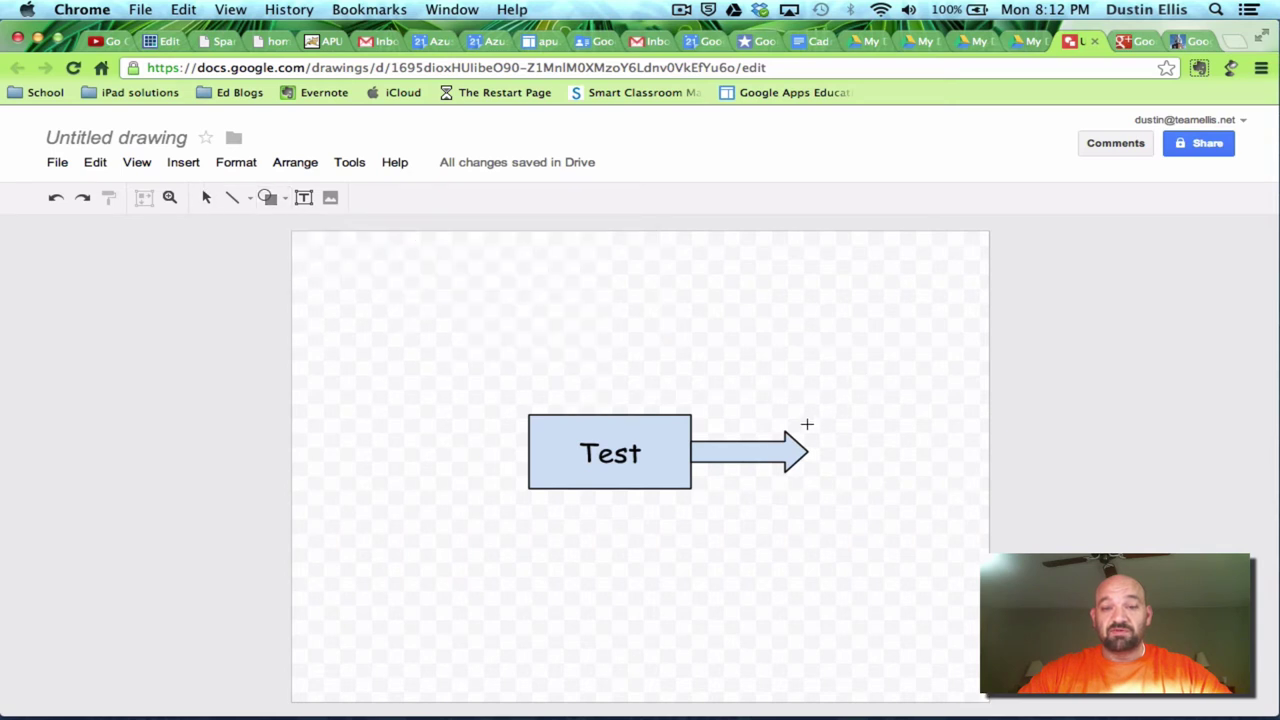
- Draw rounded boxes at the arrow's tip, upper left and lower left, then shift the Test box right
left_click_drag(807, 424, 898, 487)
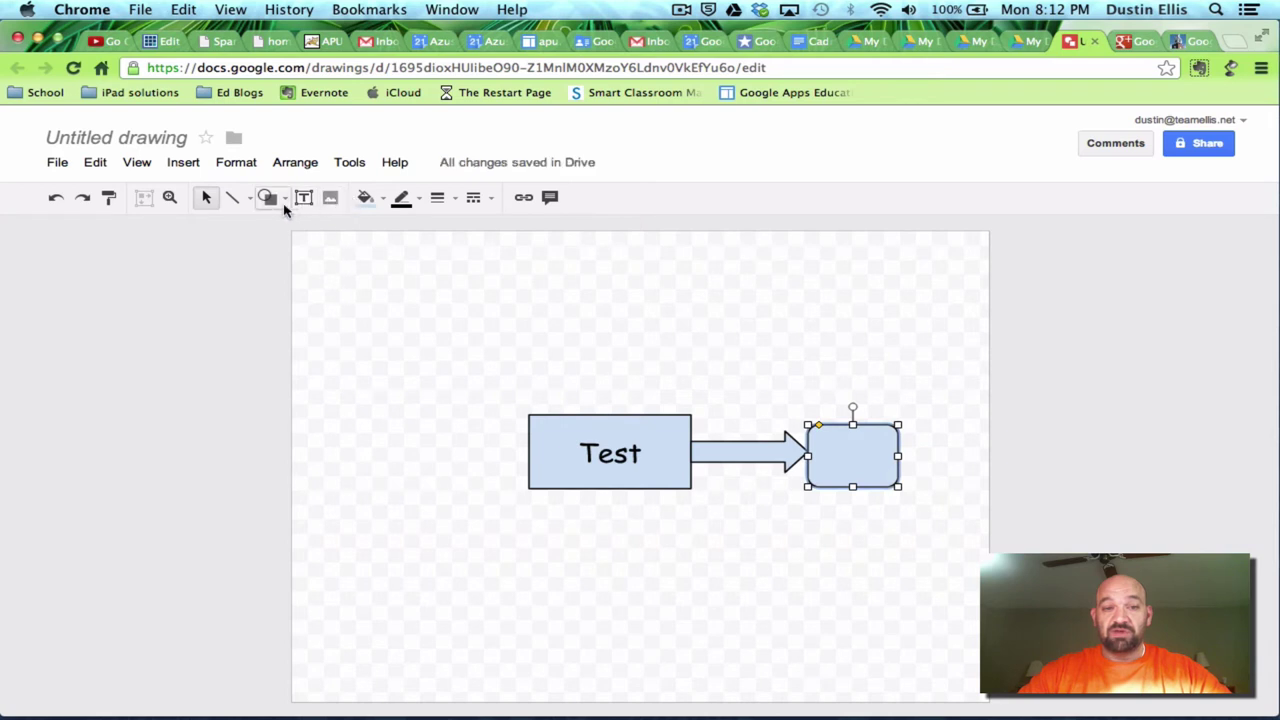
left_click(283, 204)
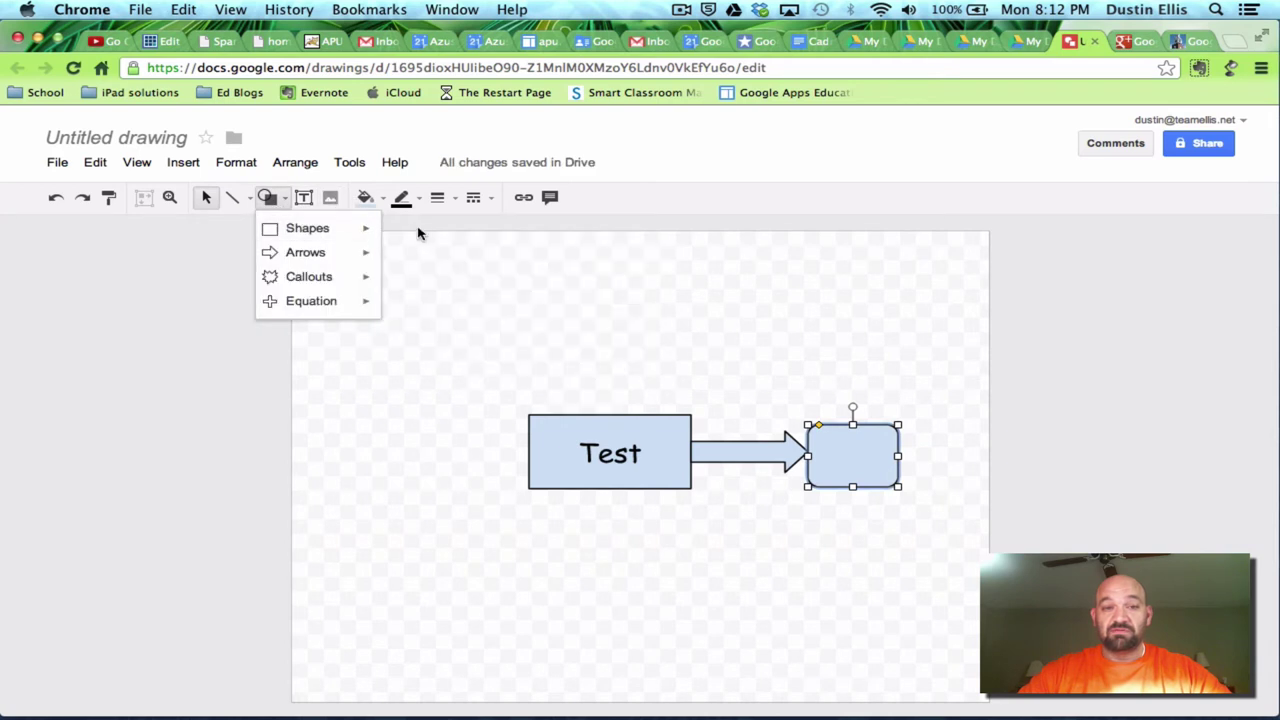
mouse_move(361, 231)
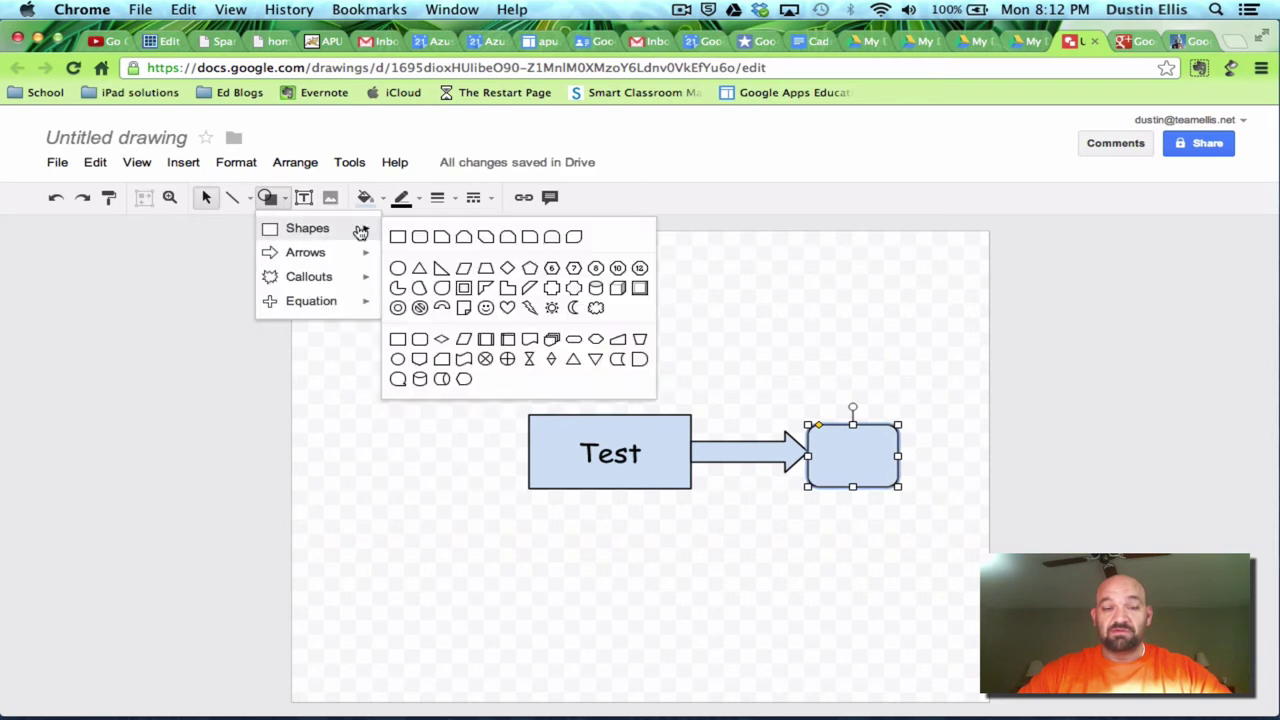
left_click(419, 237)
left_click_drag(400, 304, 540, 349)
left_click(267, 198)
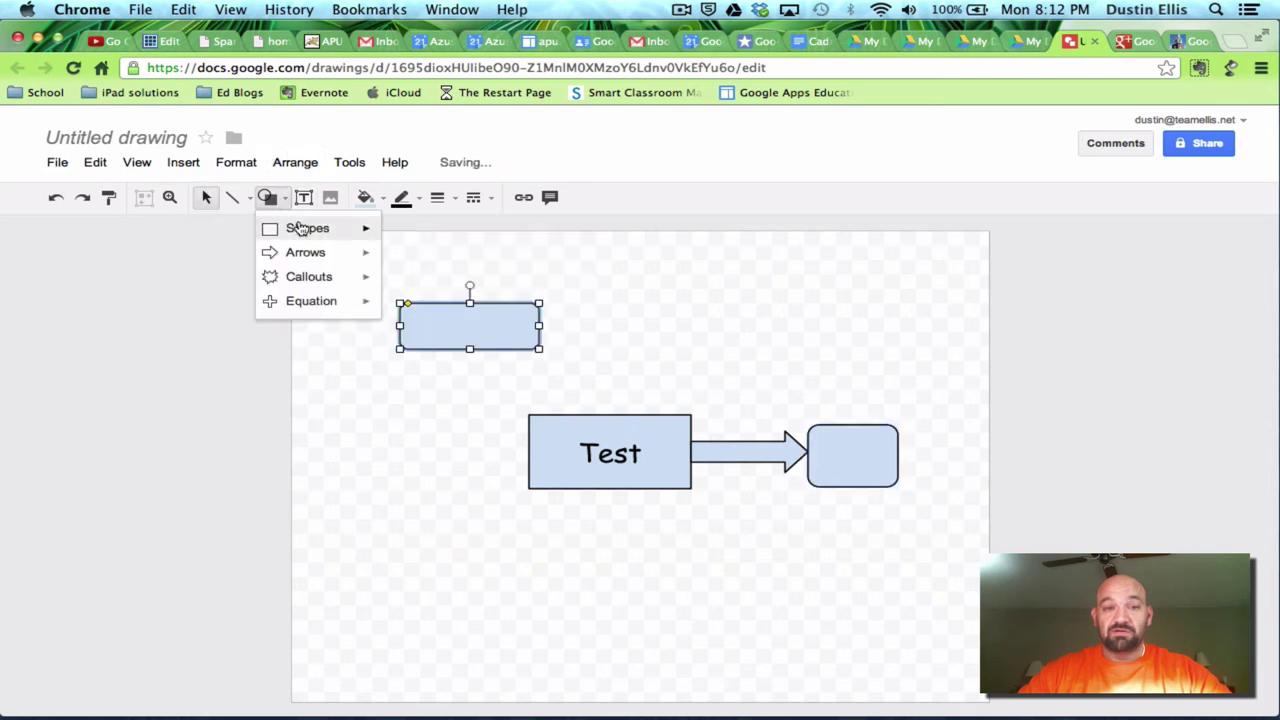
mouse_move(366, 229)
left_click(421, 236)
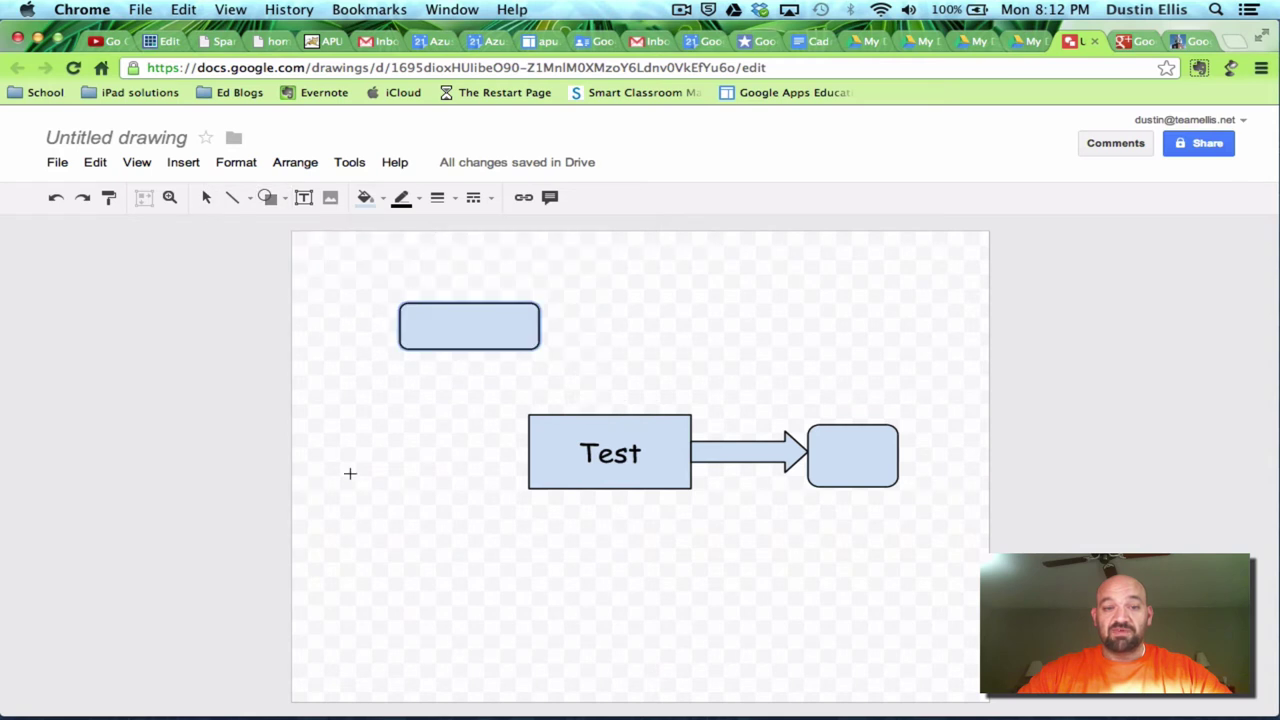
left_click_drag(389, 500, 491, 566)
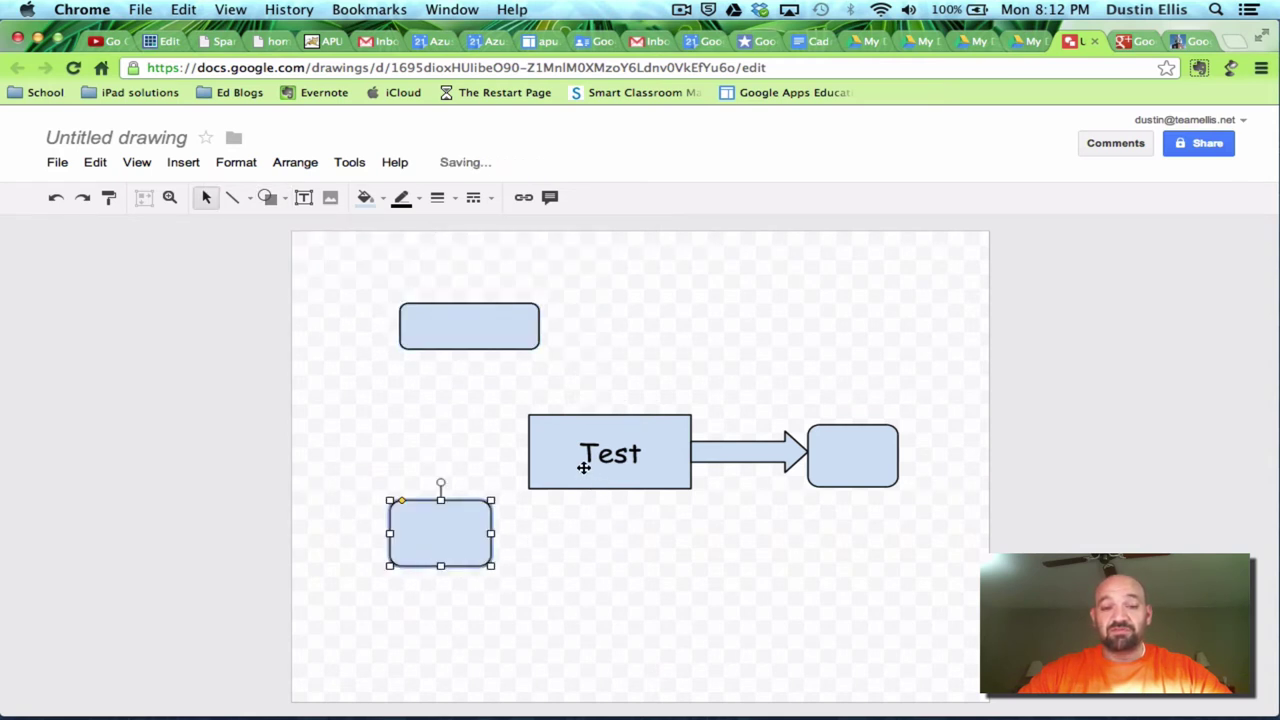
left_click_drag(580, 463, 606, 463)
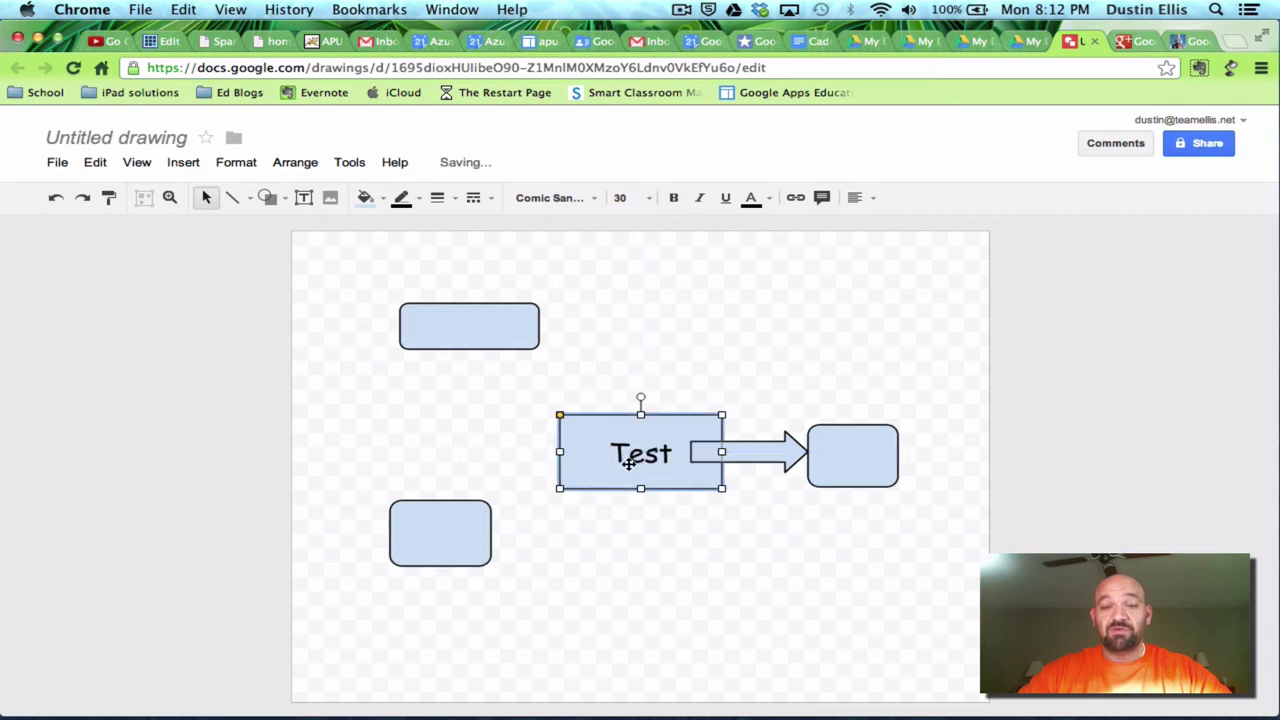
- Send the arrow behind the Test box
left_click(764, 451)
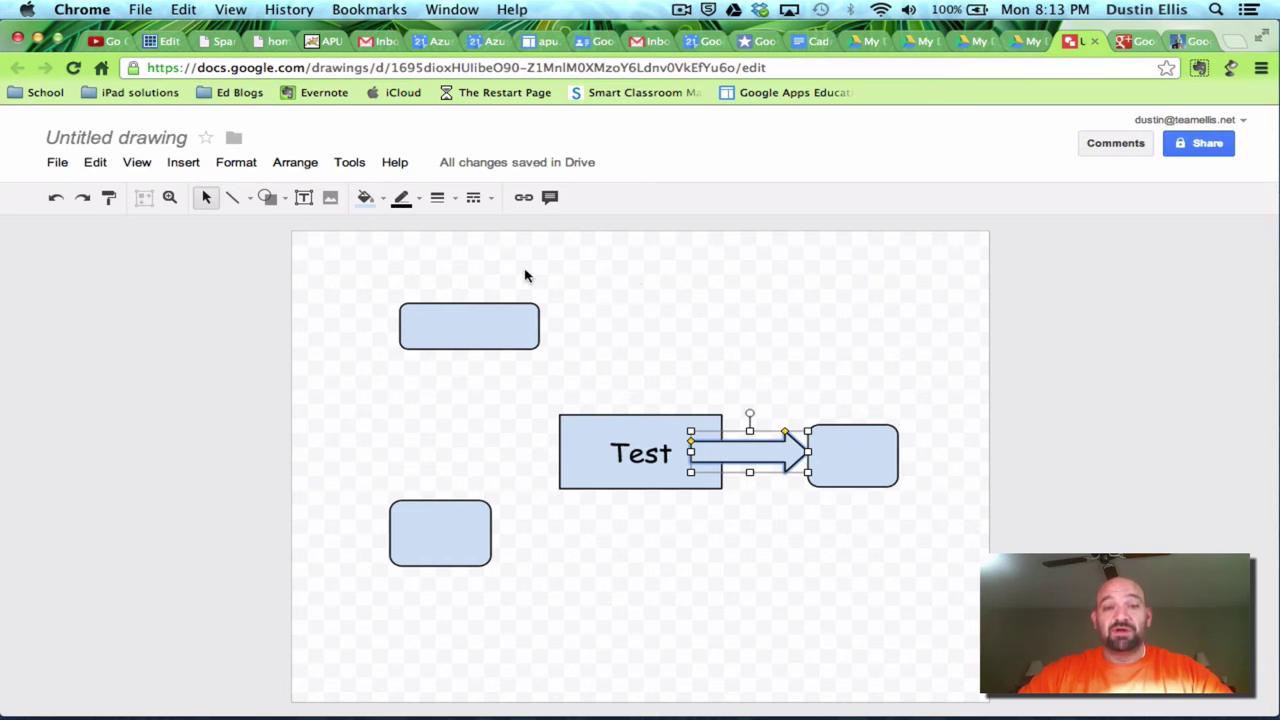
left_click(296, 163)
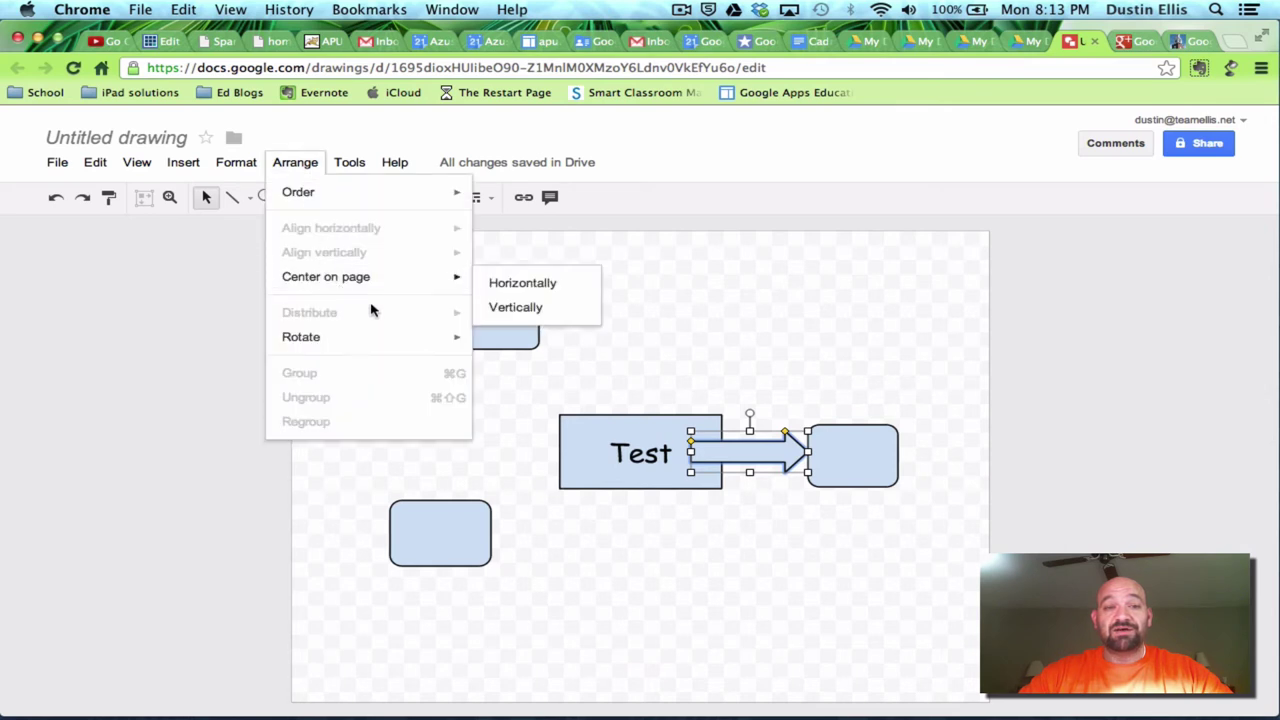
mouse_move(425, 340)
mouse_move(437, 197)
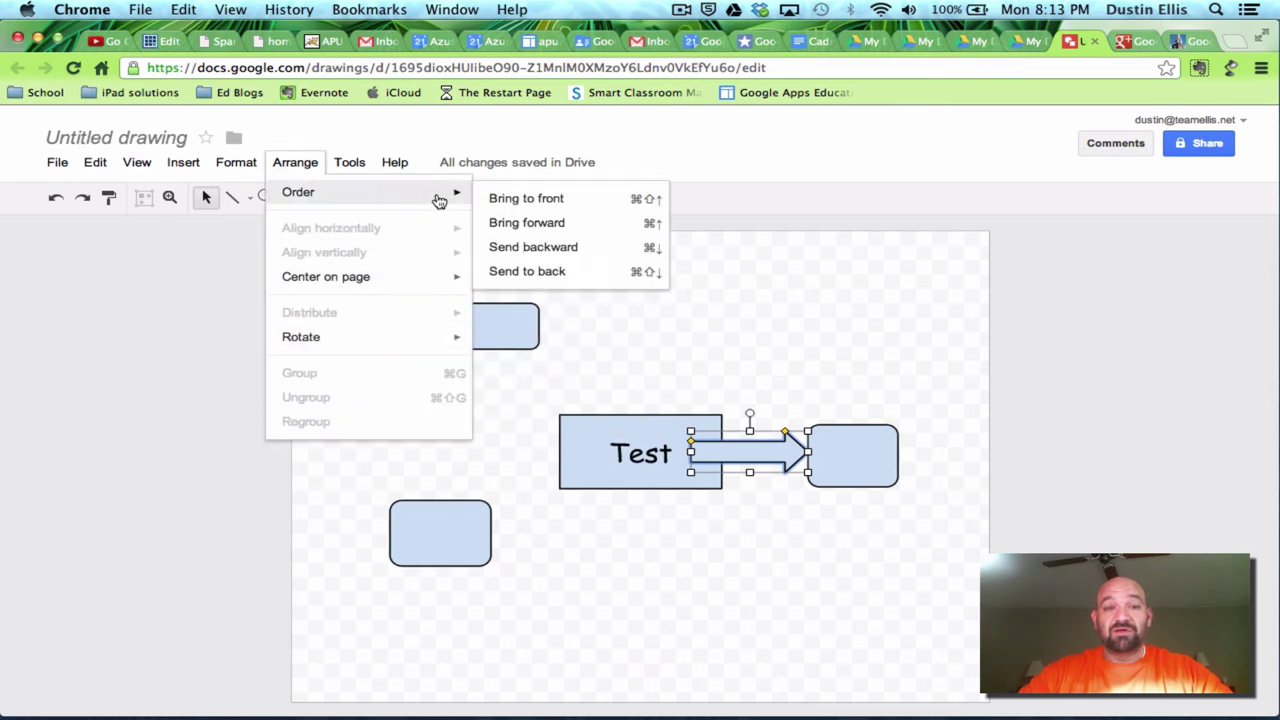
left_click(515, 254)
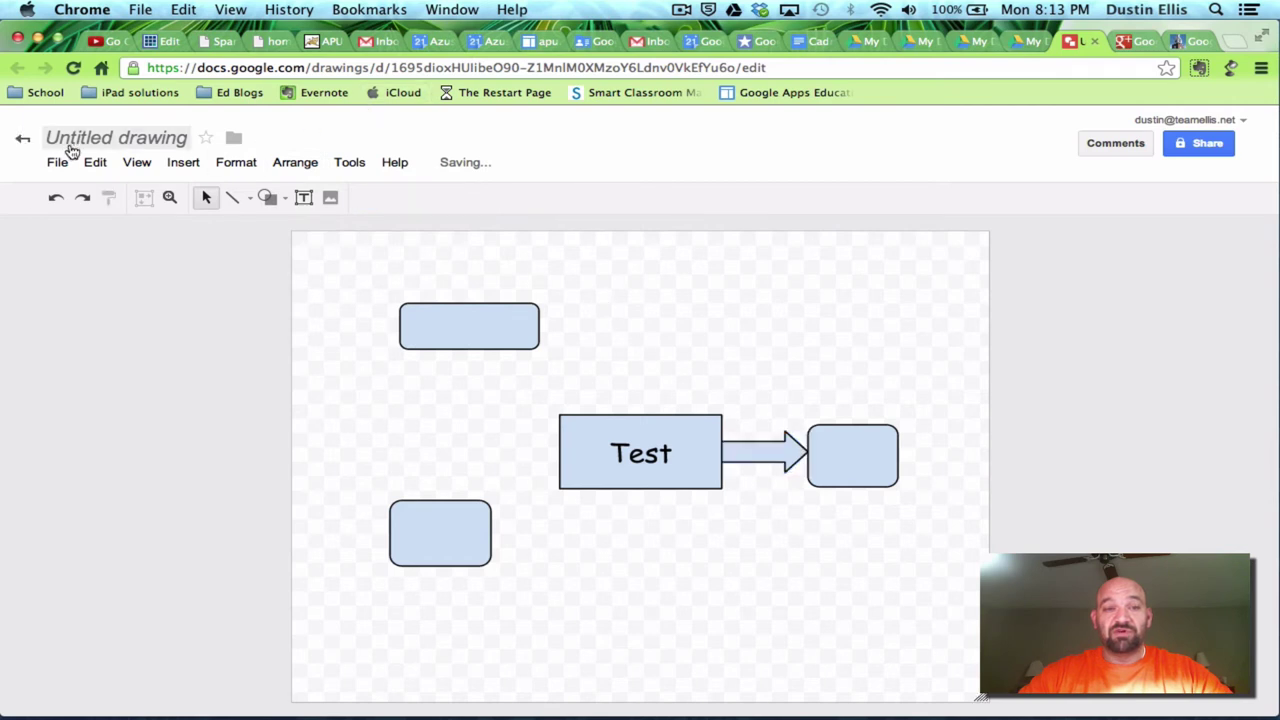
- Rename the drawing to 'test' and return to the Drive file list
left_click(104, 142)
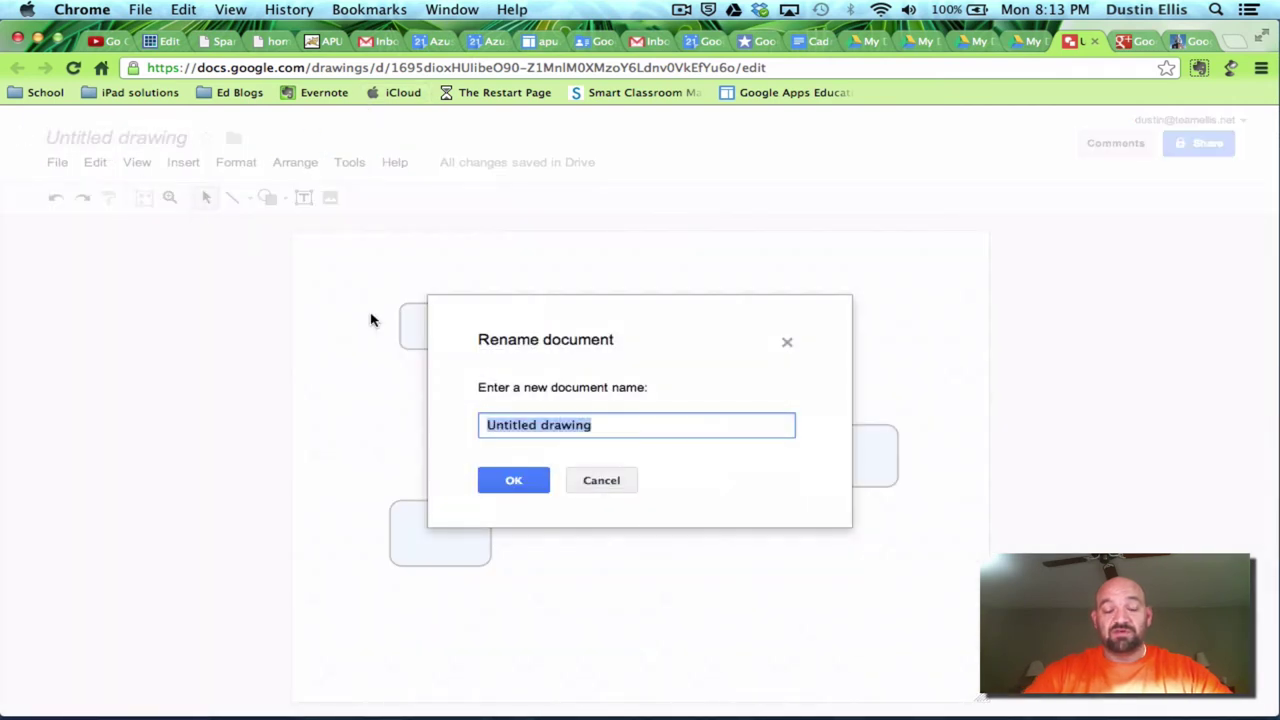
type("test")
key("Return")
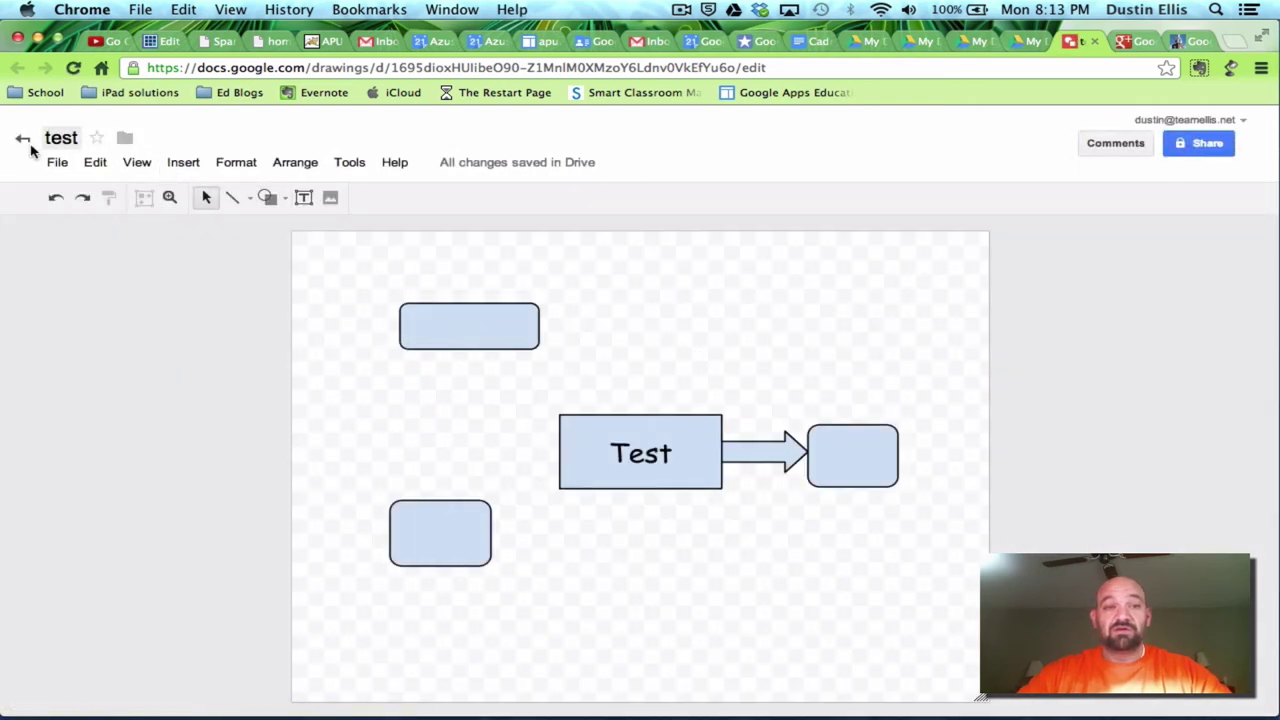
left_click(22, 145)
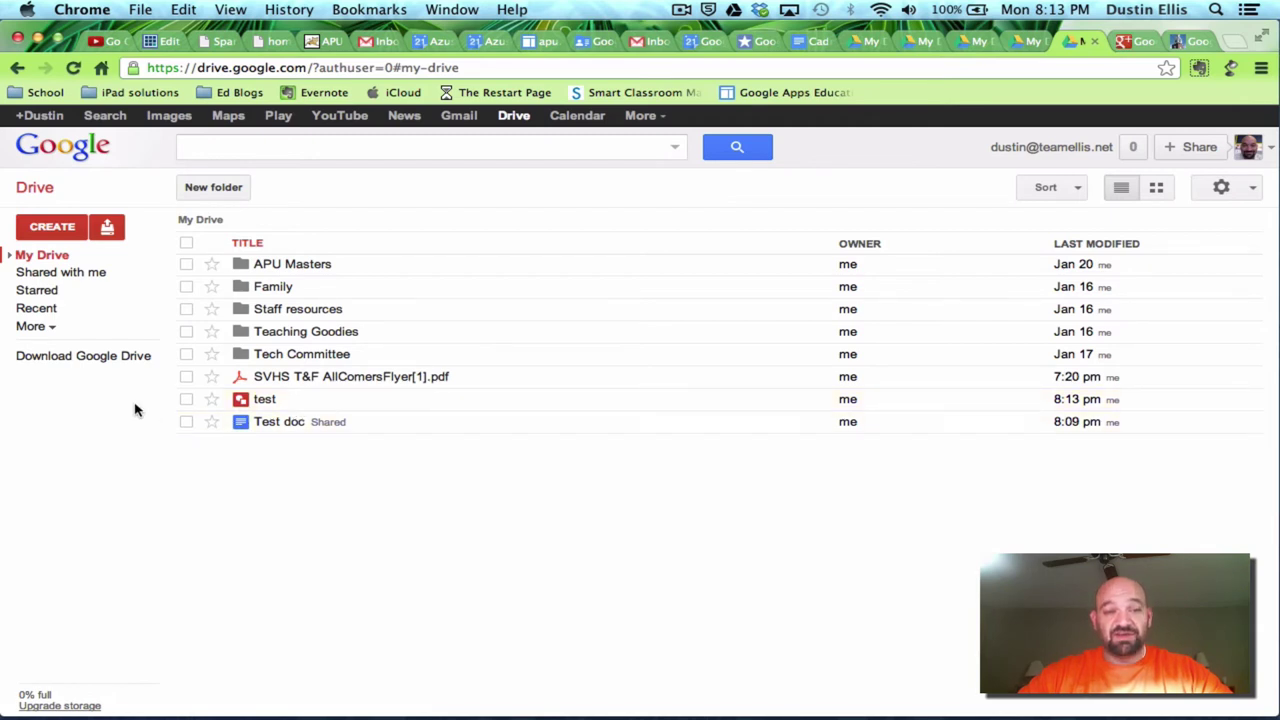
- Create a new blank form from Drive's CREATE list of file types
left_click(54, 230)
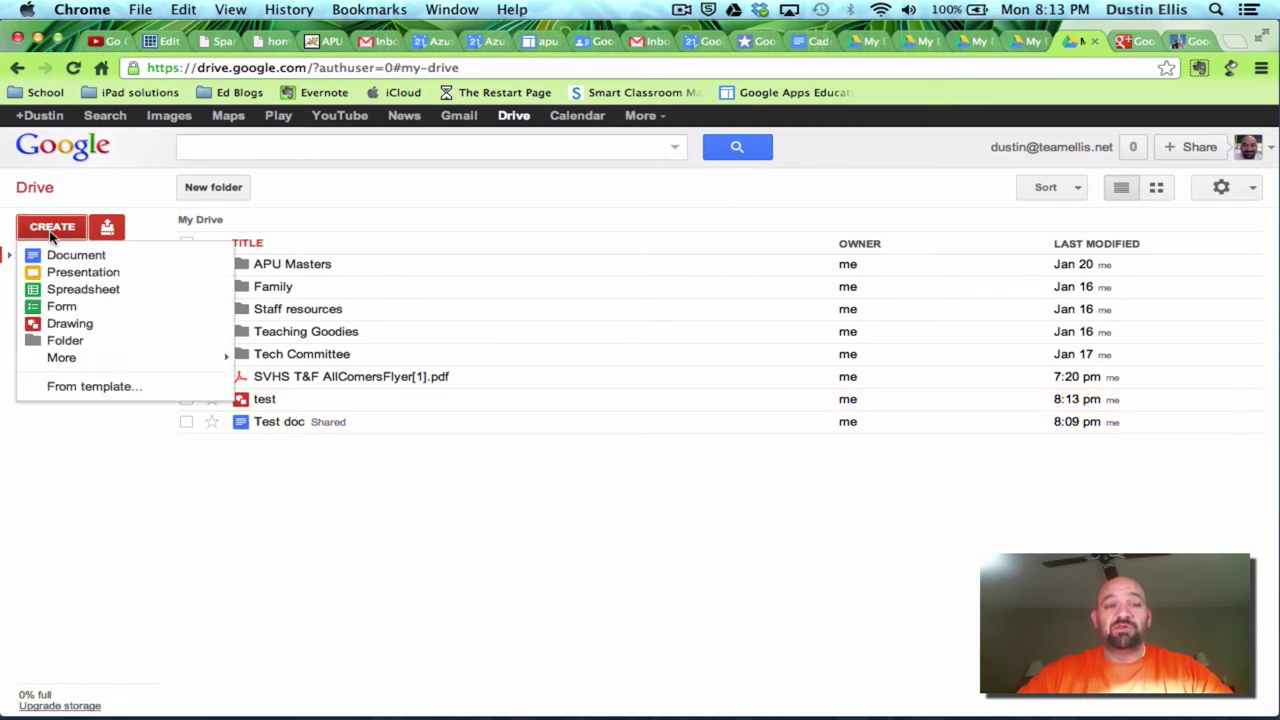
left_click(59, 308)
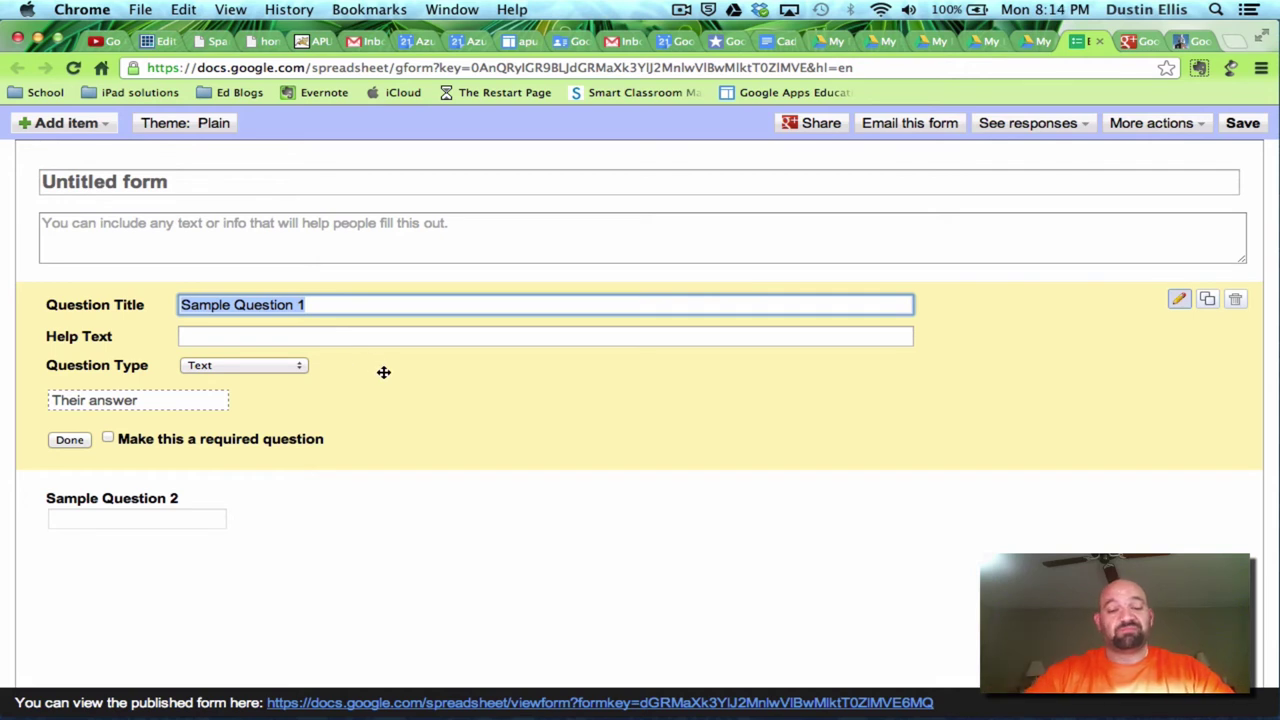
- Title the first question 'How old are you?', make it multiple choice with option '10- 20'
type("How old are you?")
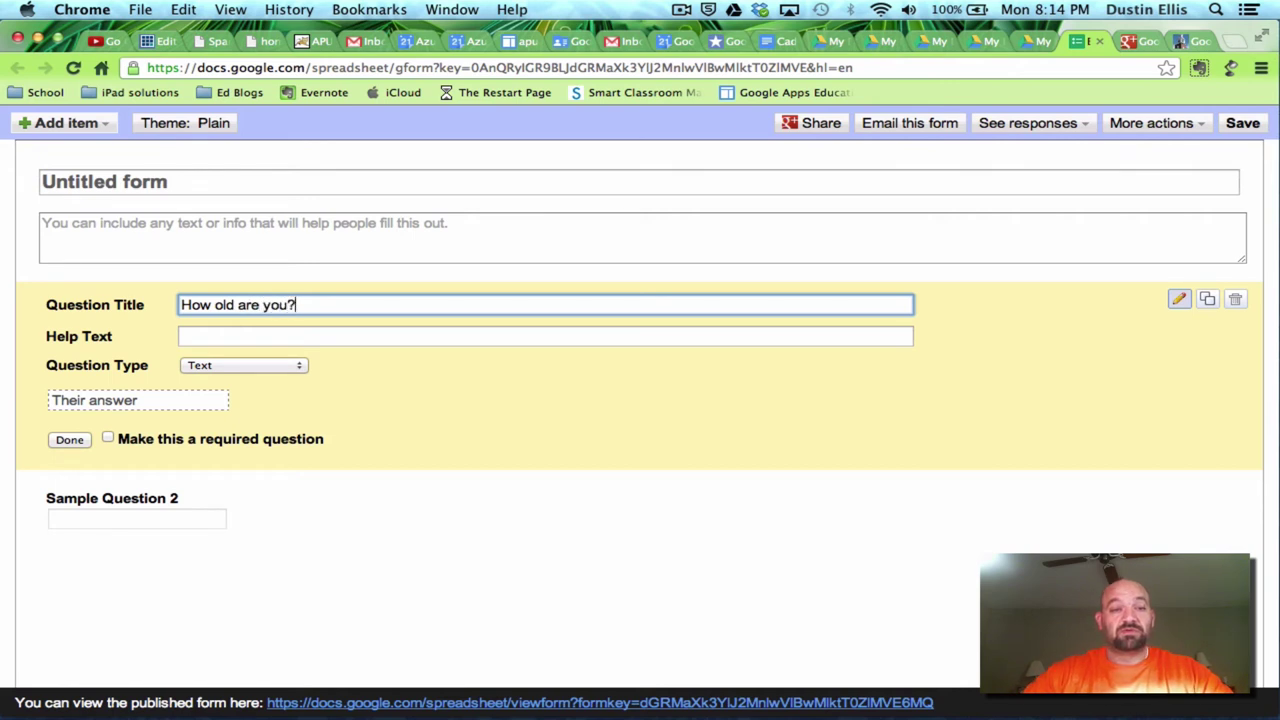
left_click(290, 366)
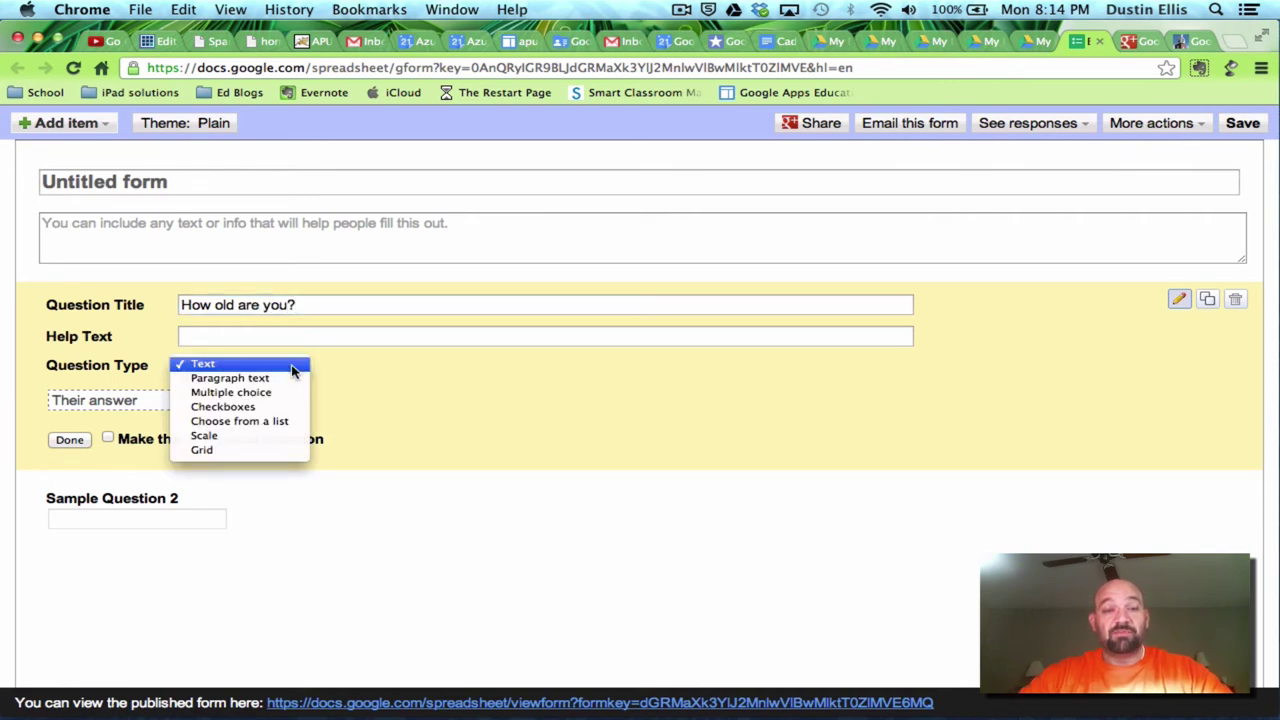
left_click(250, 393)
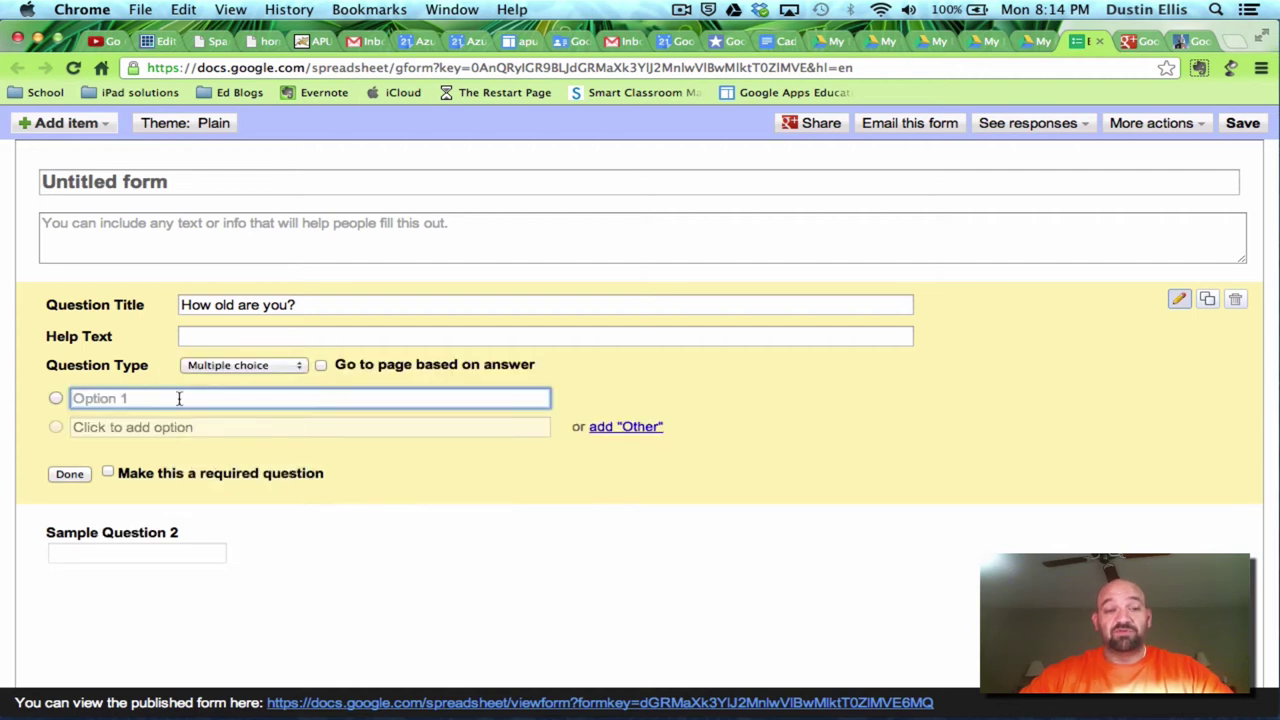
type("10- 20")
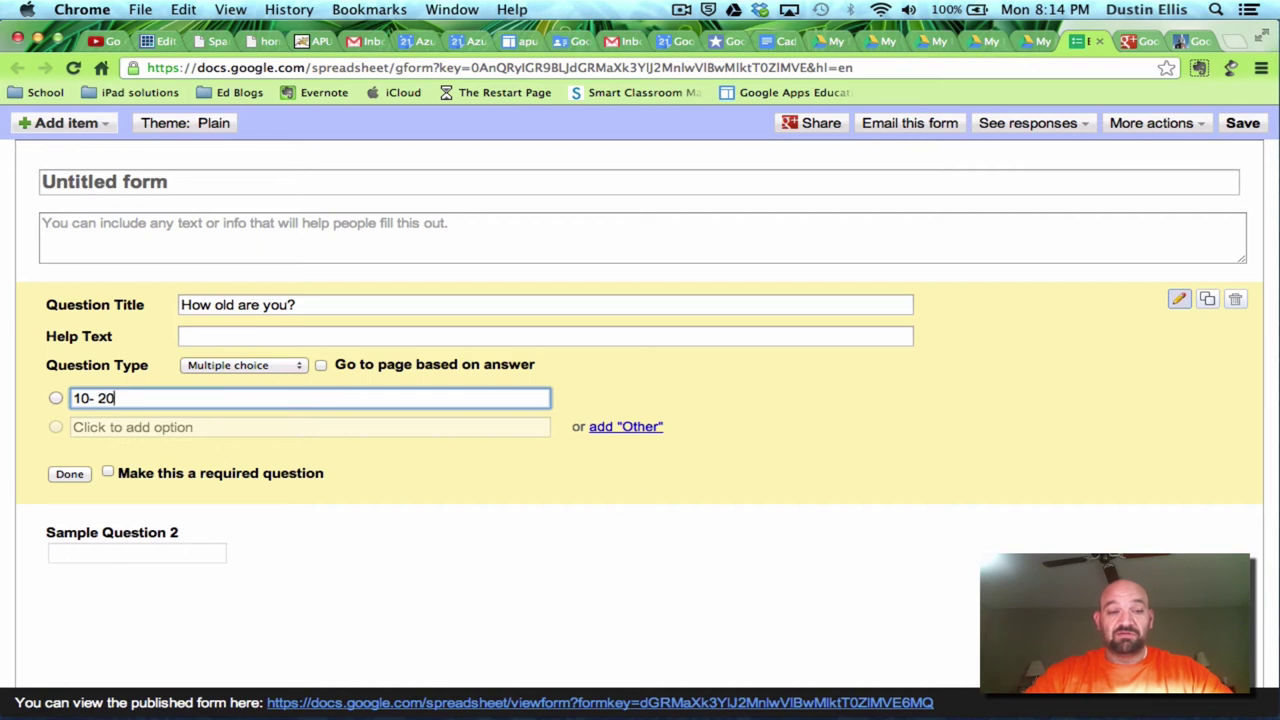
- Add the remaining age options 21, 31-50, 51-75 and older than 75
left_click(165, 427)
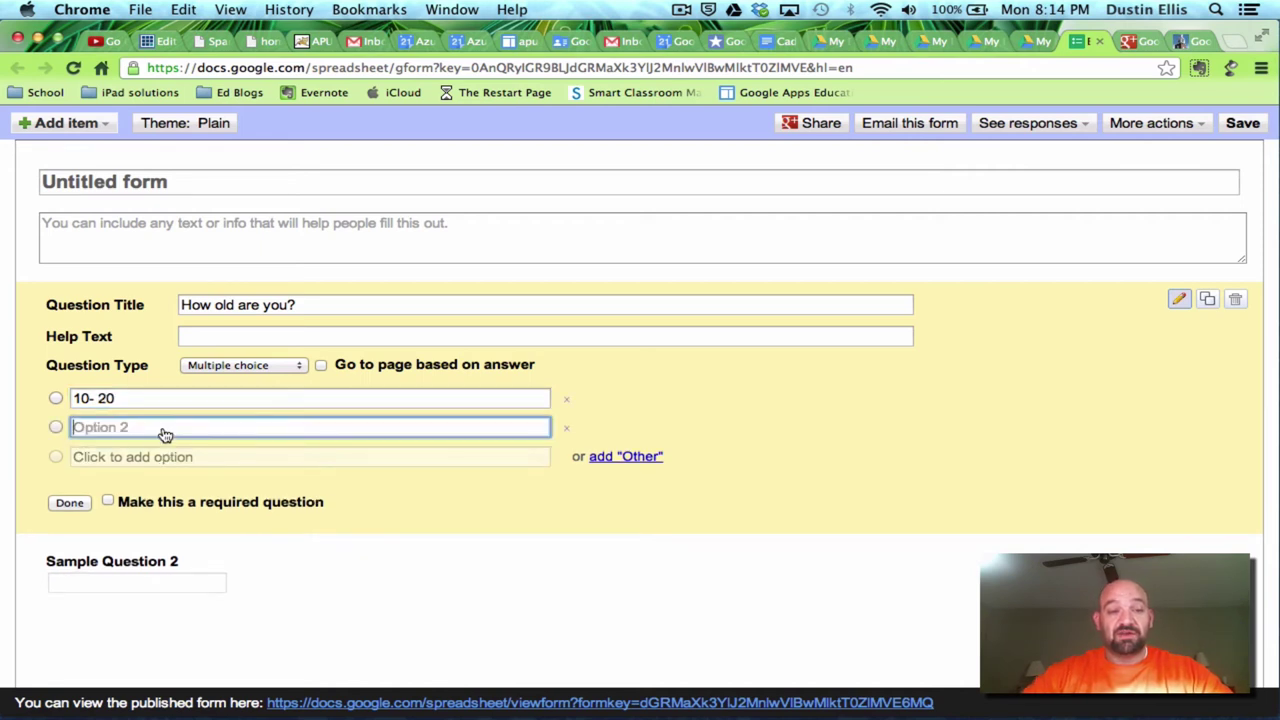
type("21-30")
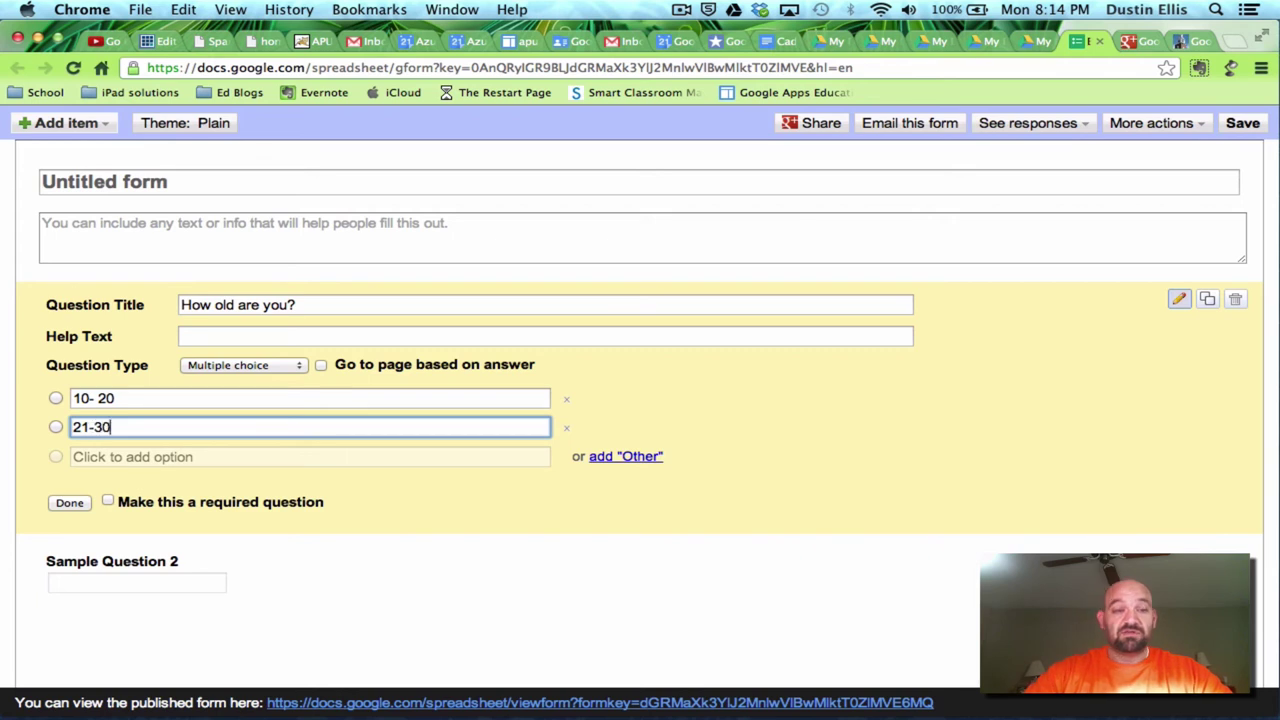
left_click(149, 457)
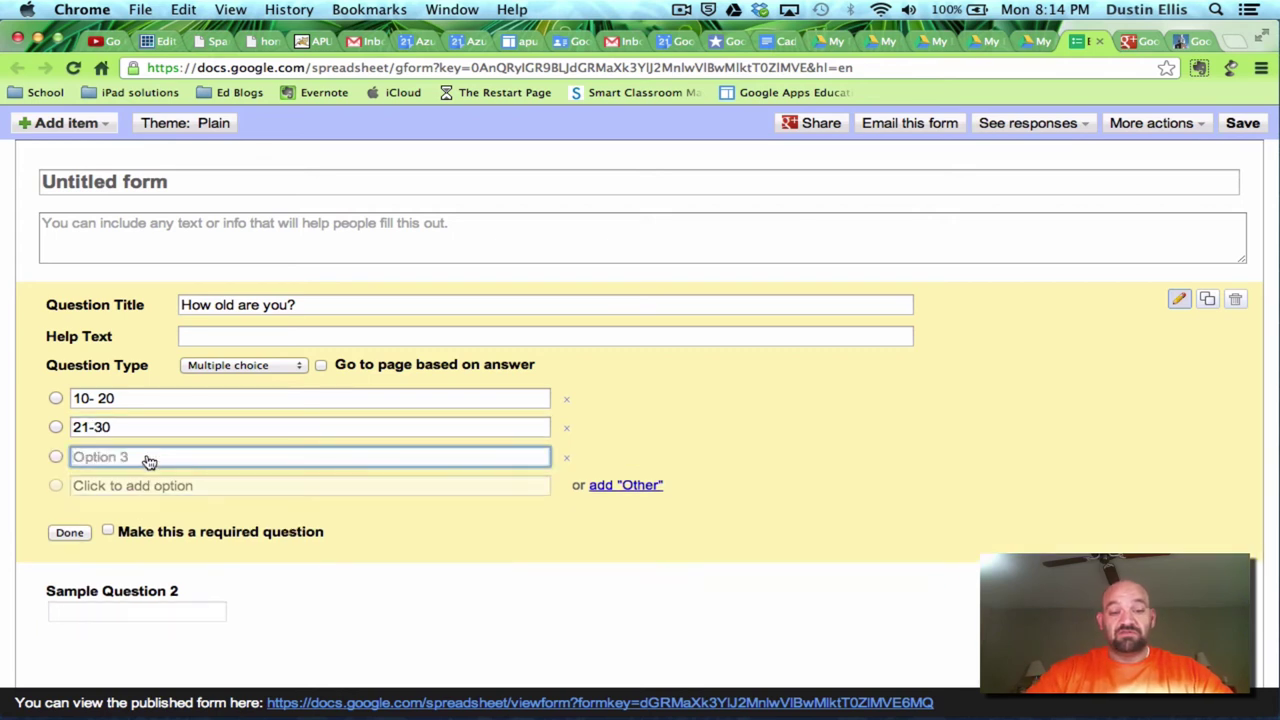
type("31-50")
left_click(143, 488)
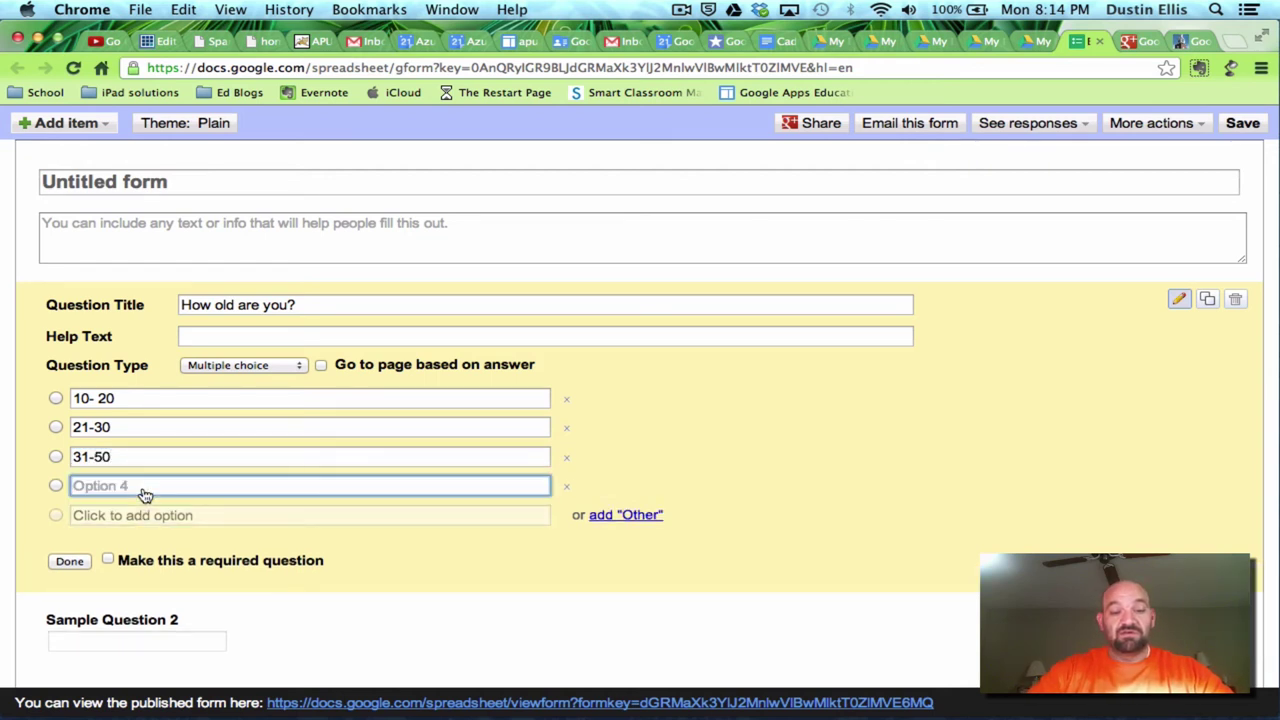
type("51-")
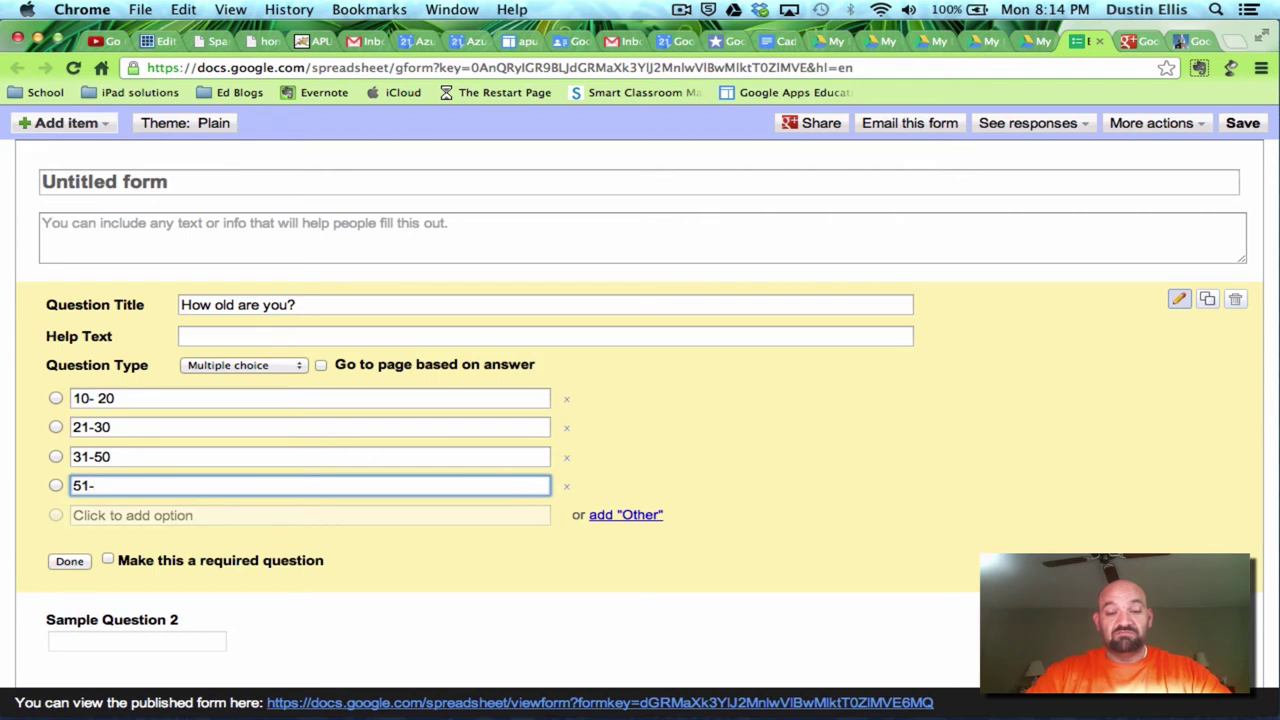
type("75")
left_click(136, 516)
type("older than 75")
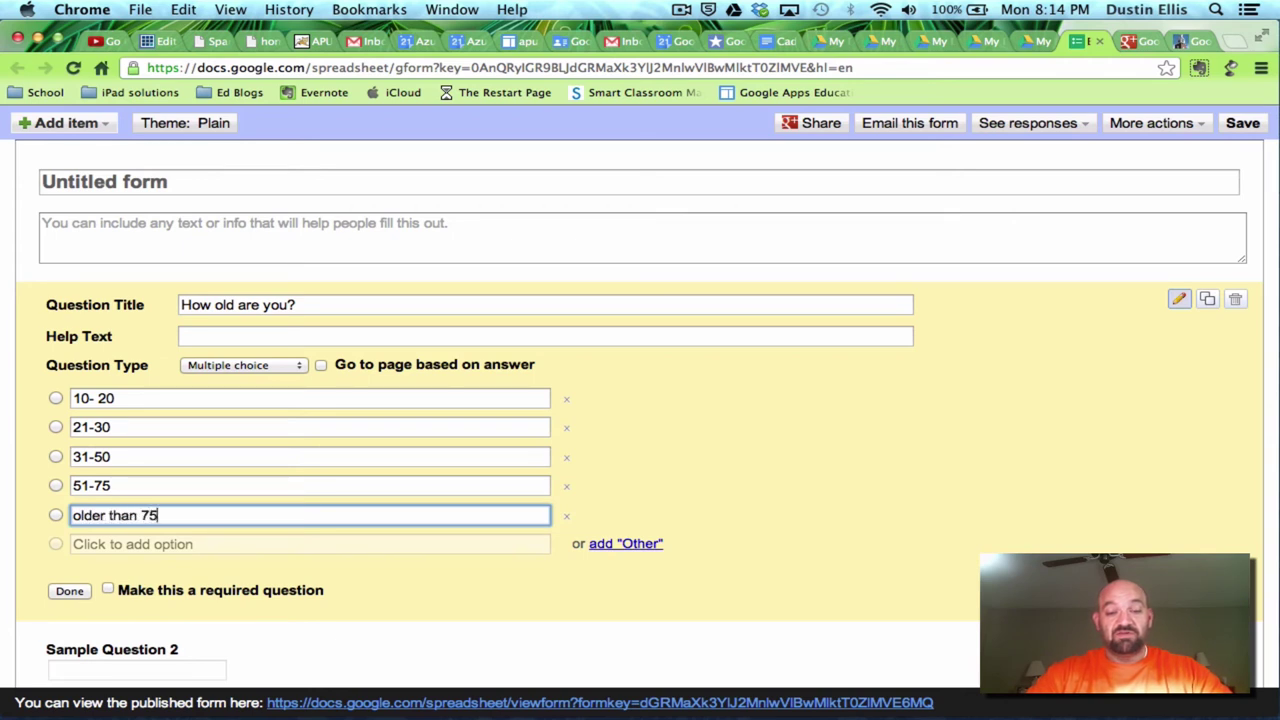
- Mark the age question required and finish editing it
left_click(110, 591)
scroll(351, 569, "down", 1)
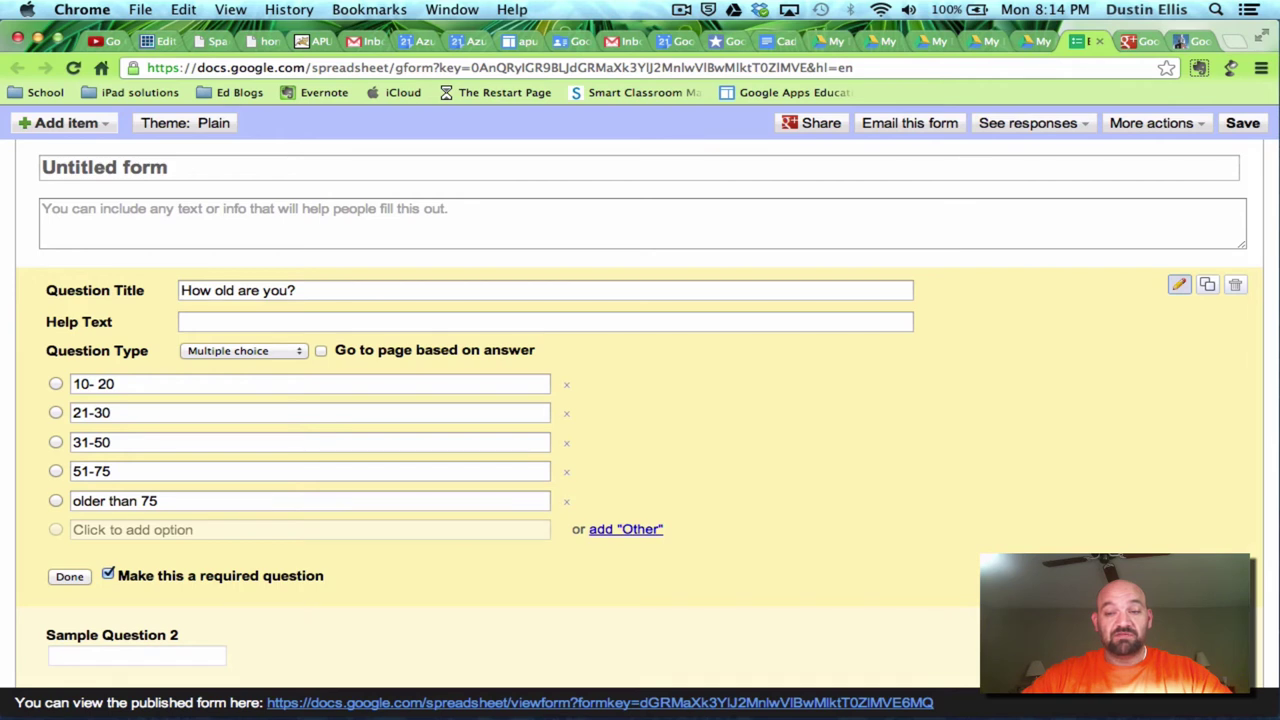
left_click(697, 650)
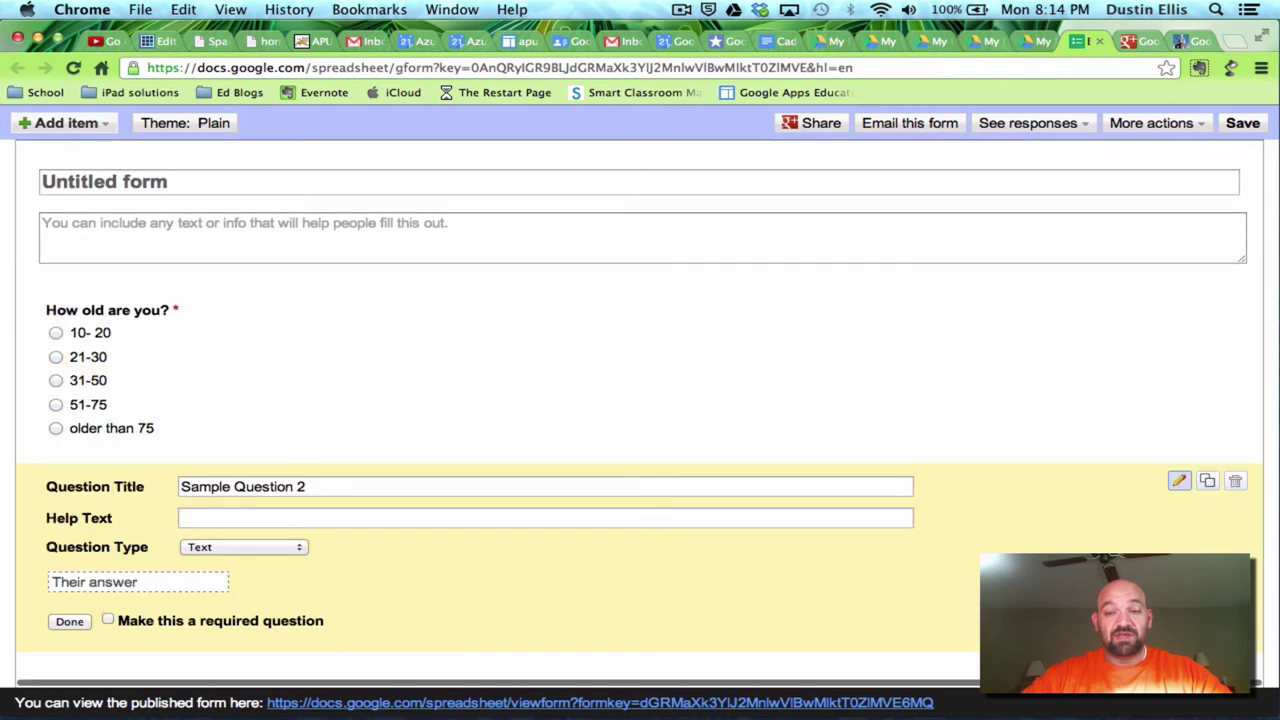
- Replace Sample Question 2's title with 'Are you employed' and make it multiple choice
left_click(301, 487)
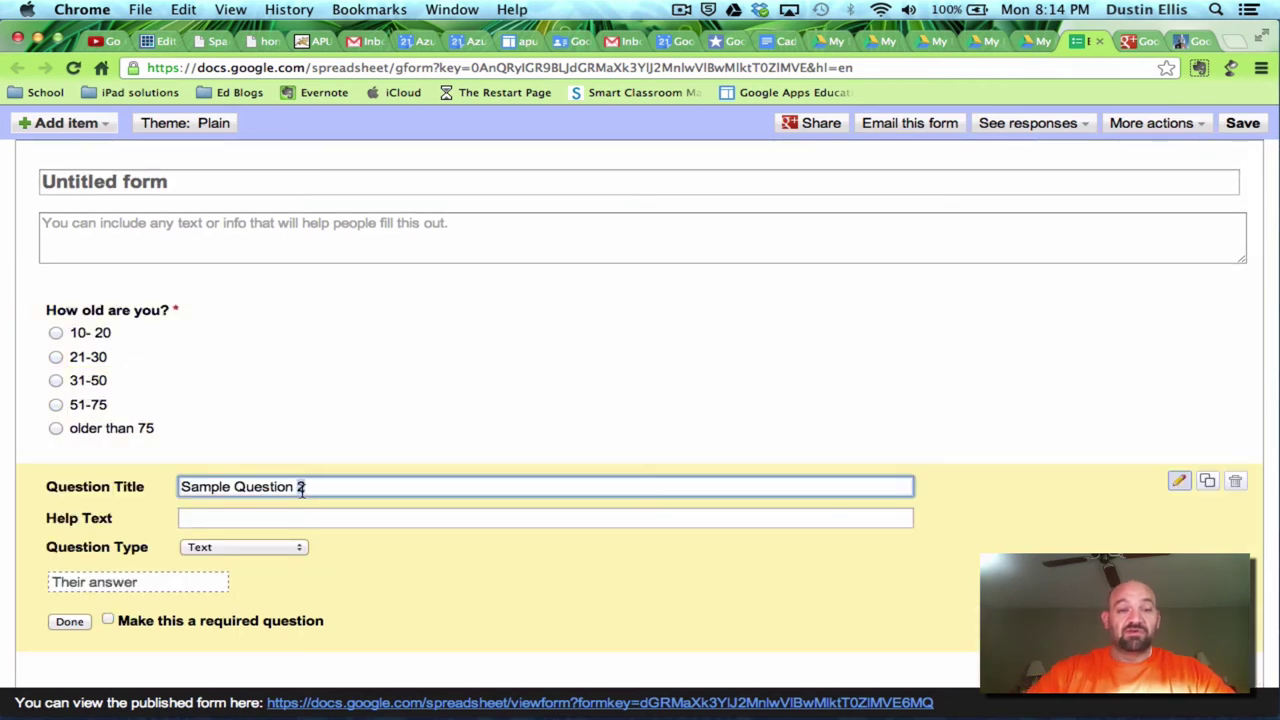
triple_click(300, 488)
type("Are you e")
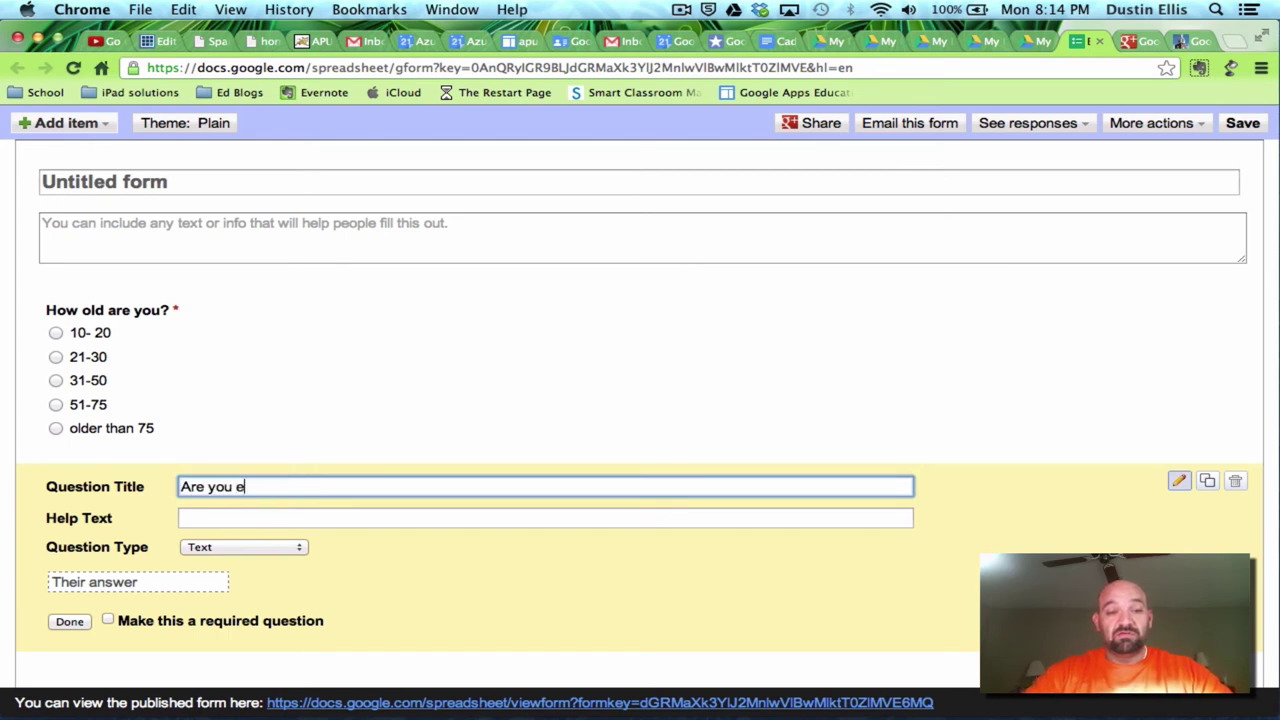
type("mployed")
left_click(288, 545)
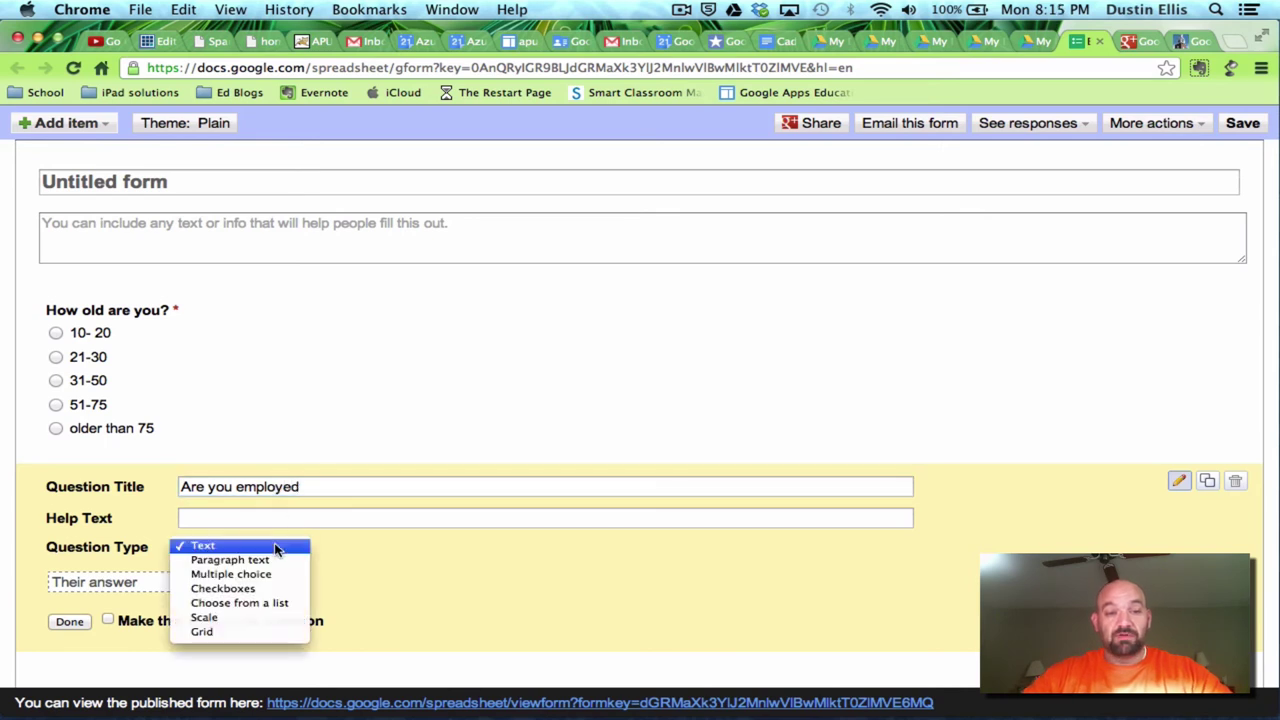
left_click(243, 576)
- Give the employment question Yes and No options, mark it required and finish
type("Yes")
key("Return")
type("No")
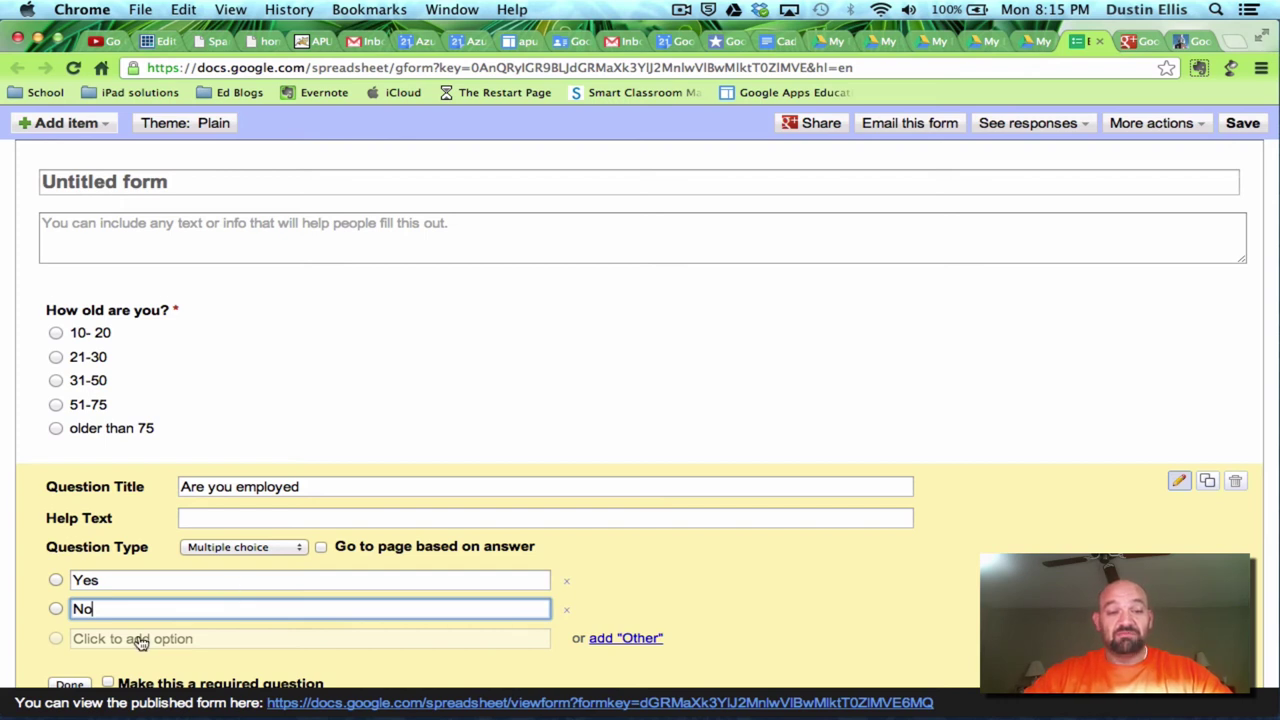
scroll(152, 538, "down", 1)
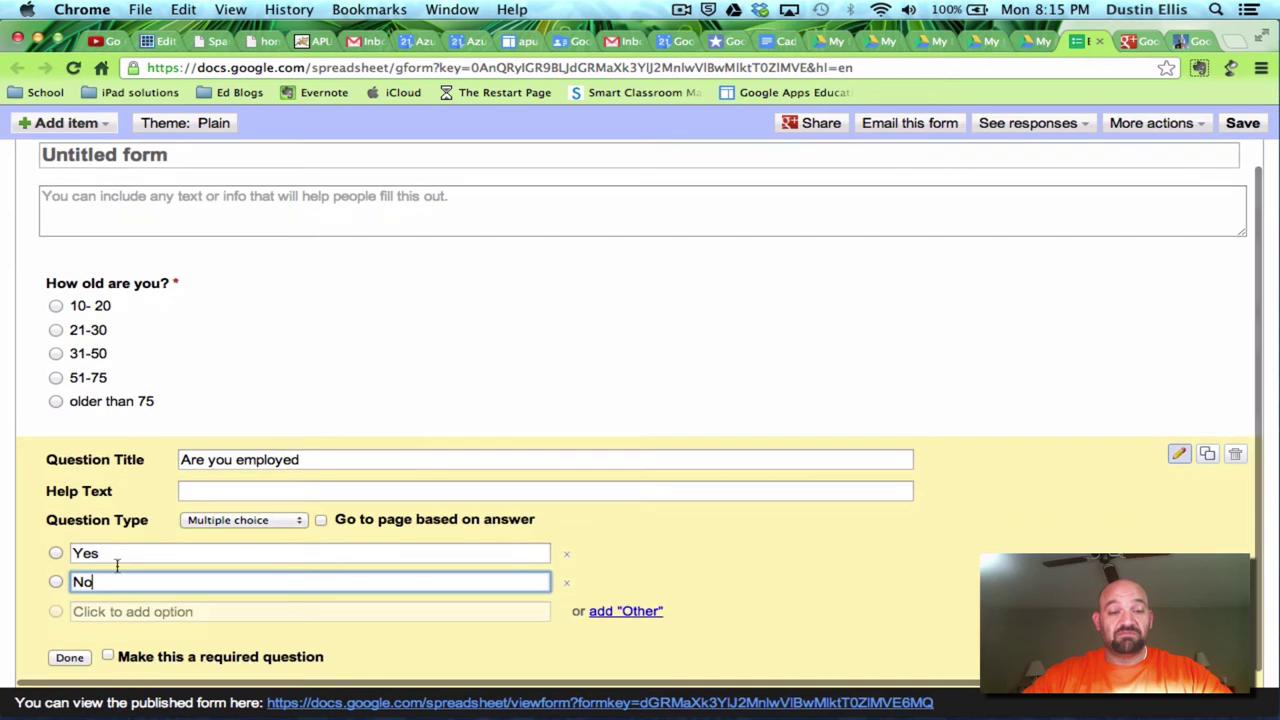
left_click(108, 656)
left_click(70, 658)
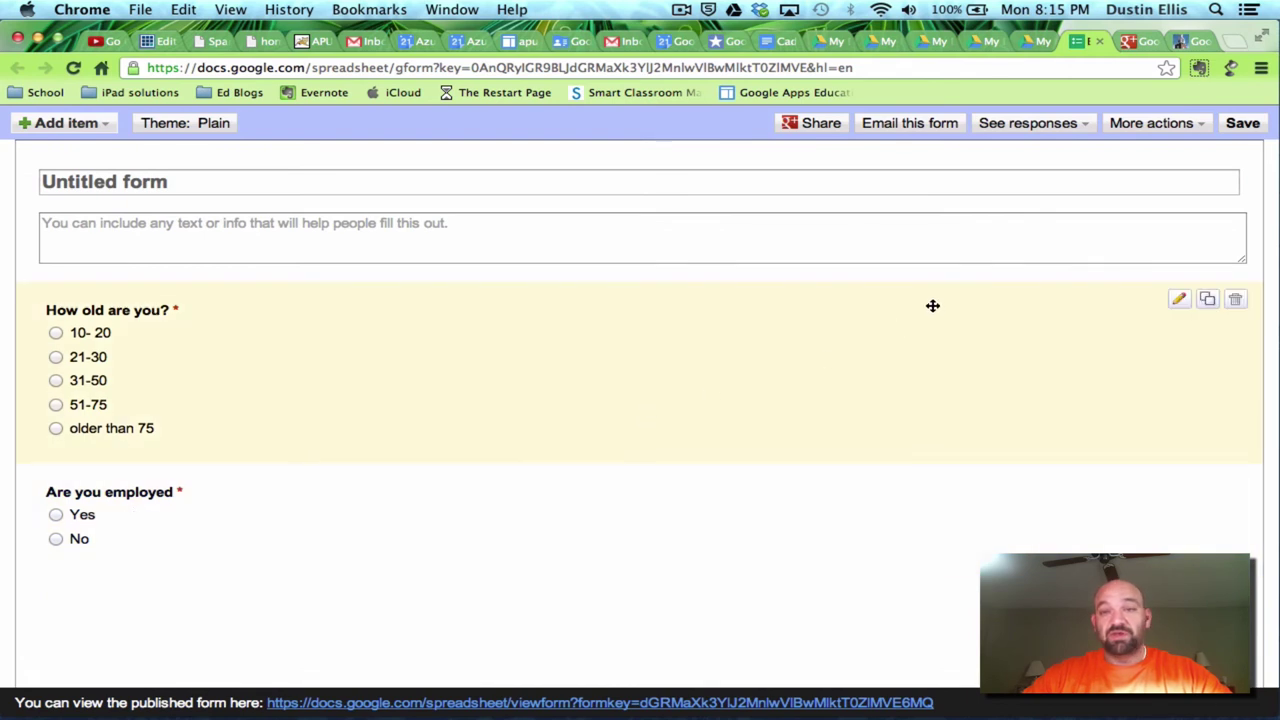
- Save the form and start a Google+ share post, removing Cadre 21 from the audience
left_click(1243, 125)
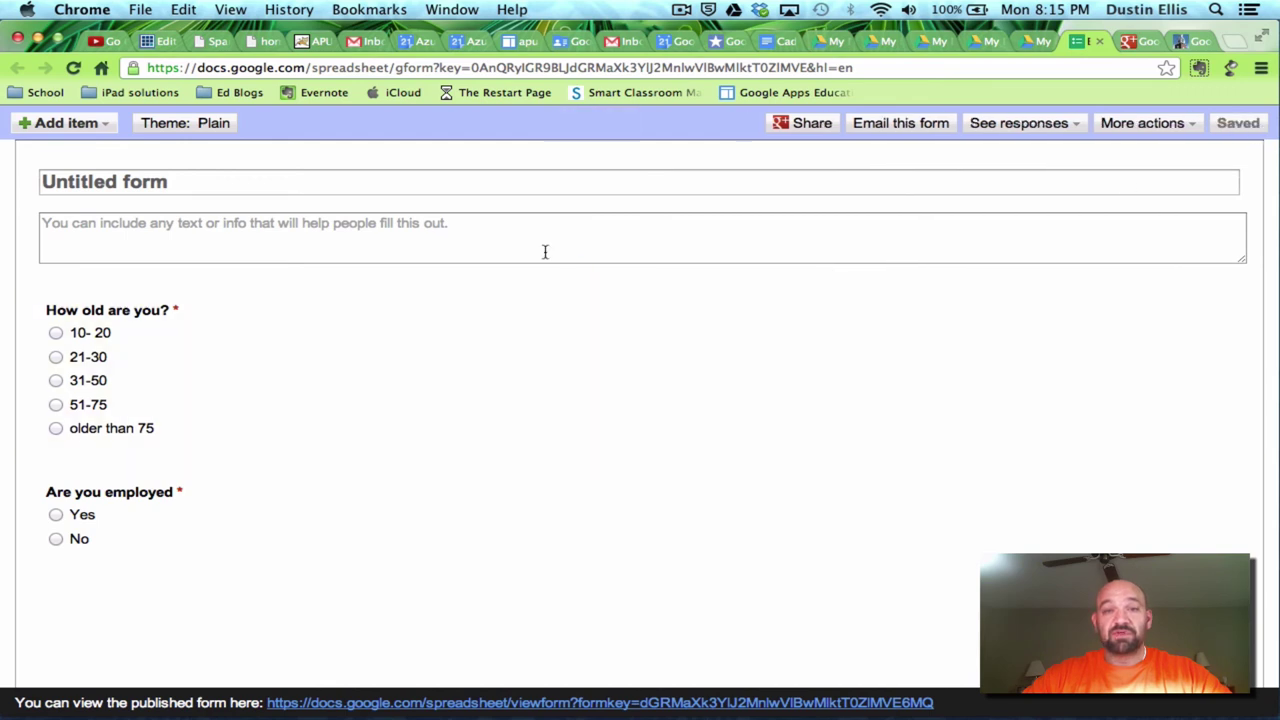
left_click(810, 125)
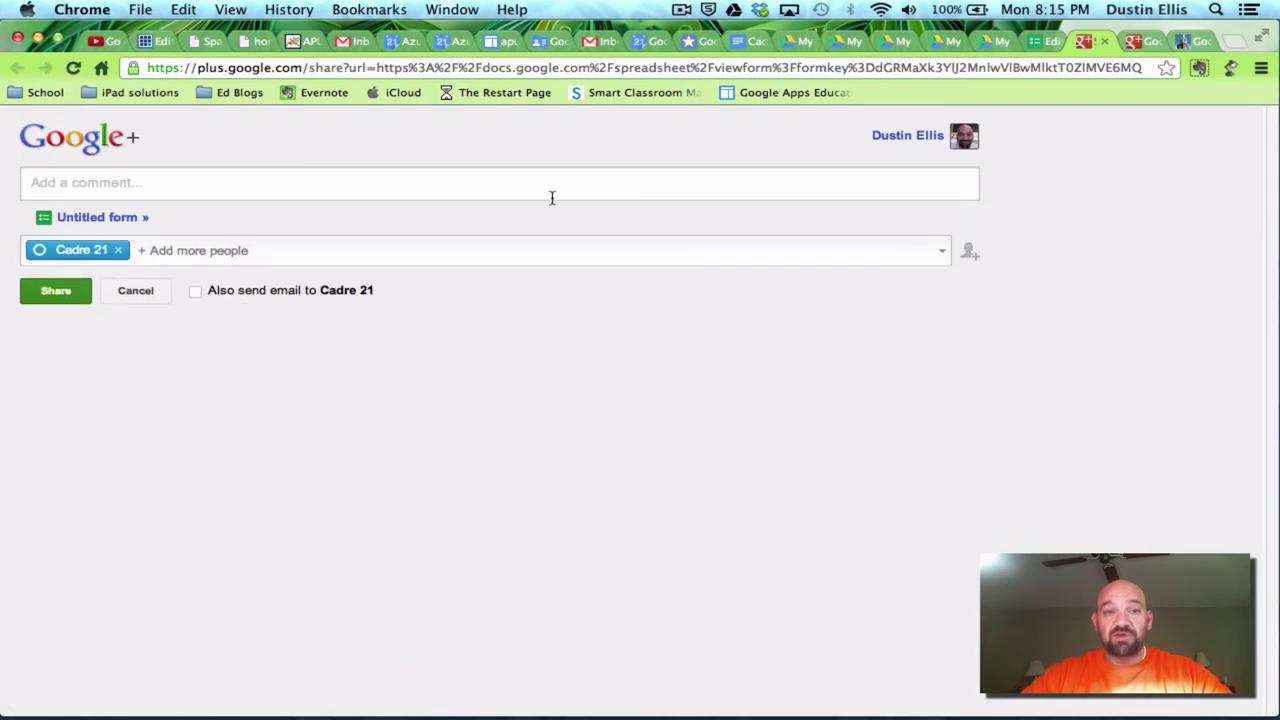
left_click(121, 251)
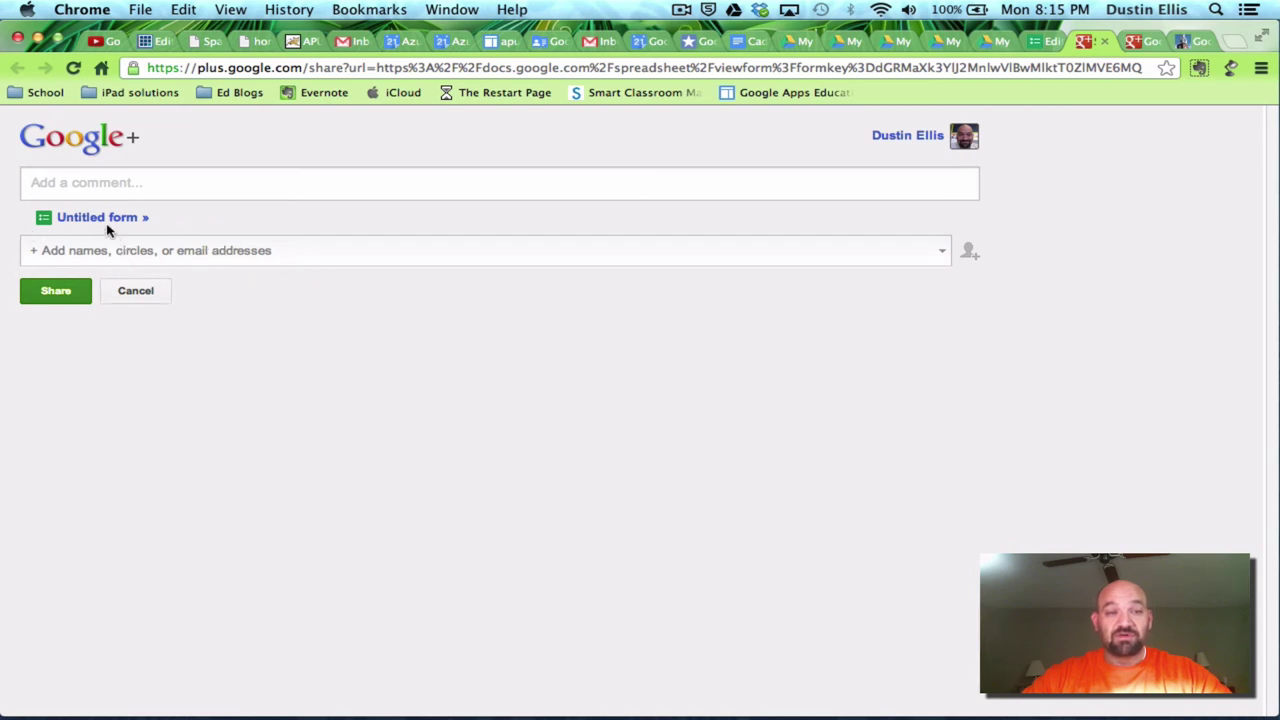
- Browse the list of circles, then close it without choosing one
left_click(152, 257)
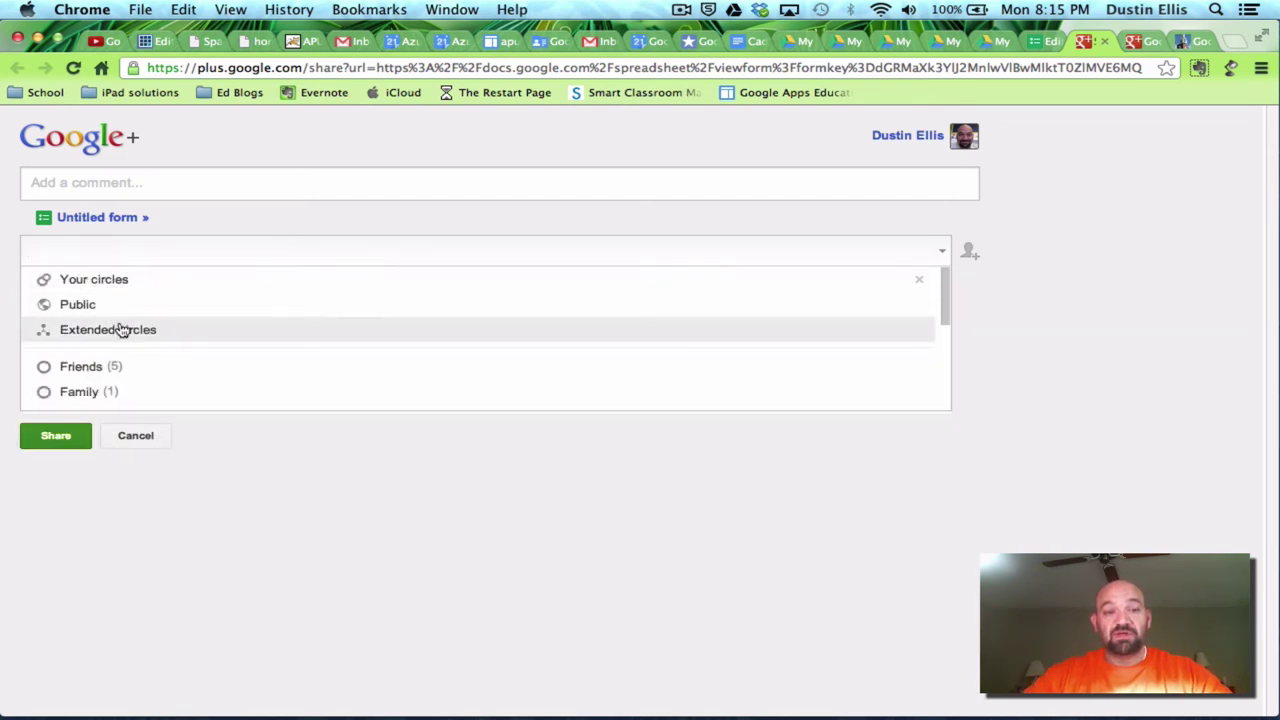
scroll(60, 330, "down", 1)
scroll(35, 356, "up", 1)
scroll(120, 366, "down", 1)
scroll(110, 282, "up", 1)
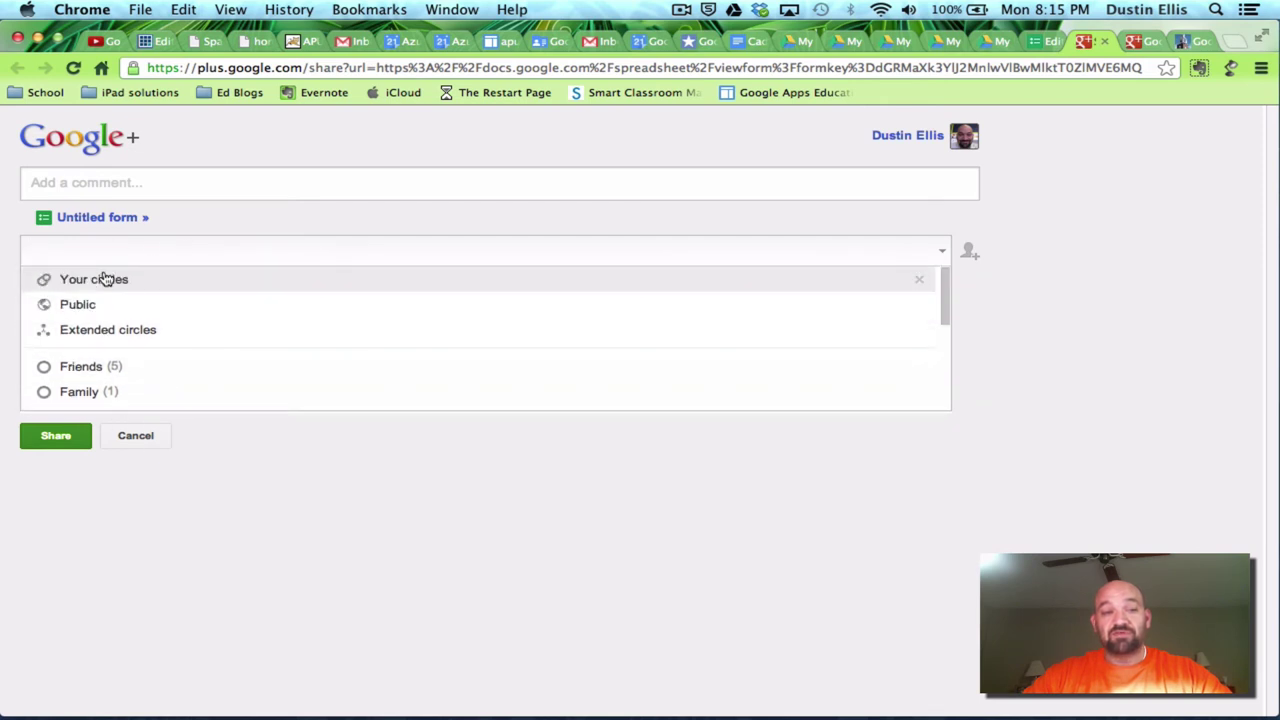
scroll(88, 400, "down", 1)
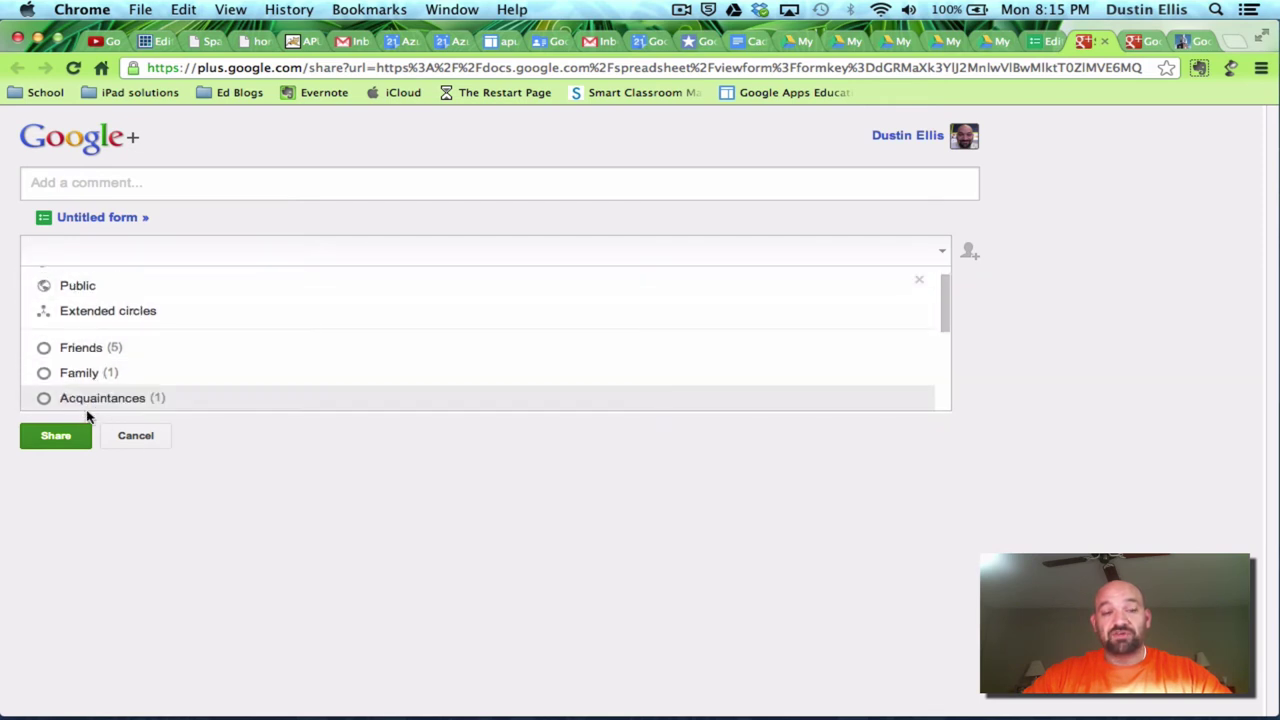
scroll(93, 310, "up", 1)
scroll(97, 272, "down", 1)
scroll(175, 268, "up", 1)
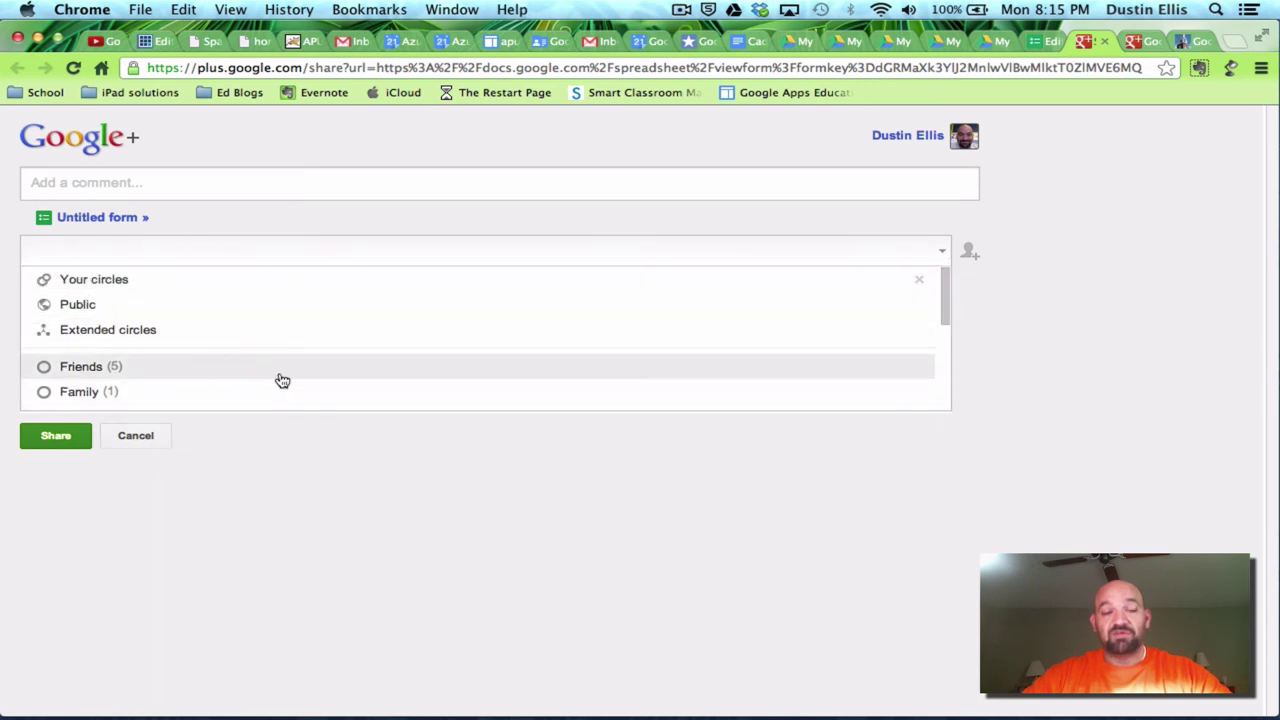
scroll(189, 283, "down", 1)
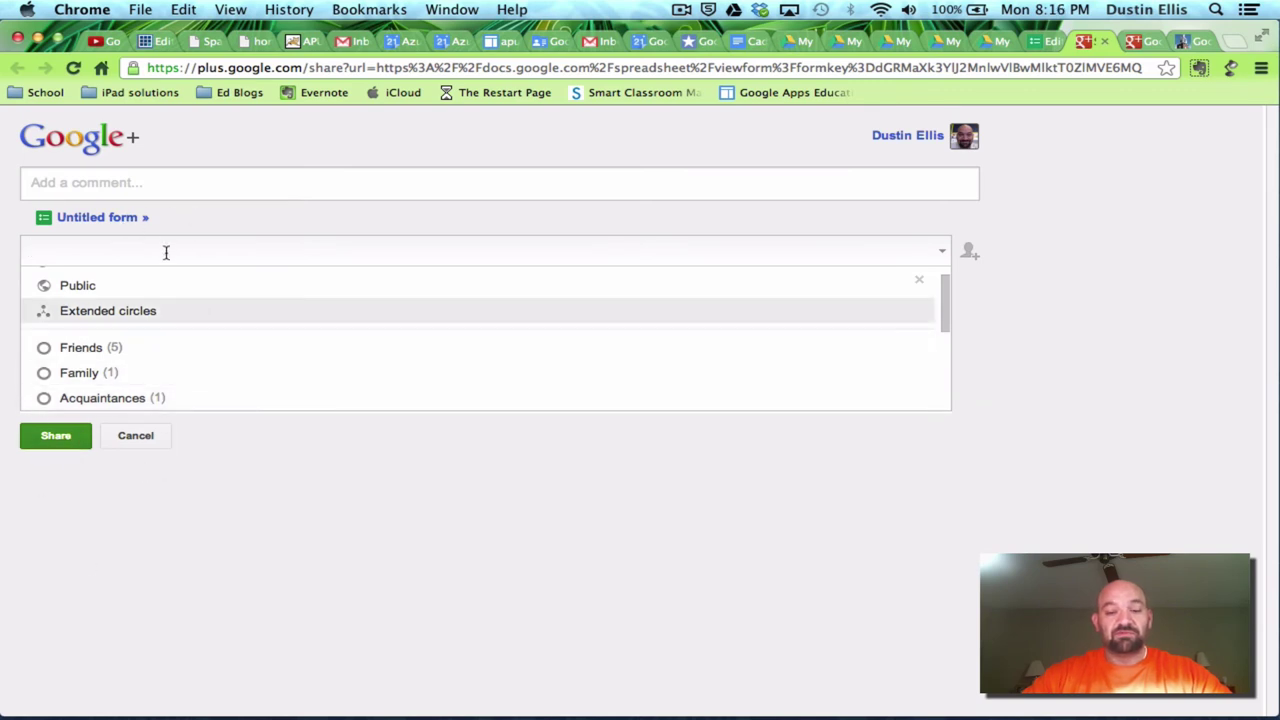
key("Return")
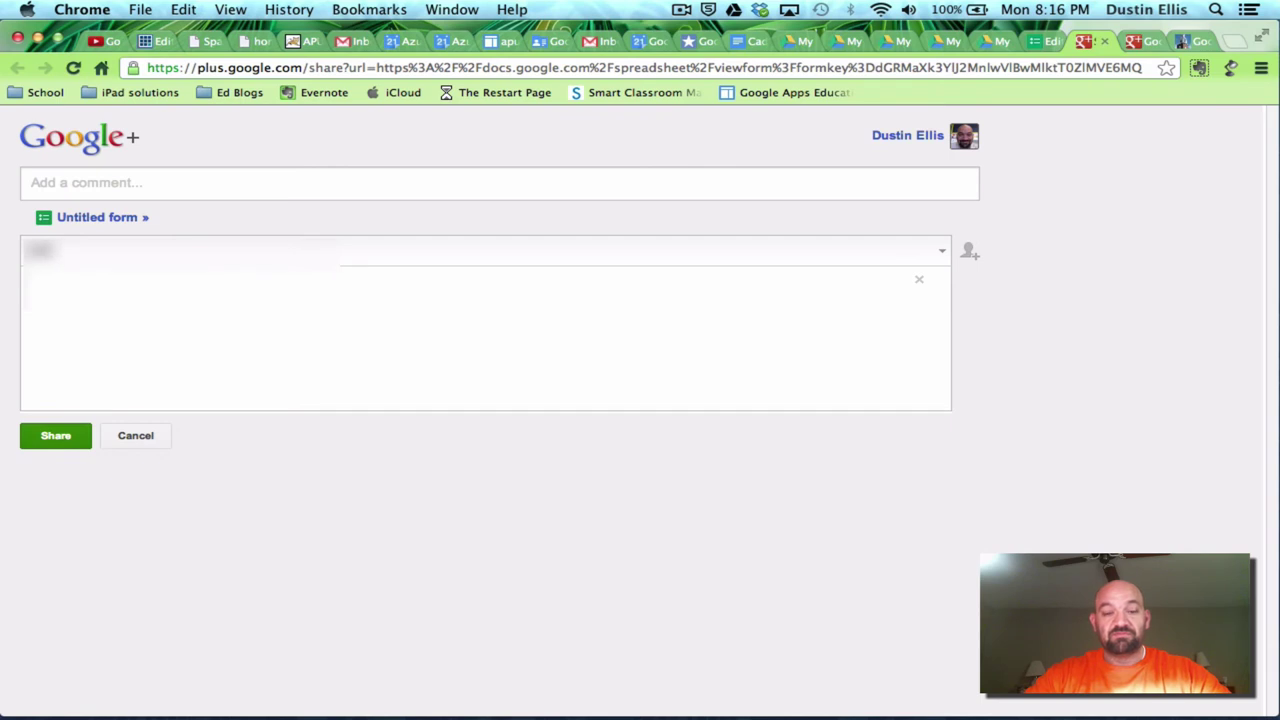
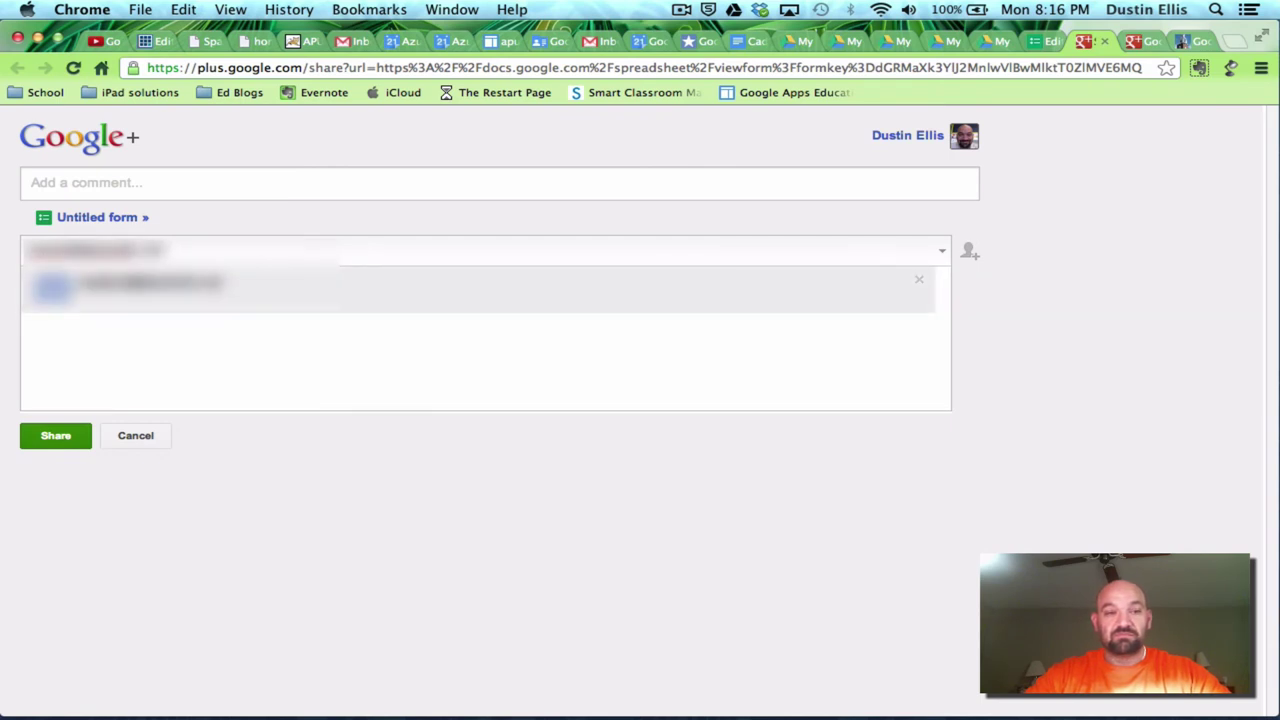
- Address the post to an individual contact found by name and share it
left_click(137, 294)
left_click(45, 436)
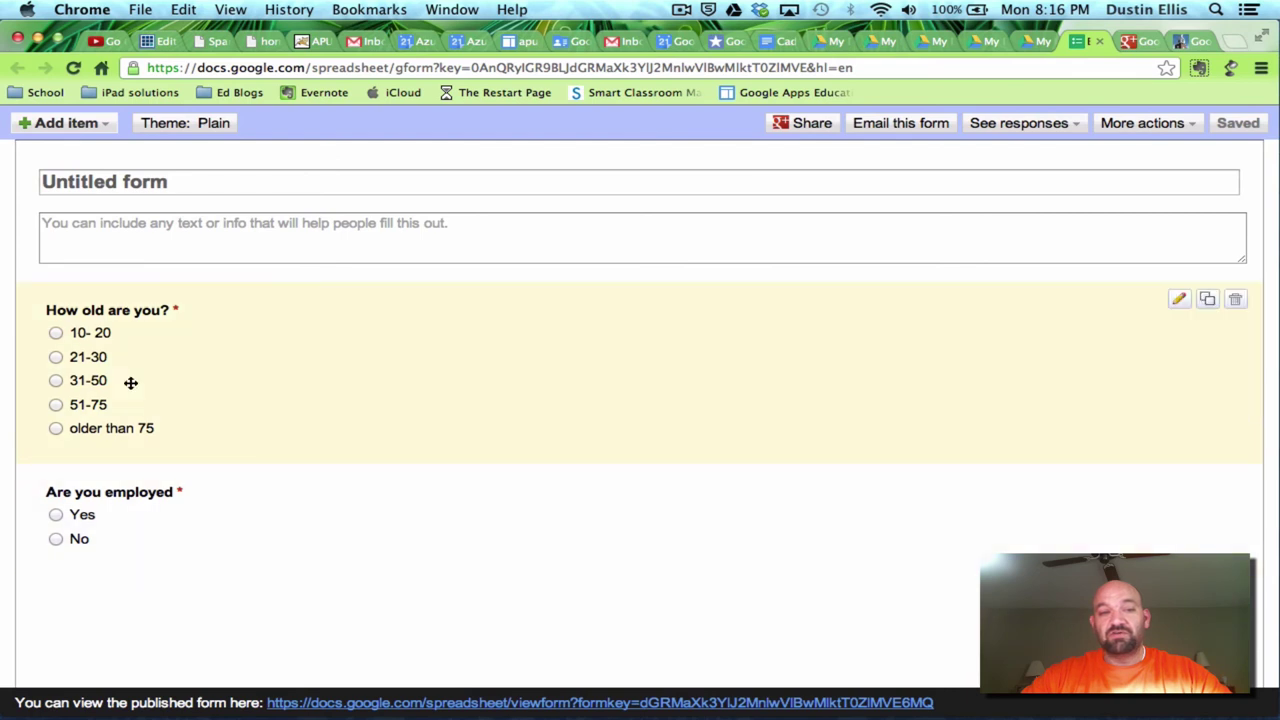
- Retitle 'Untitled form' as 'Test Form' and save the form
left_click(134, 181)
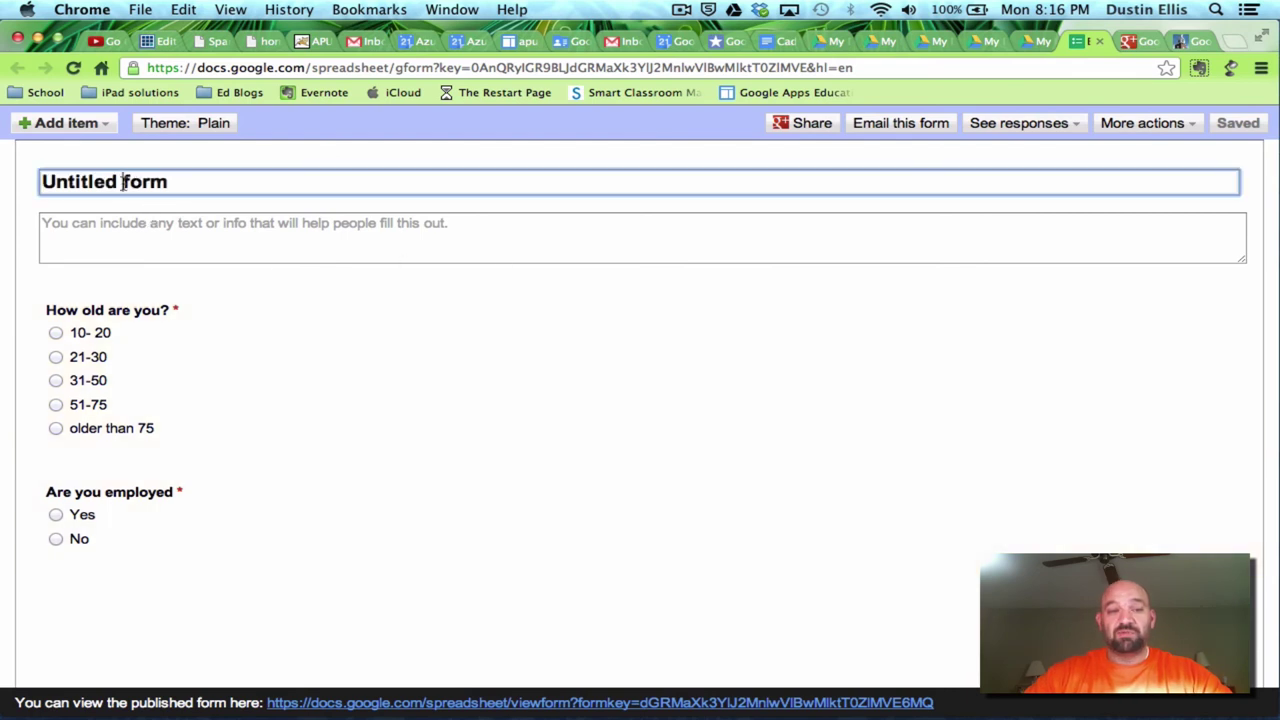
double_click(124, 183)
triple_click(124, 183)
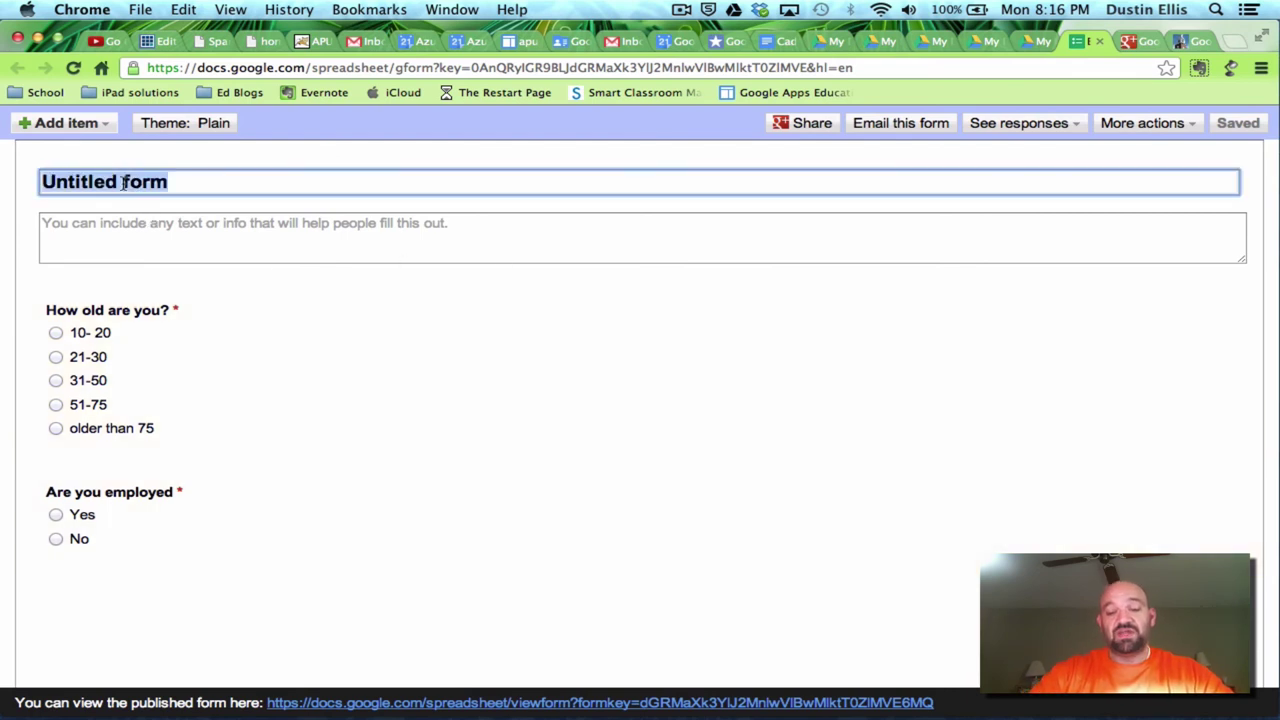
type("Te")
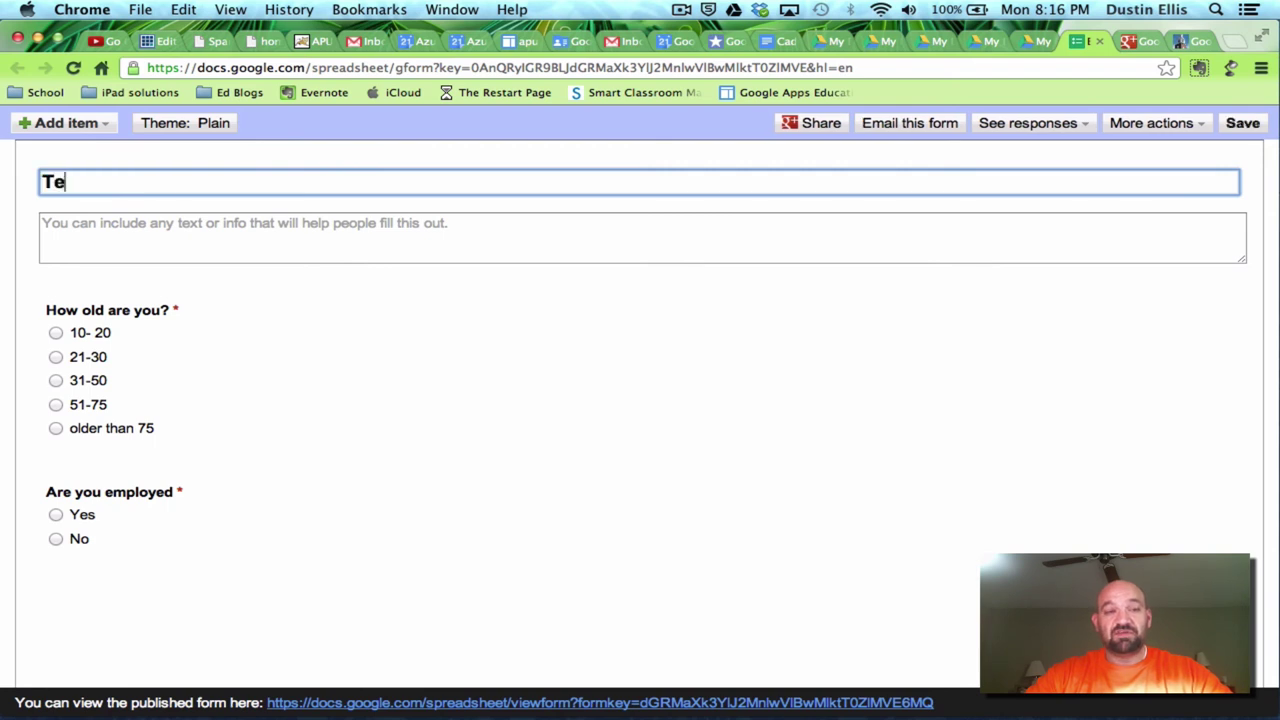
type("st Form")
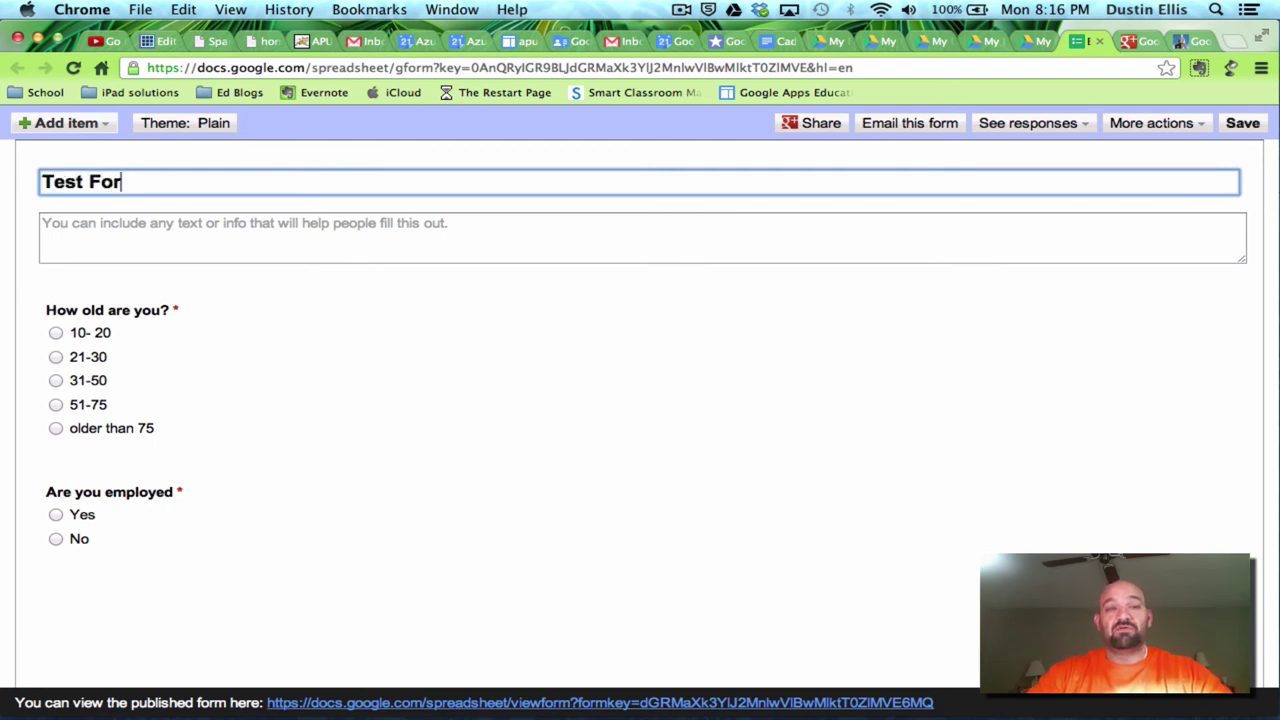
left_click(1250, 130)
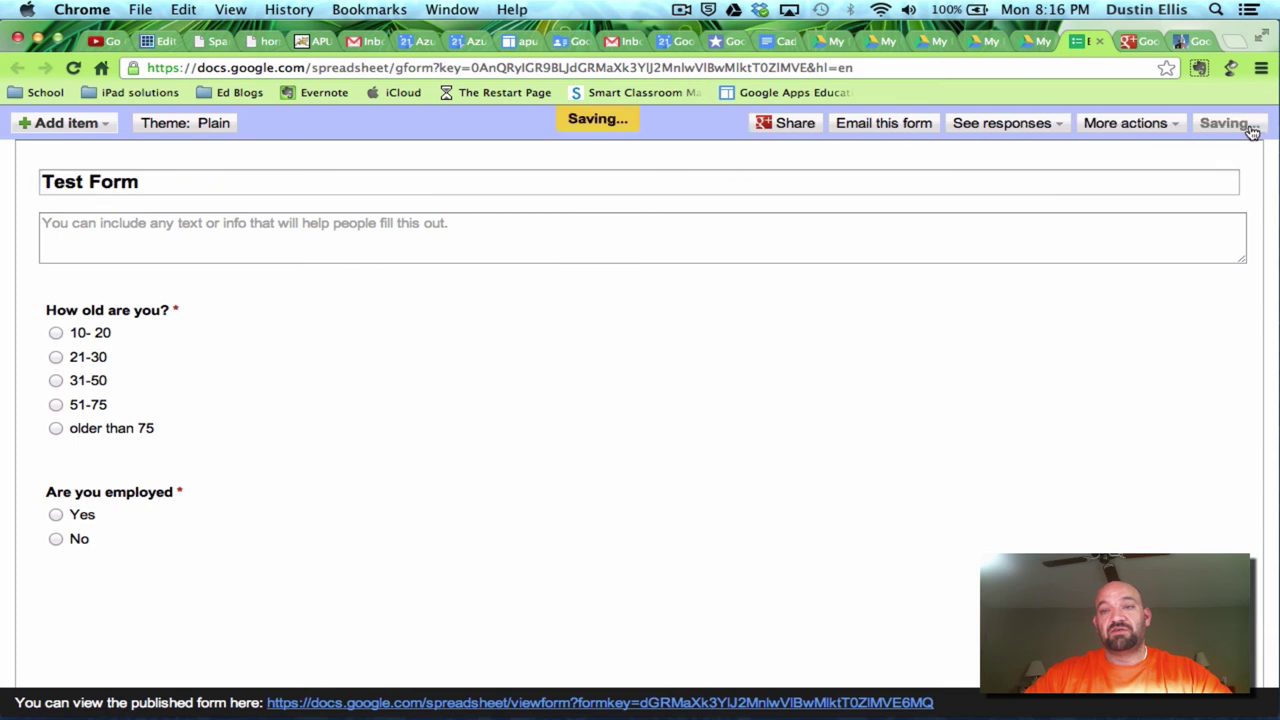
left_click(1006, 127)
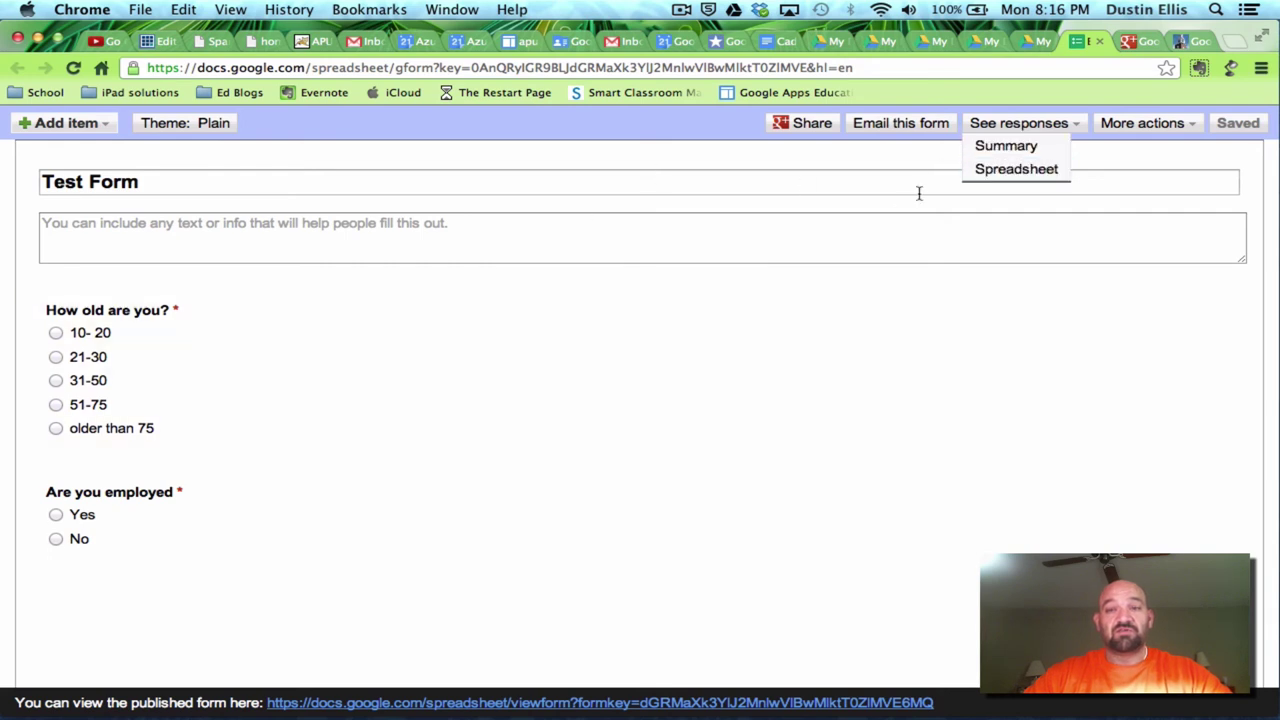
left_click(998, 147)
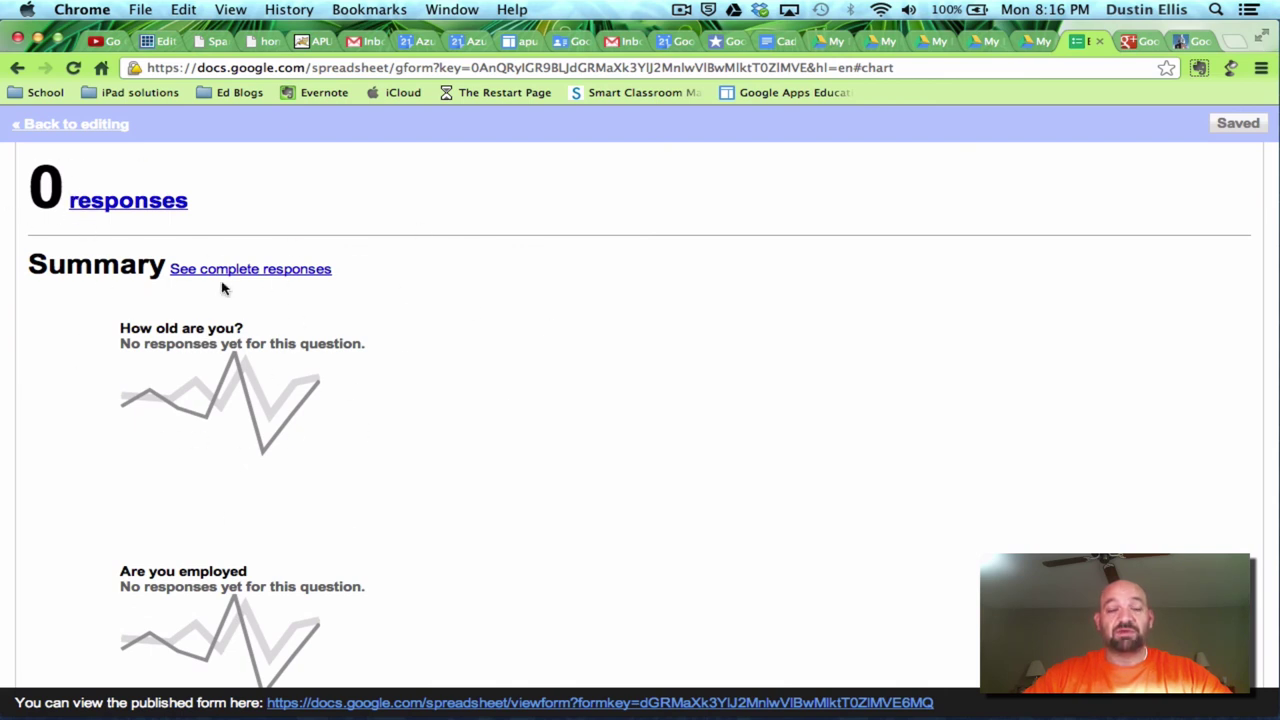
scroll(403, 426, "down", 3)
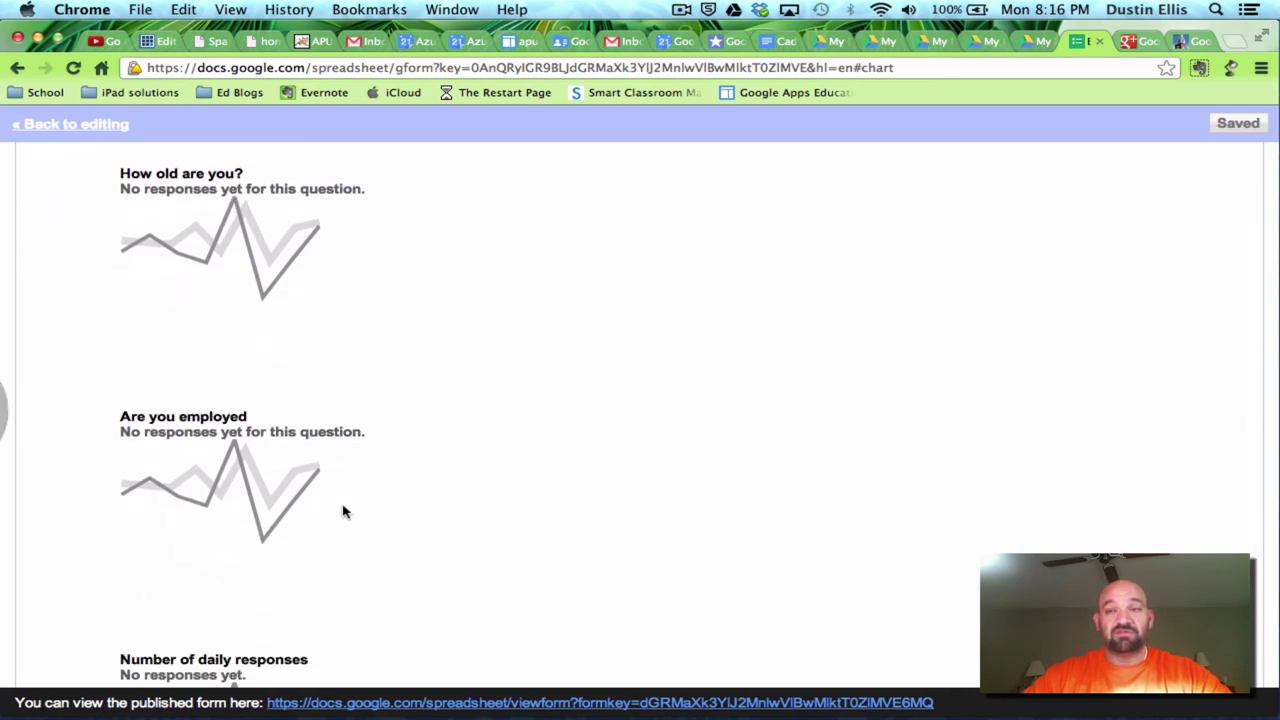
scroll(717, 438, "up", 3)
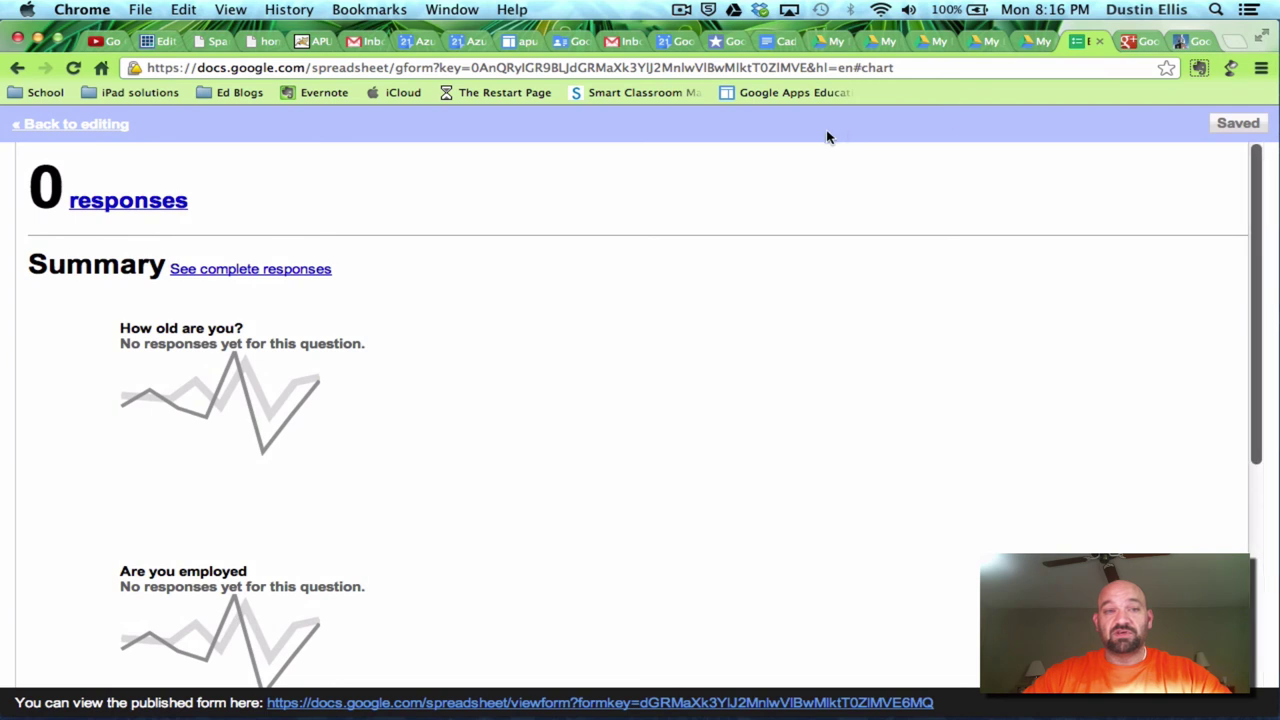
- Open Test Form's linked responses spreadsheet, then return to the My Drive document list
left_click(62, 126)
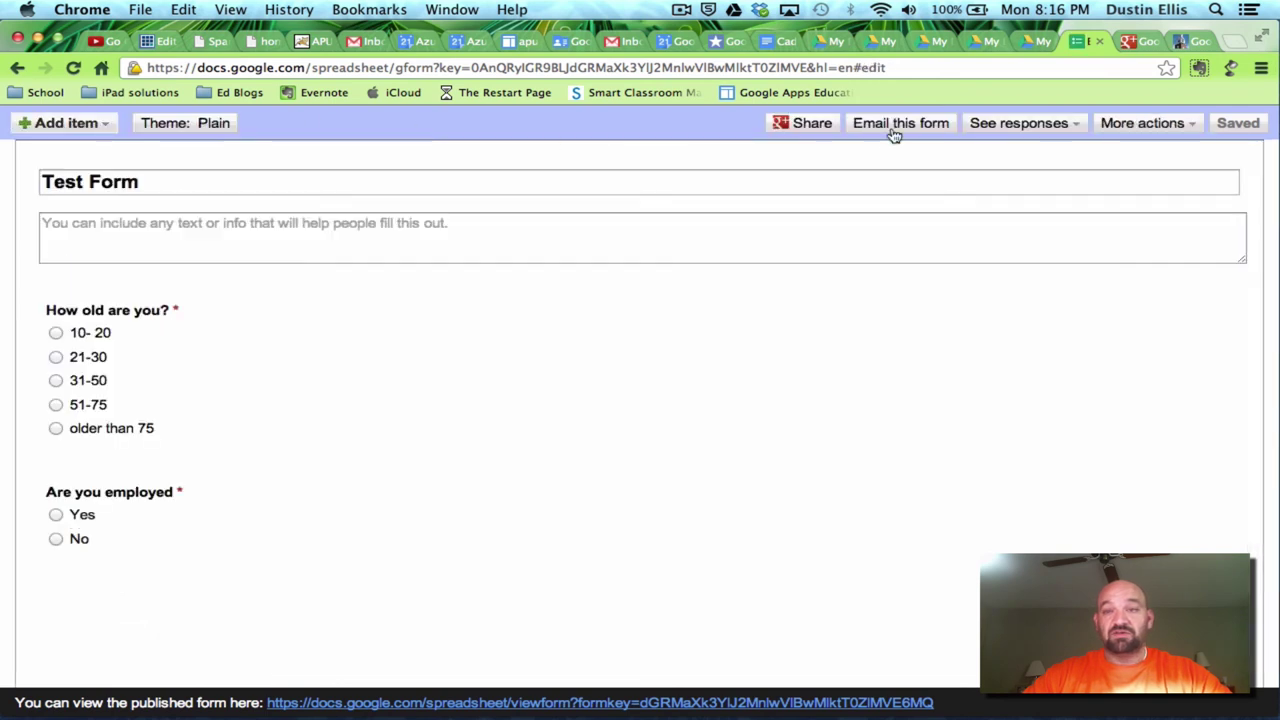
left_click(1012, 123)
left_click(1012, 169)
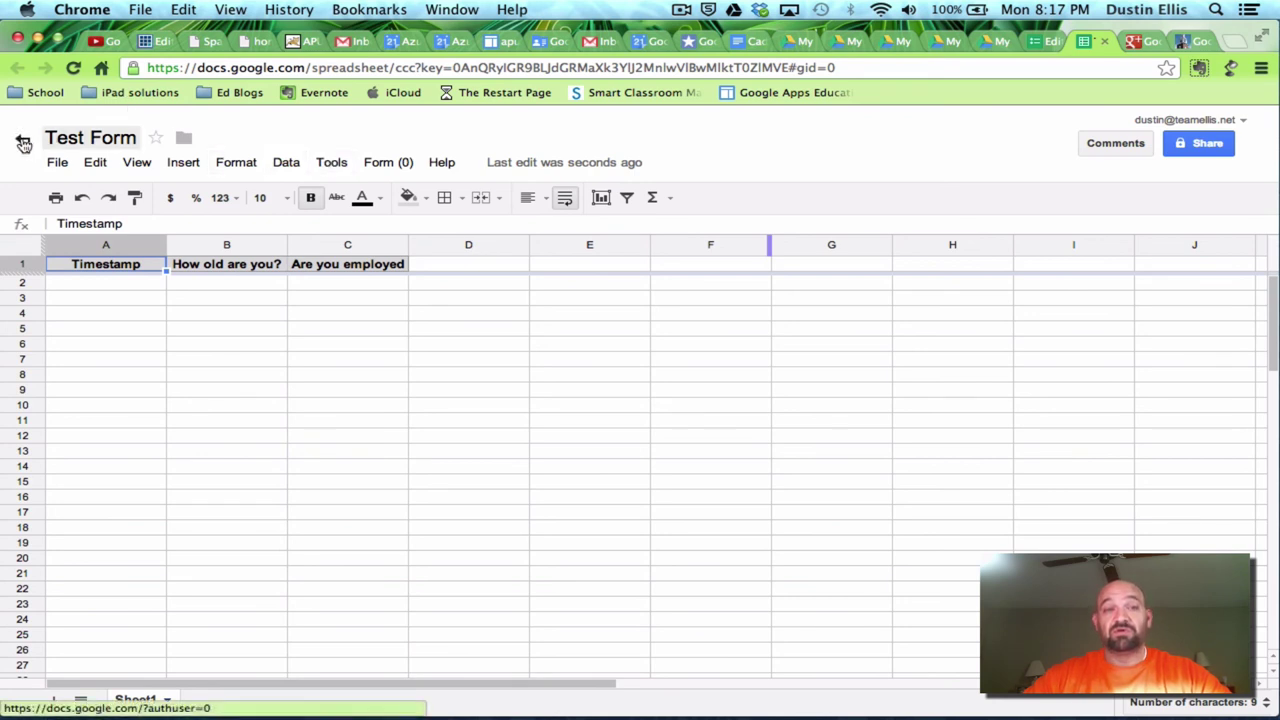
left_click(23, 143)
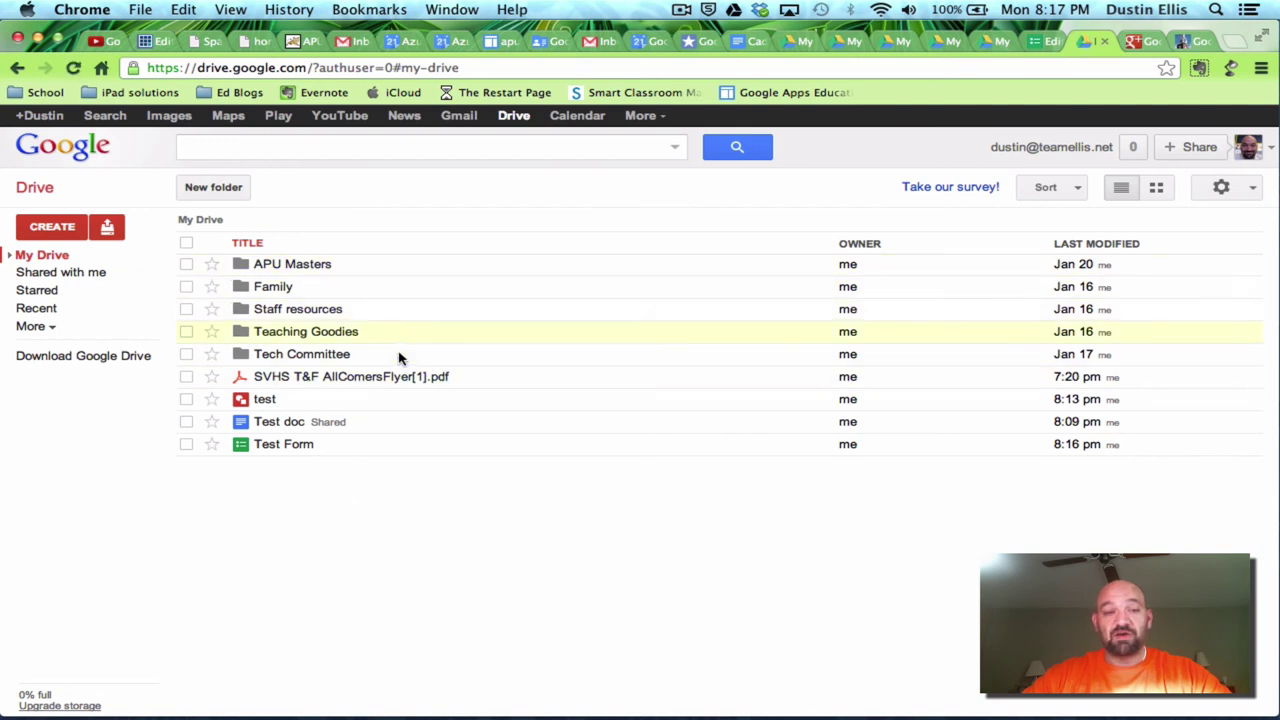
- Browse the Tech Committee folder, Shared with me and Starred, ending on the Recent list
left_click(246, 360)
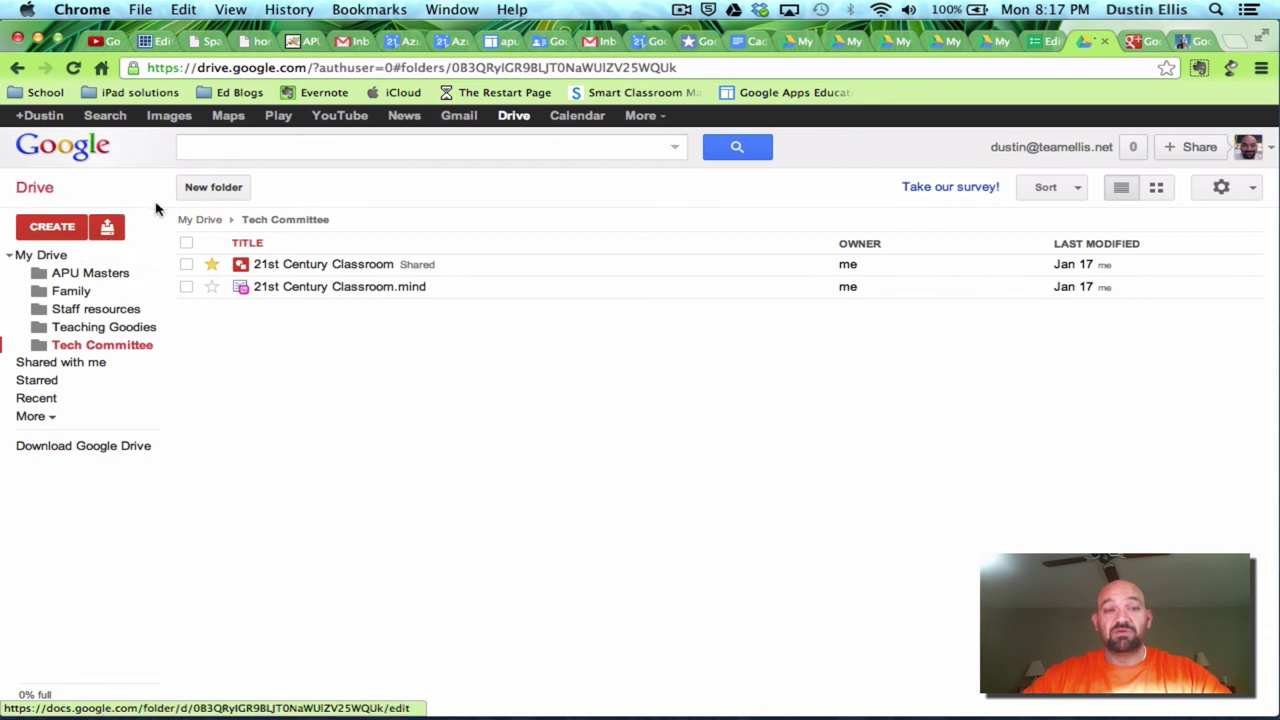
left_click(57, 363)
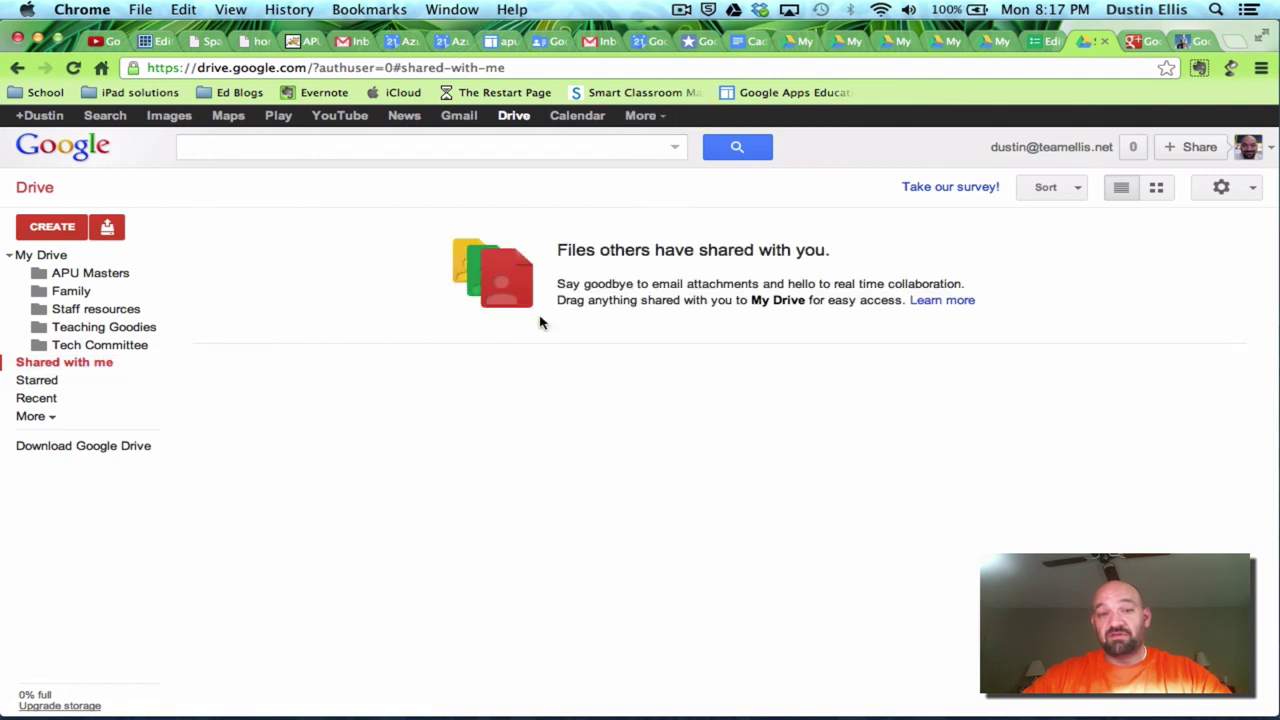
left_click(42, 381)
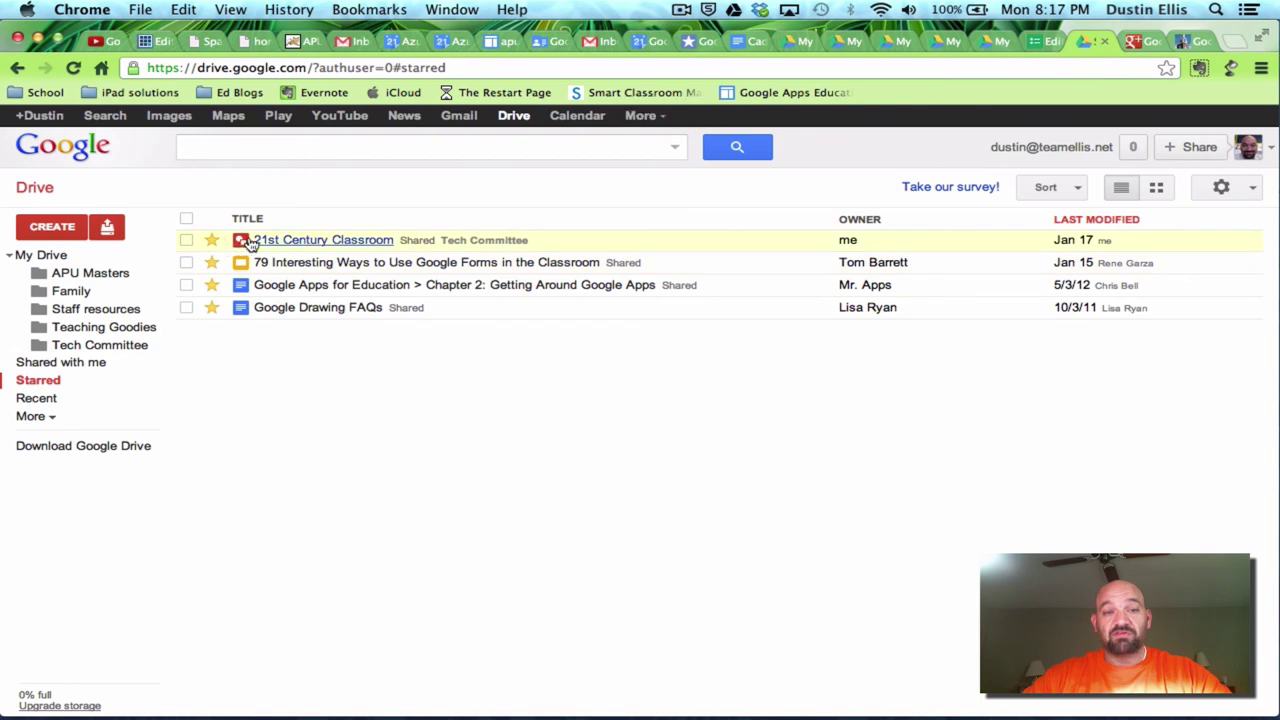
left_click(46, 398)
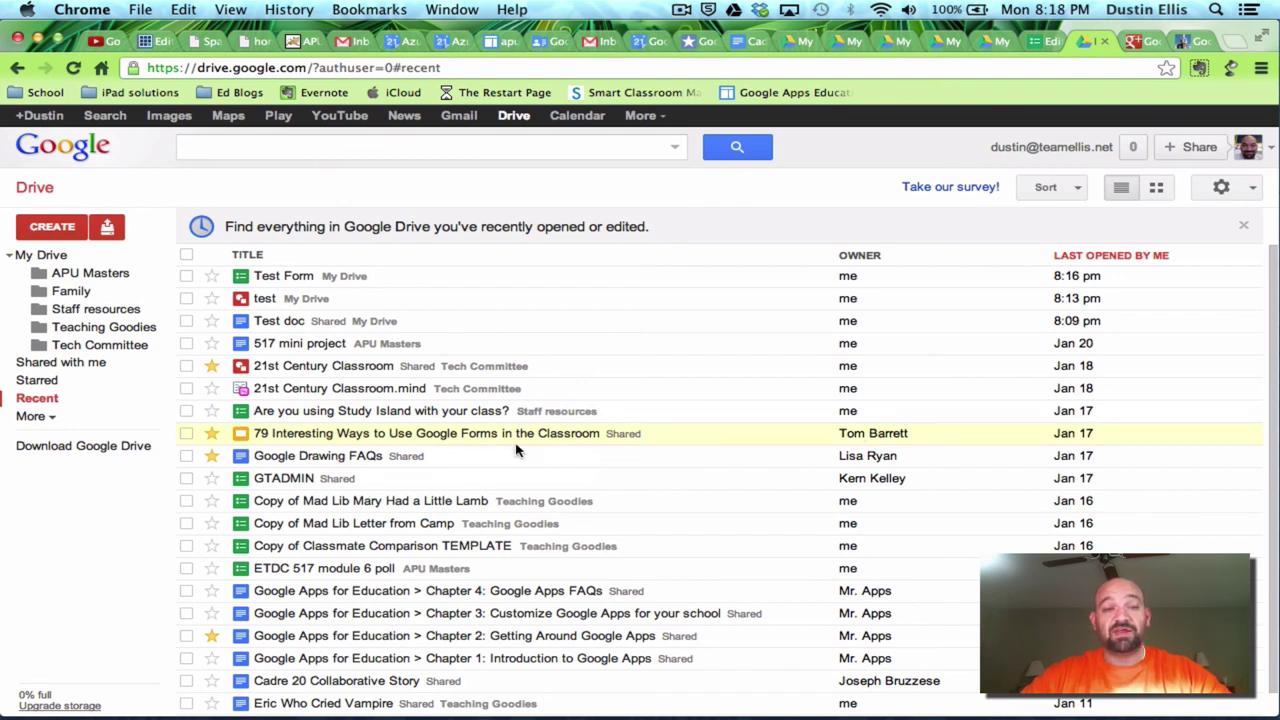
- View the Activity section under More, collapse the extra sections and go back to My Drive
left_click(50, 418)
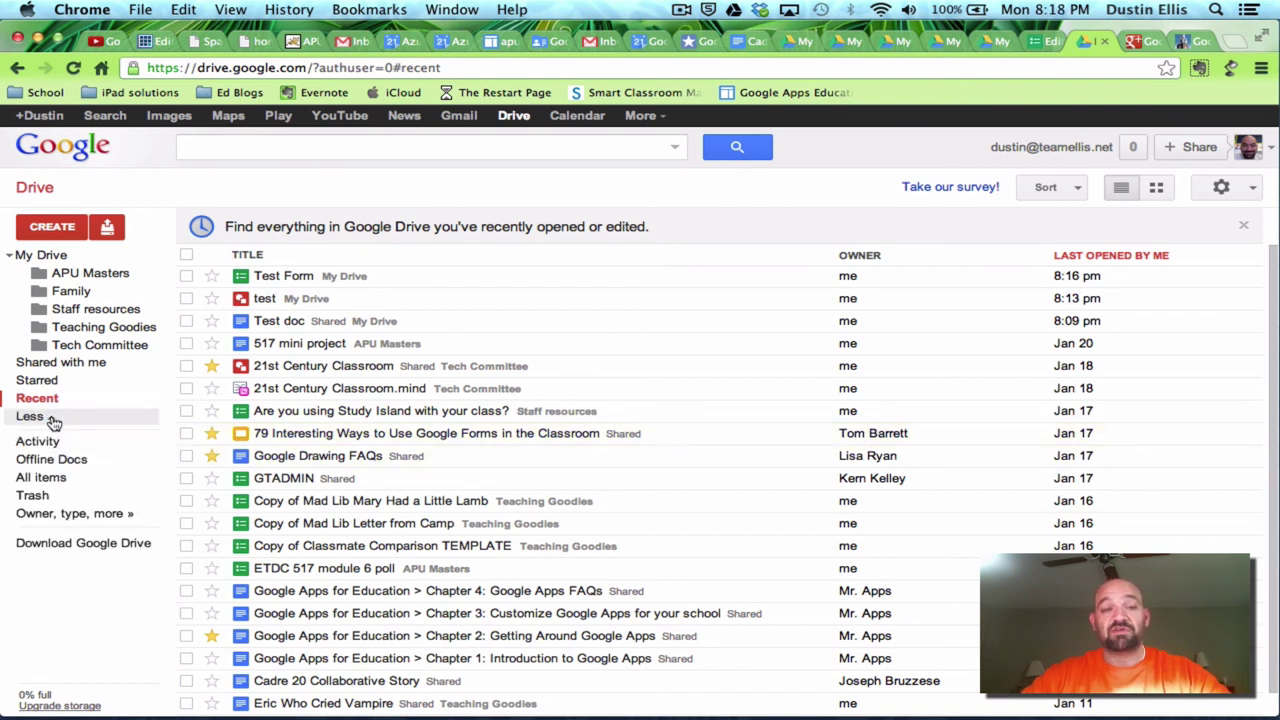
left_click(40, 441)
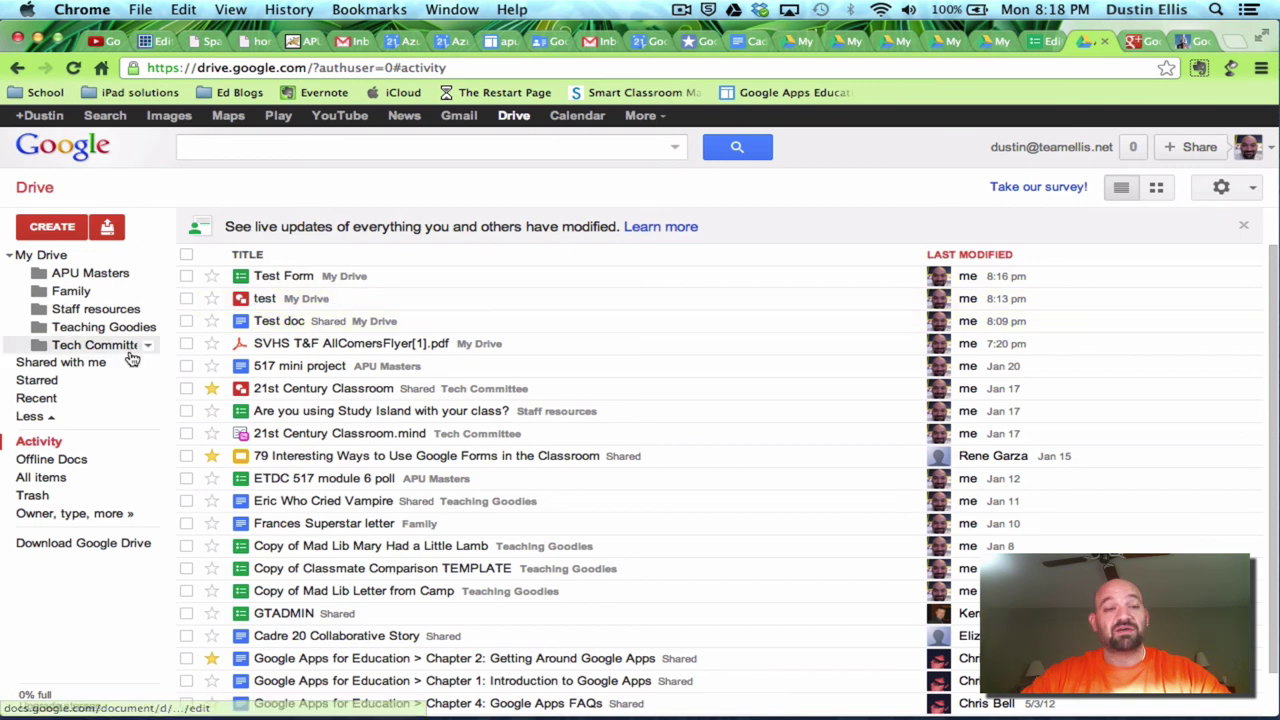
left_click(40, 417)
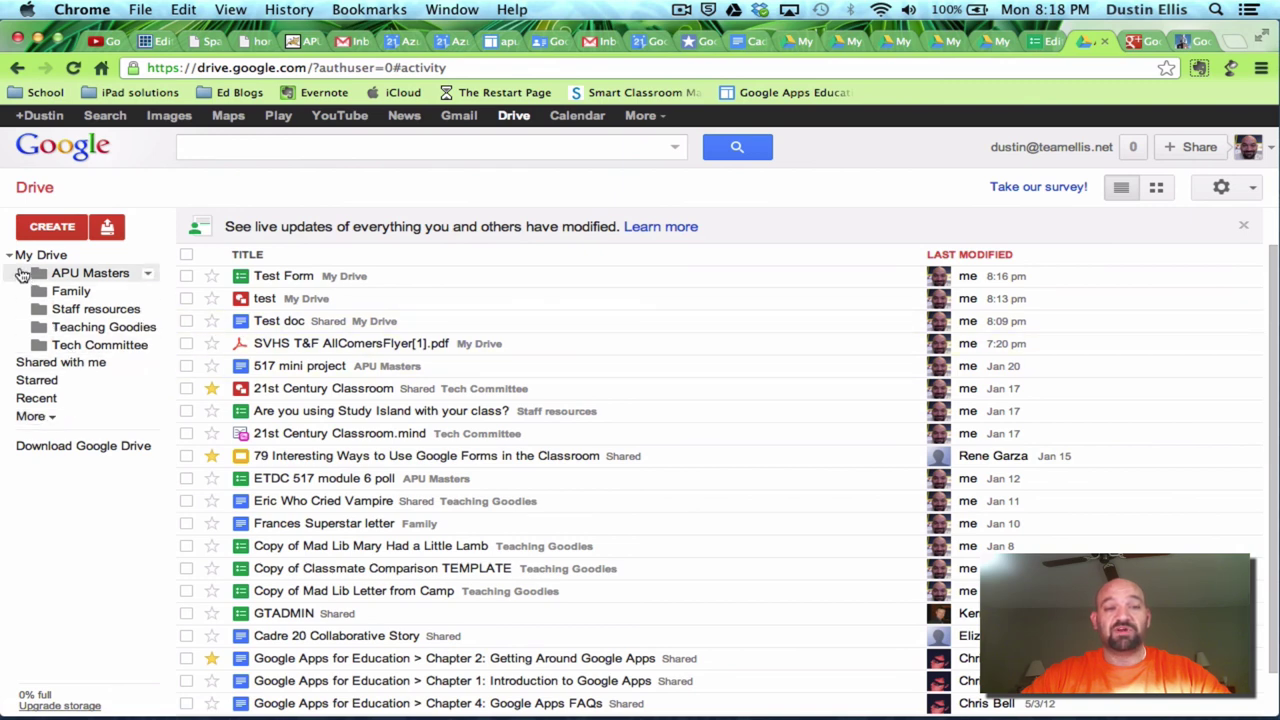
left_click(30, 255)
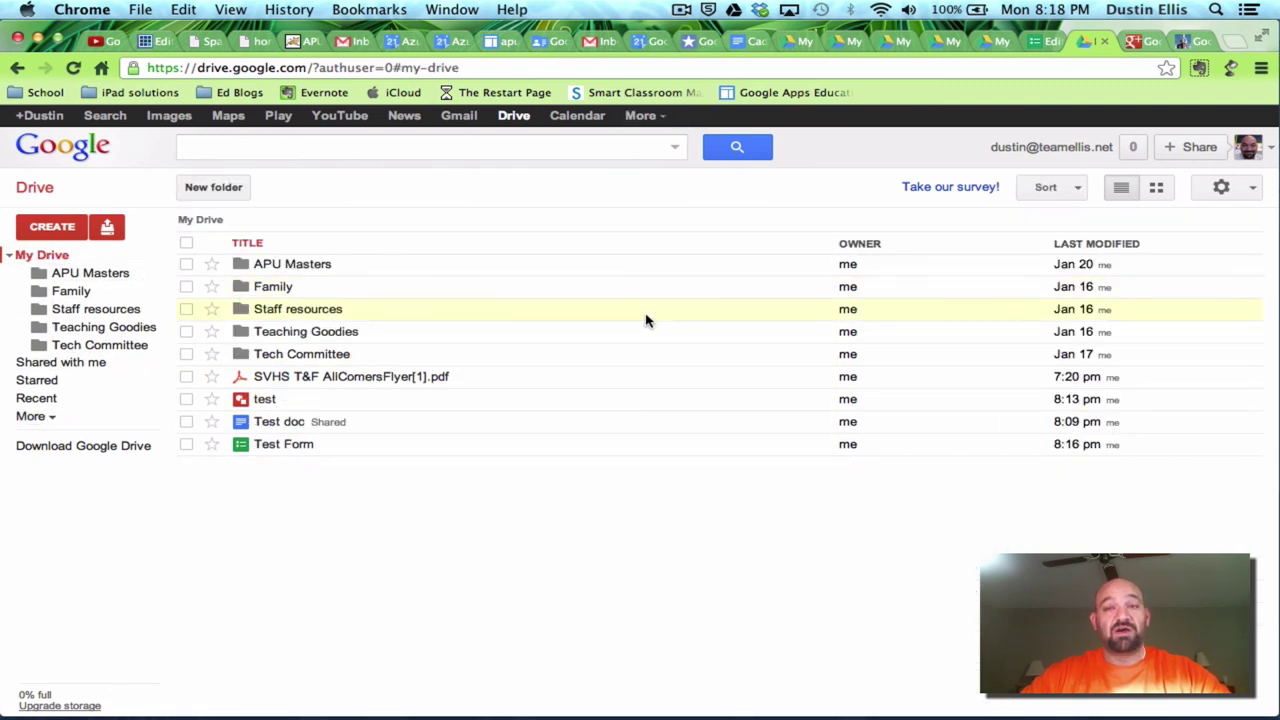